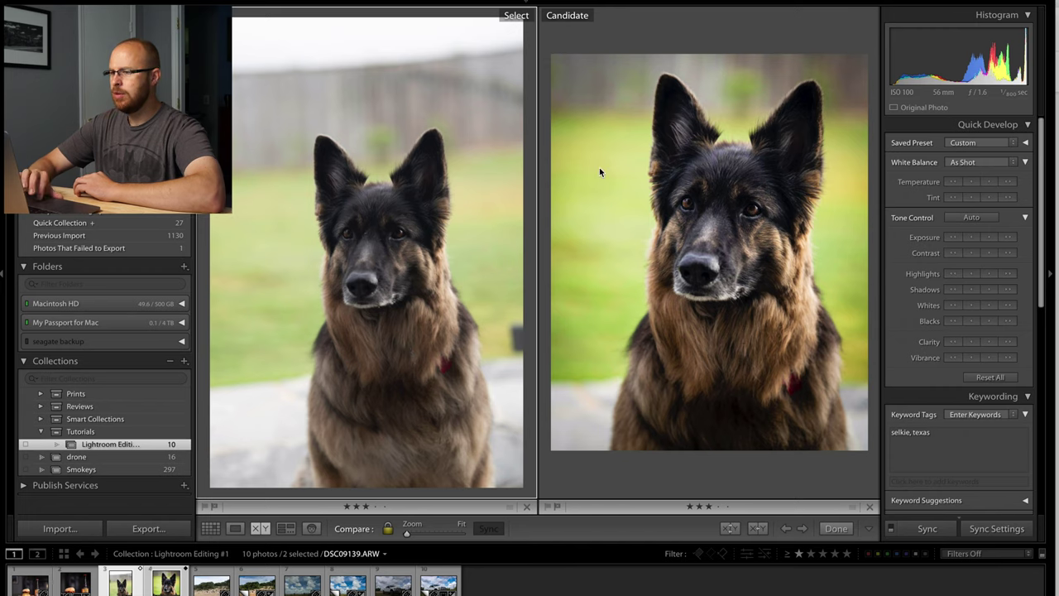
Step: Open the original dog portrait in the Develop module and show it alone in loupe view
mouse_move(626, 3)
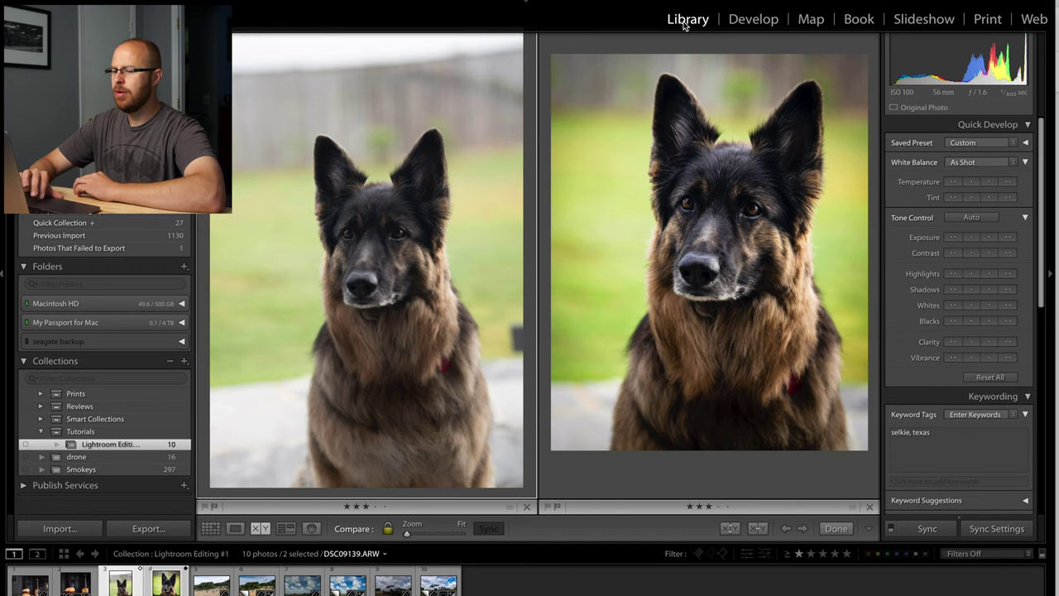
click(750, 22)
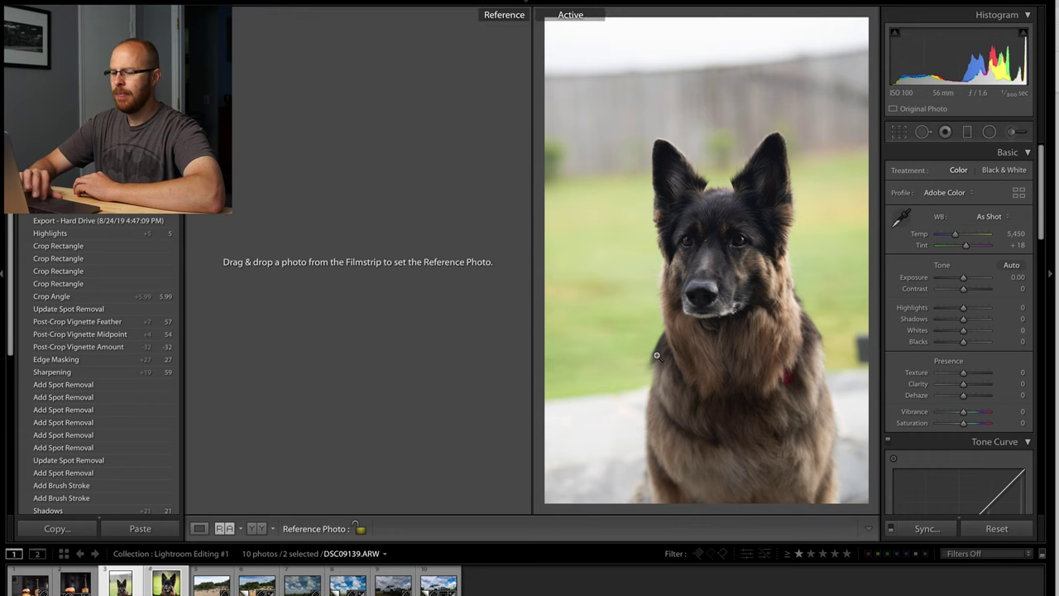
click(199, 528)
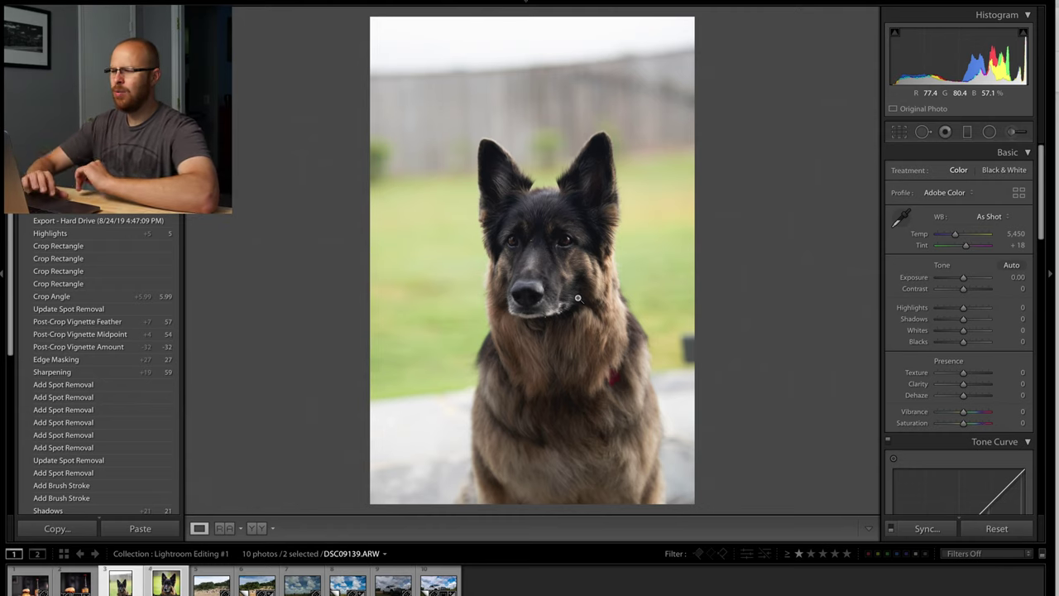
Step: Crop the portrait to the 4 x 5 / 8 x 10 aspect ratio, repositioning it to trim away the bright sky above the fence
key(r)
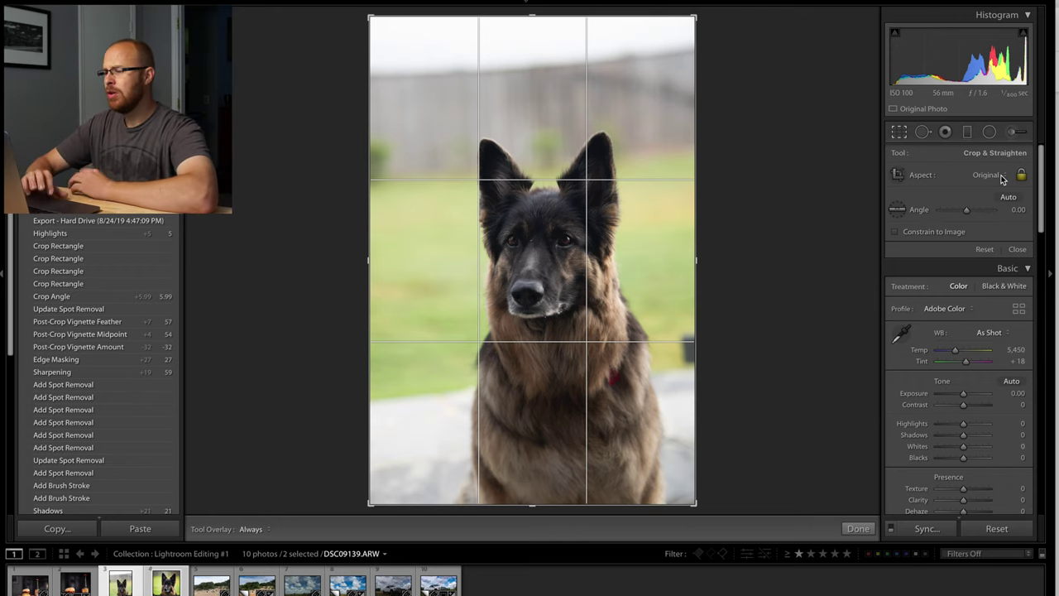
click(1000, 176)
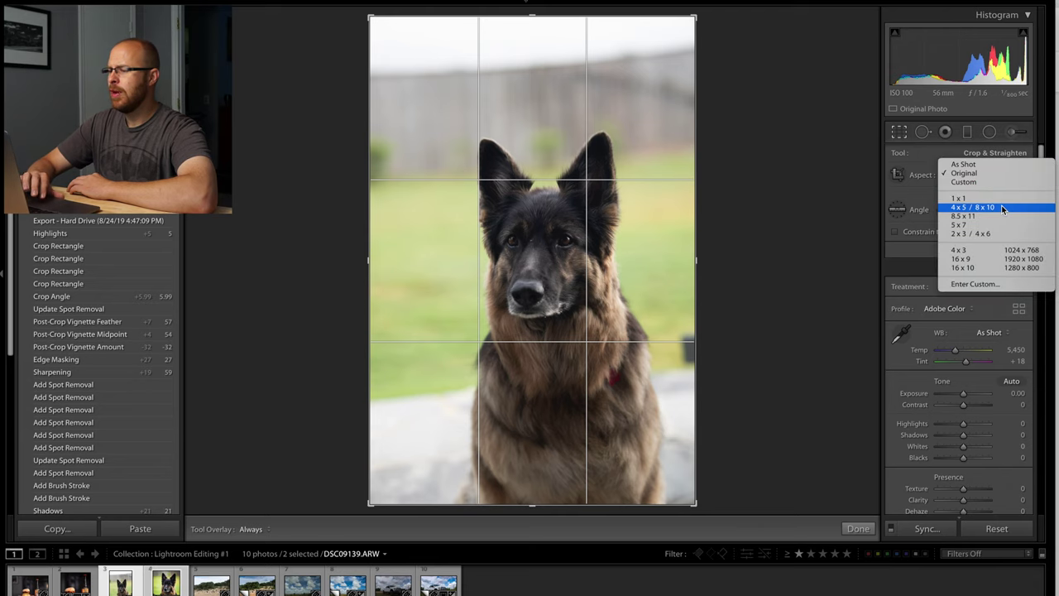
click(1002, 208)
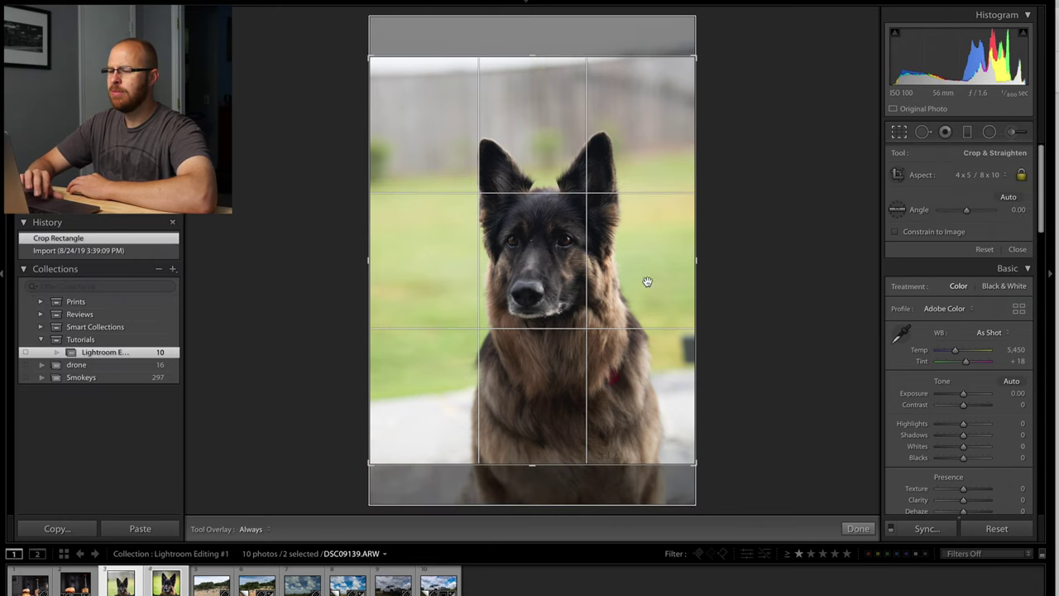
drag(535, 289, 541, 190)
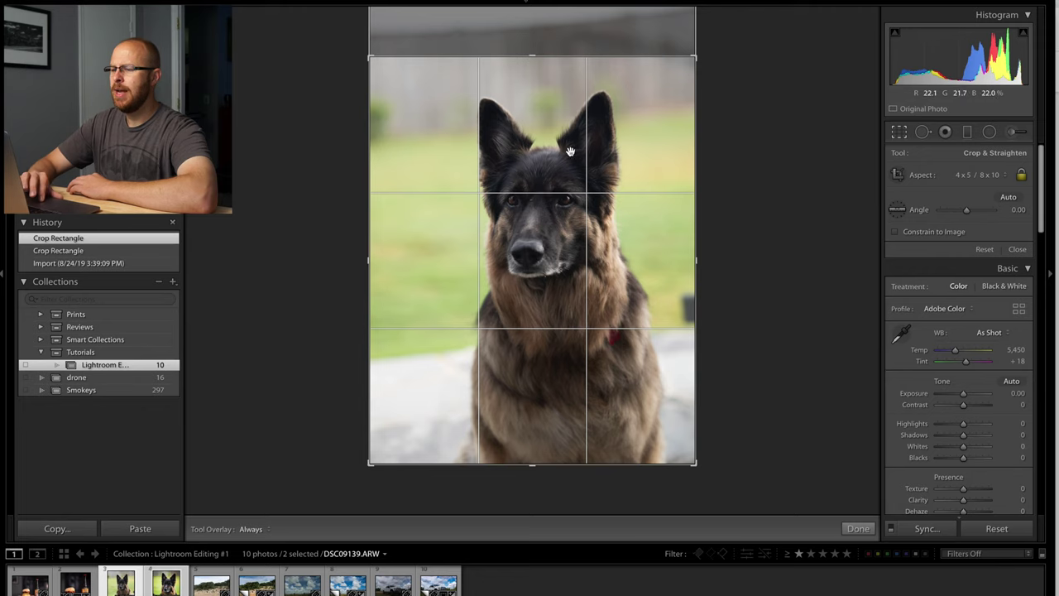
mouse_move(568, 171)
mouse_down()
mouse_move(568, 213)
mouse_move(570, 158)
mouse_up()
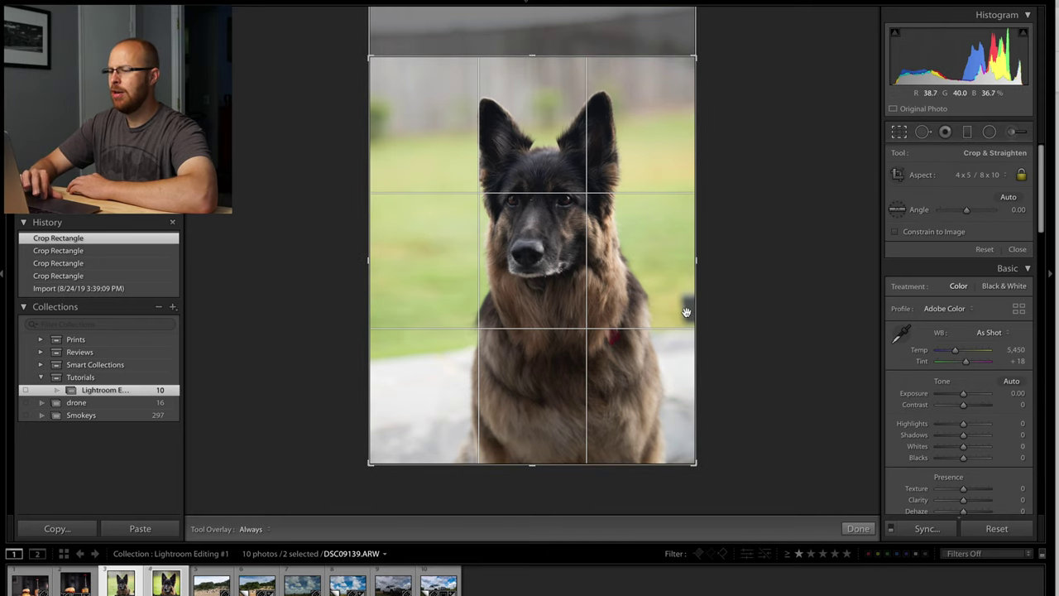
Step: Tighten the crop around the dog, rotate it to an angle of -1.28, recentre the dog and apply the crop
drag(694, 57, 688, 63)
drag(591, 146, 600, 151)
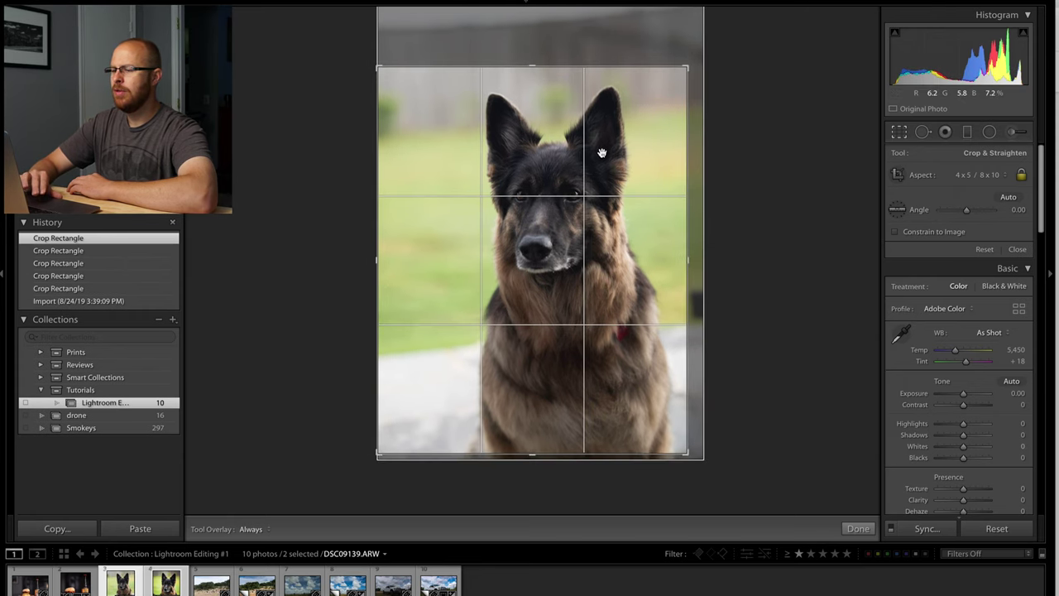
drag(688, 55, 683, 50)
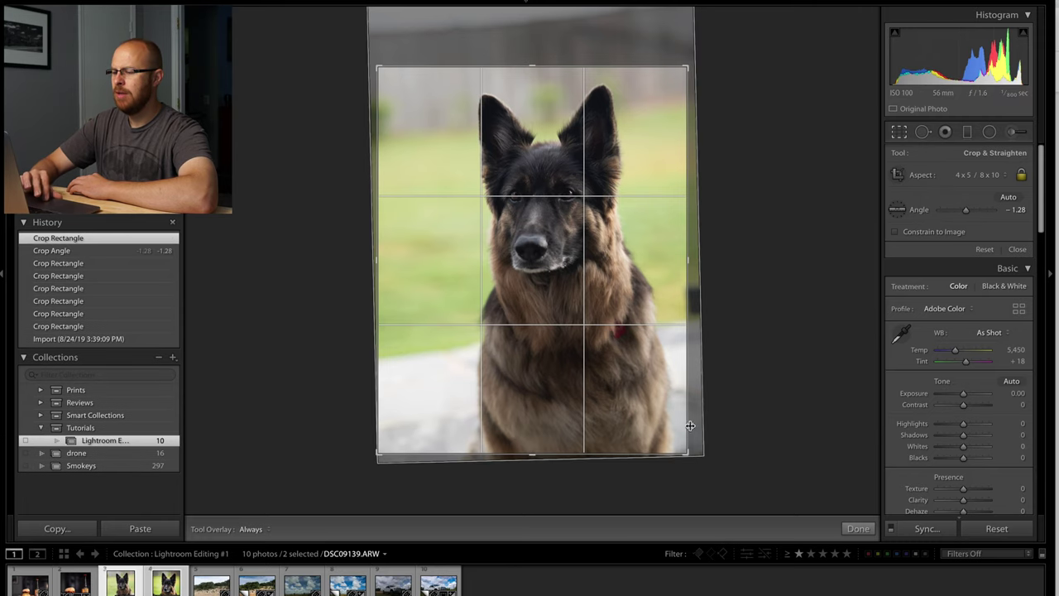
drag(686, 454, 682, 445)
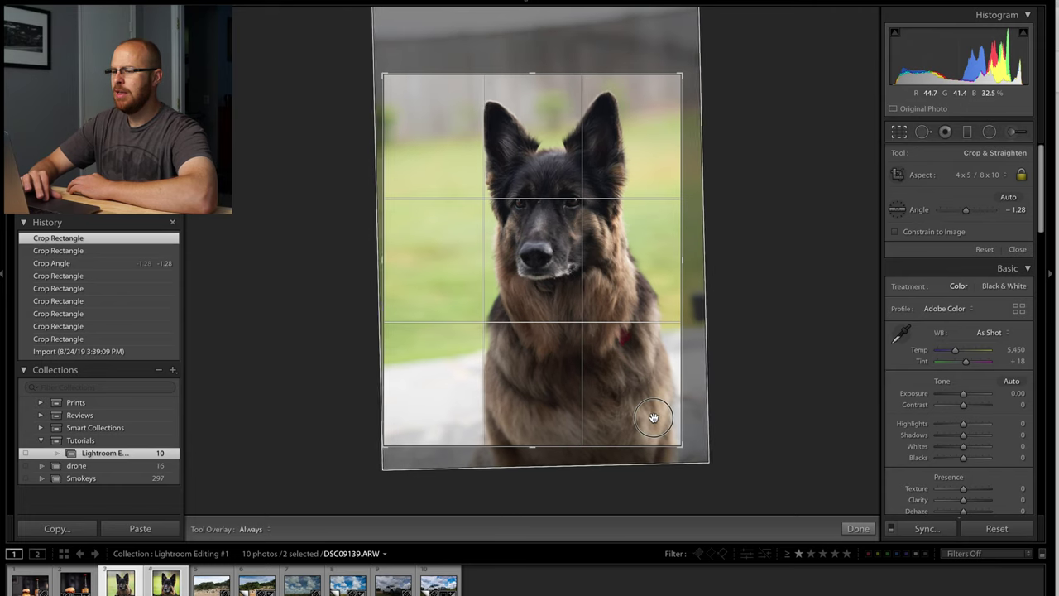
drag(653, 416, 646, 417)
key(Return)
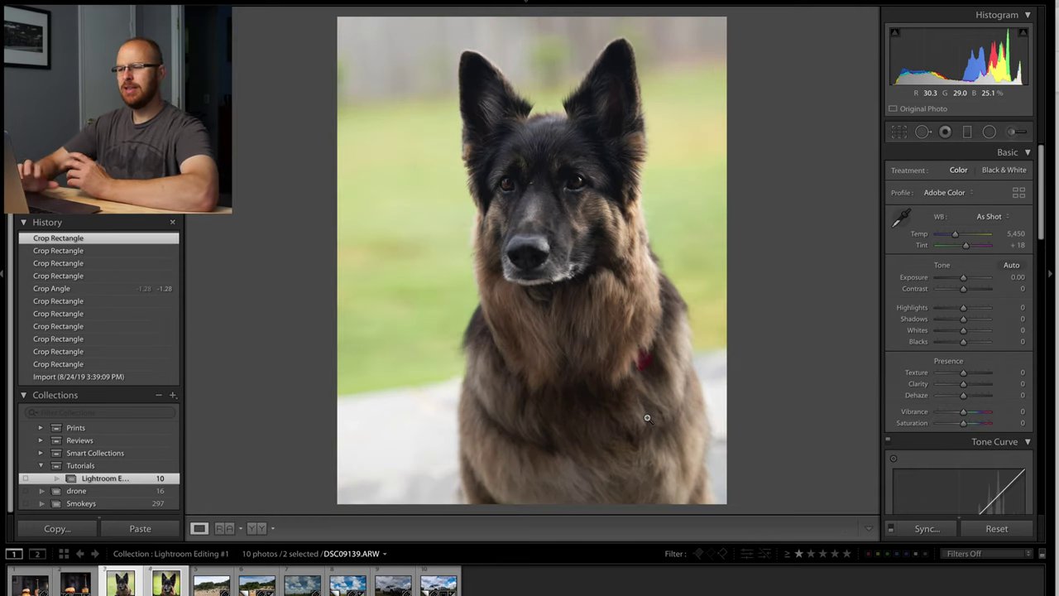
Step: Compare the import state with the latest crop in the edit history, and leave only this photo selected
click(83, 377)
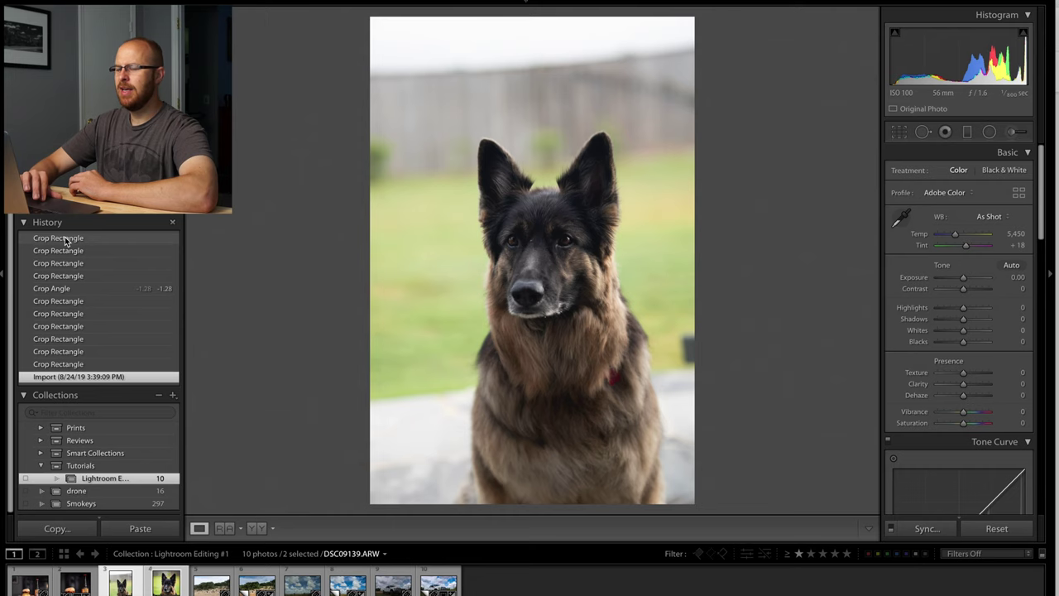
click(65, 237)
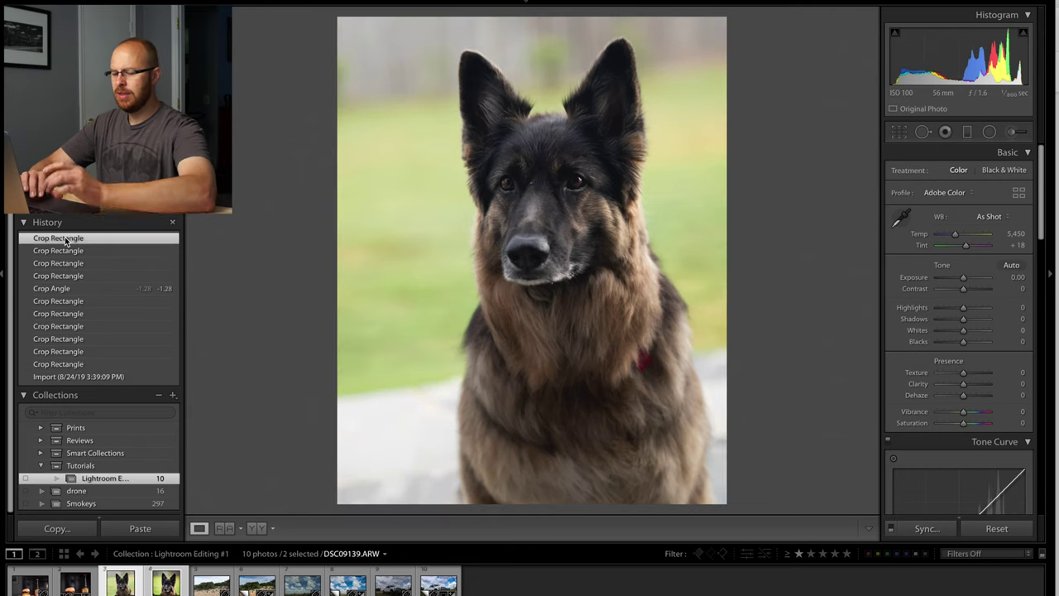
key(ctrl+shift+d)
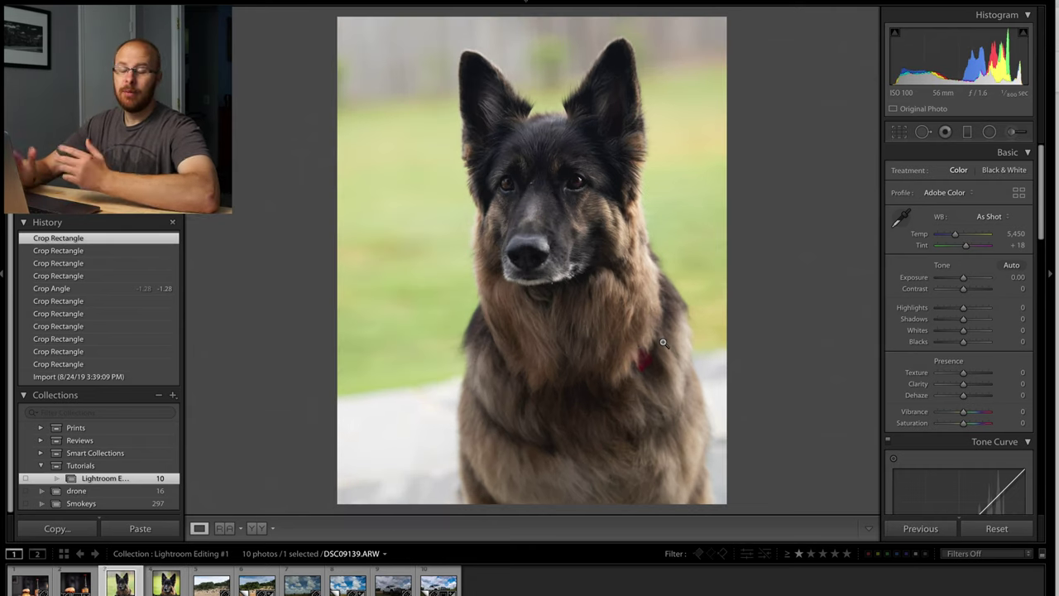
Step: Heal the speck between the dog's eyes with a size 38 spot at opacity 100, sampling from the fur beside it
click(537, 183)
drag(535, 182, 562, 255)
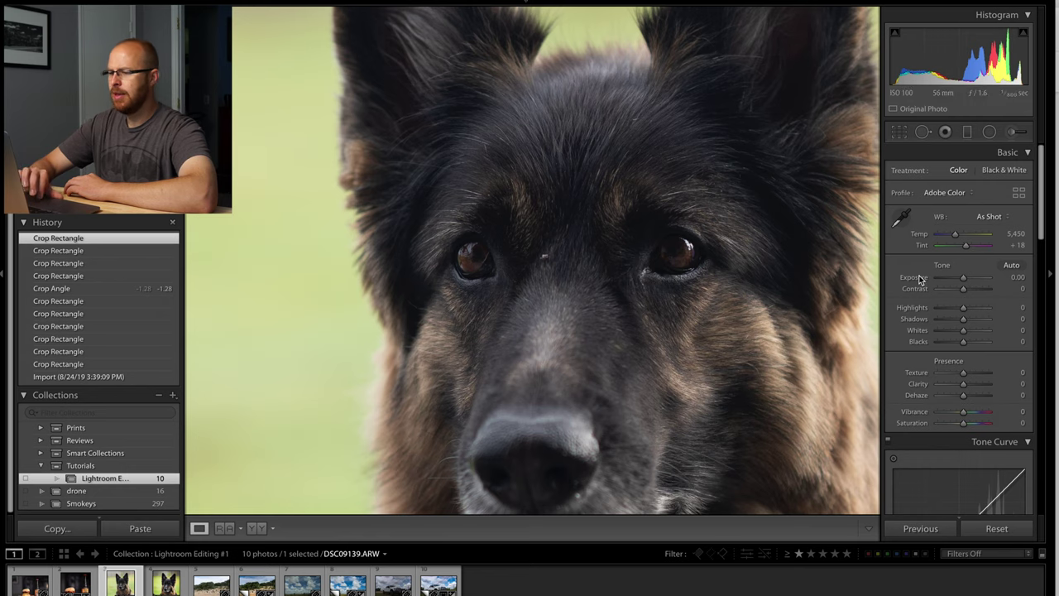
click(923, 132)
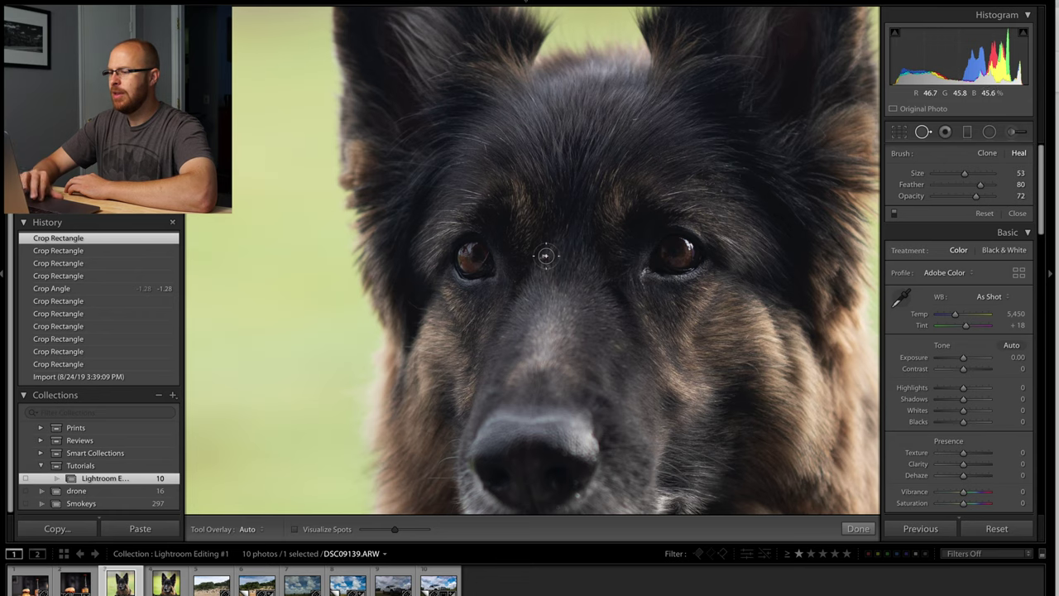
drag(964, 174, 953, 176)
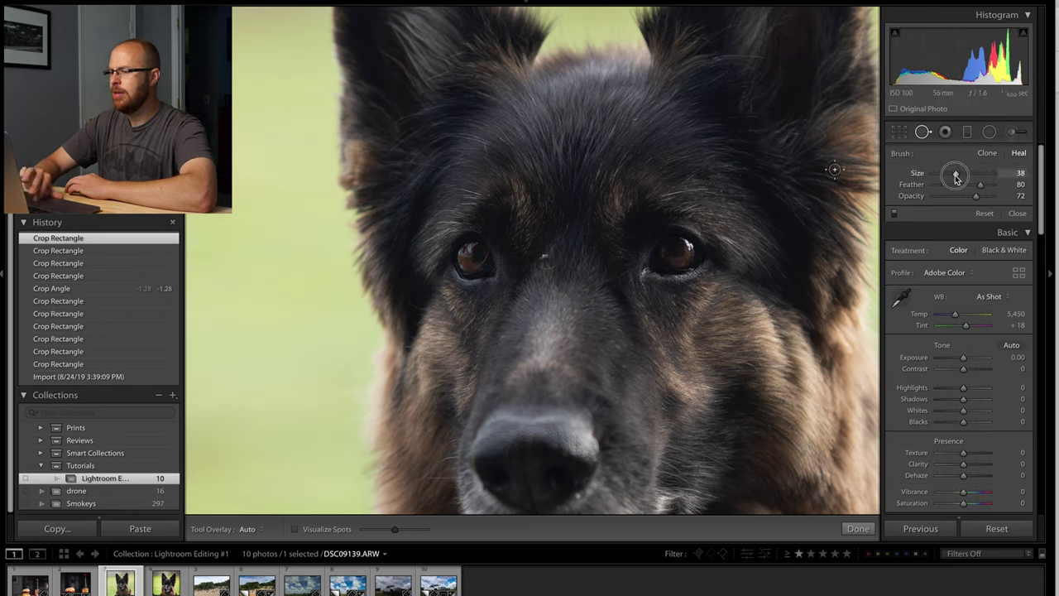
click(543, 256)
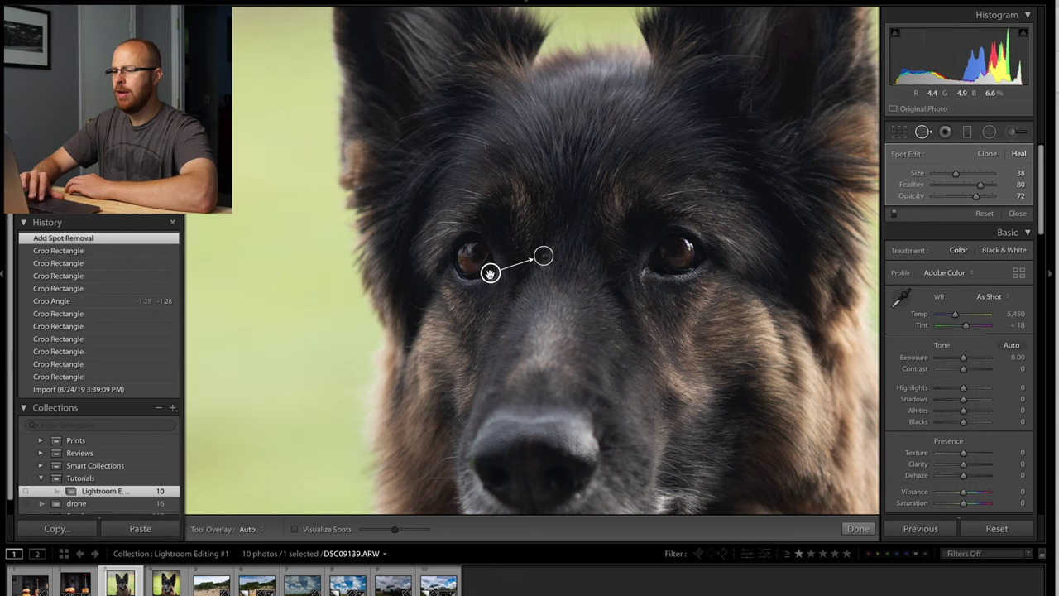
mouse_move(490, 273)
mouse_down()
mouse_move(516, 284)
mouse_move(565, 276)
mouse_move(570, 255)
mouse_up()
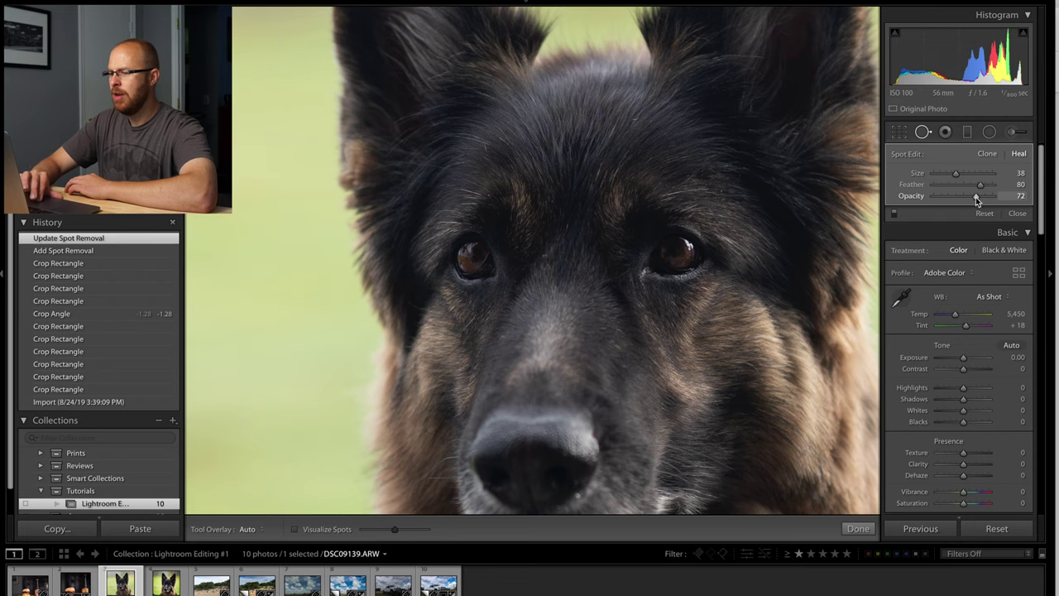
drag(976, 199, 1020, 199)
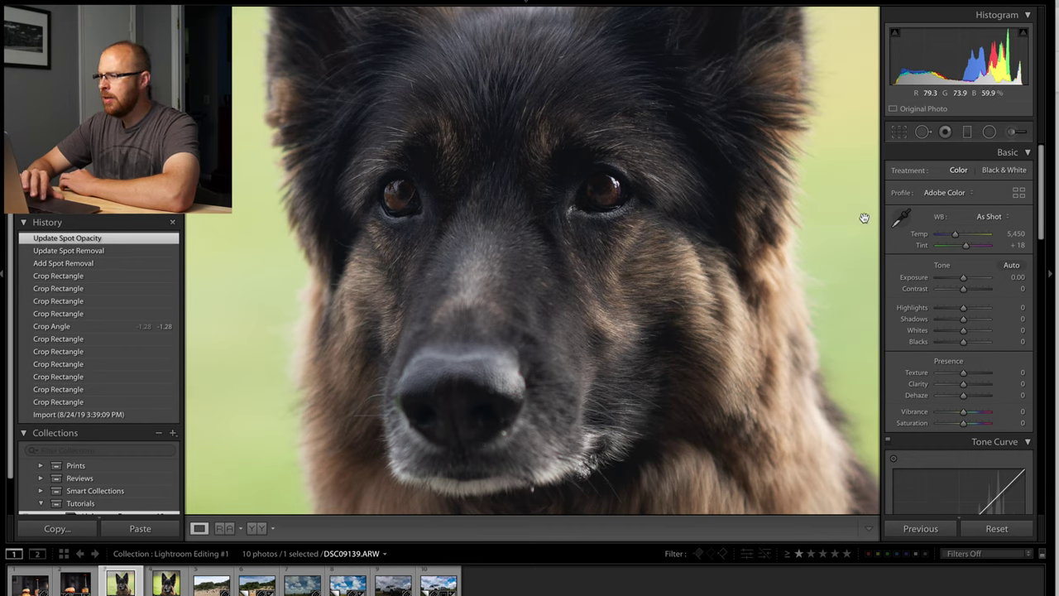
Step: Heal the white debris at the inner corner of the dog's right-hand eye in the image, using size 23 and sampling the fur just below
click(922, 132)
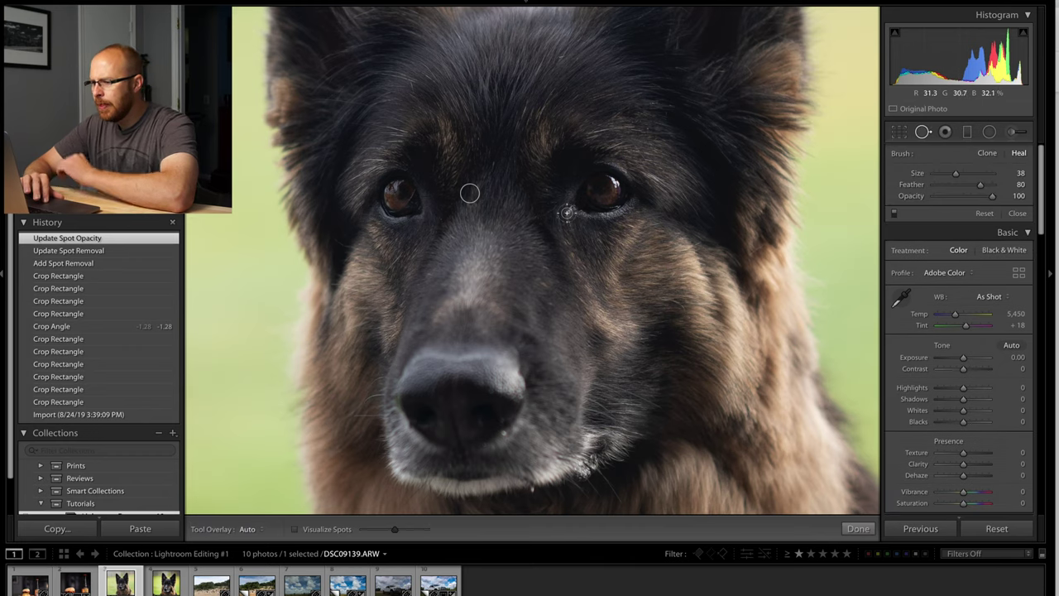
scroll(571, 211, down, 2)
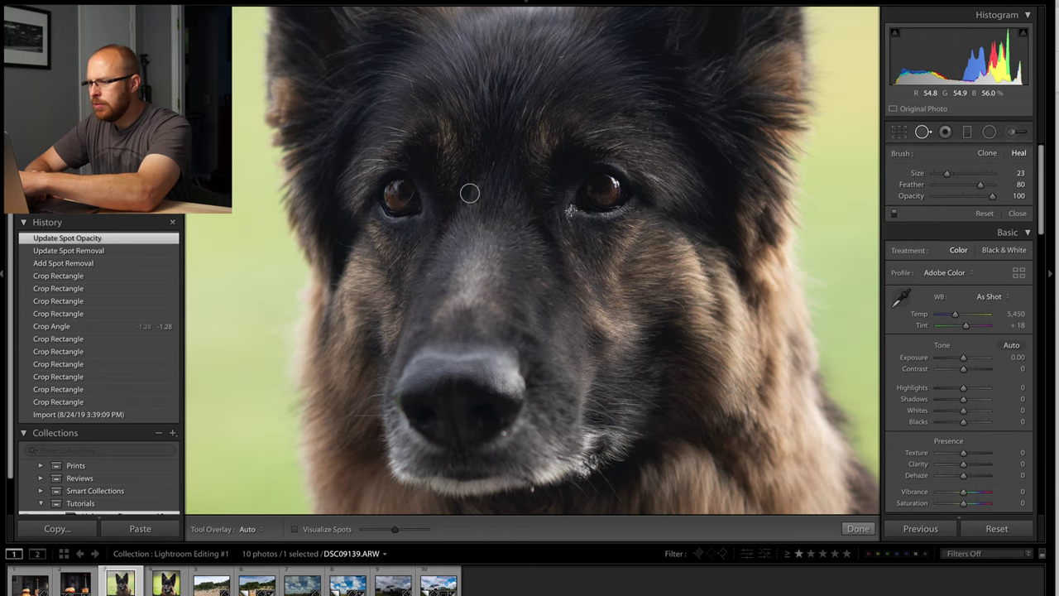
click(570, 210)
scroll(570, 211, down, 3)
click(568, 217)
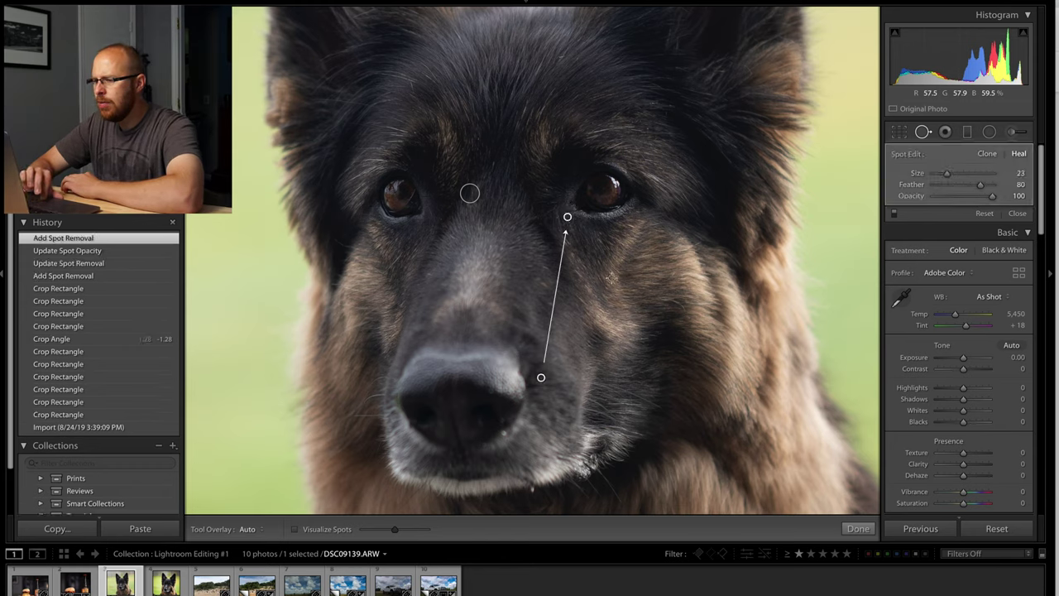
drag(541, 377, 584, 252)
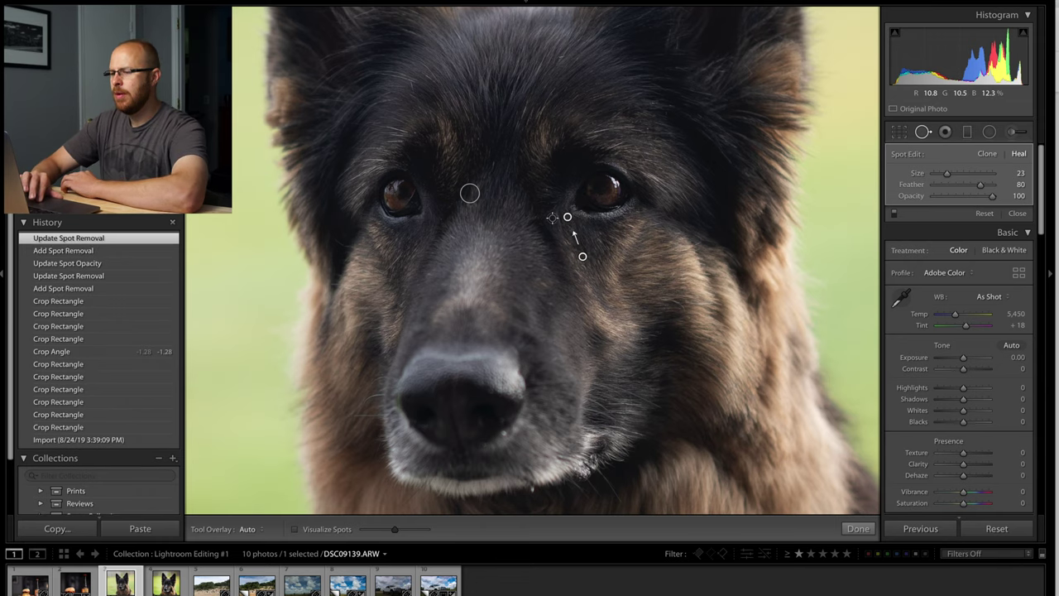
Step: Heal the remaining small spots beside the eye, at the edge of the nose and under the chin, and close Spot Removal
click(546, 189)
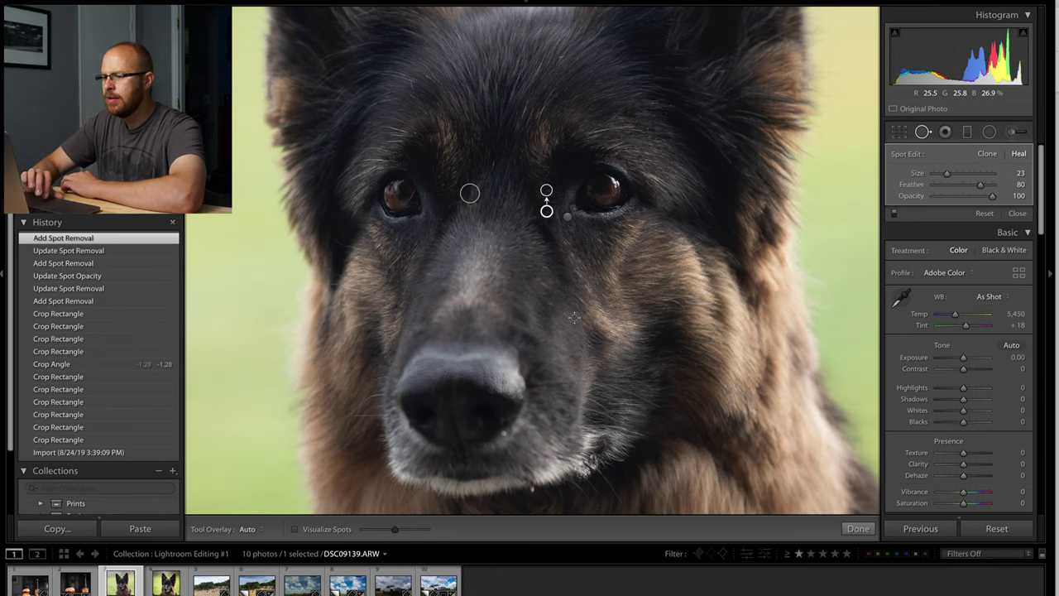
click(504, 432)
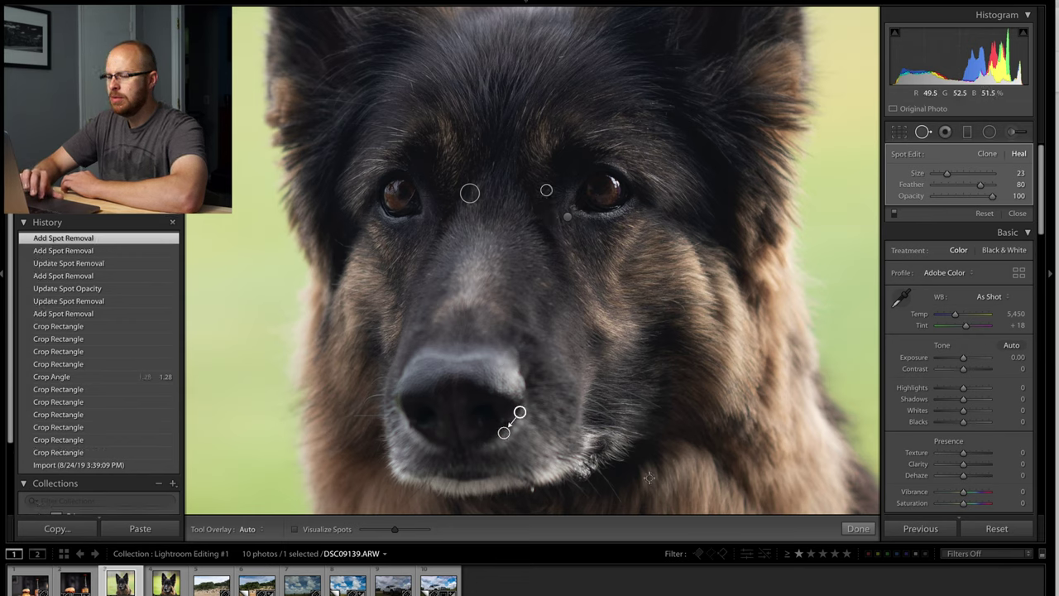
click(533, 489)
drag(557, 488, 546, 484)
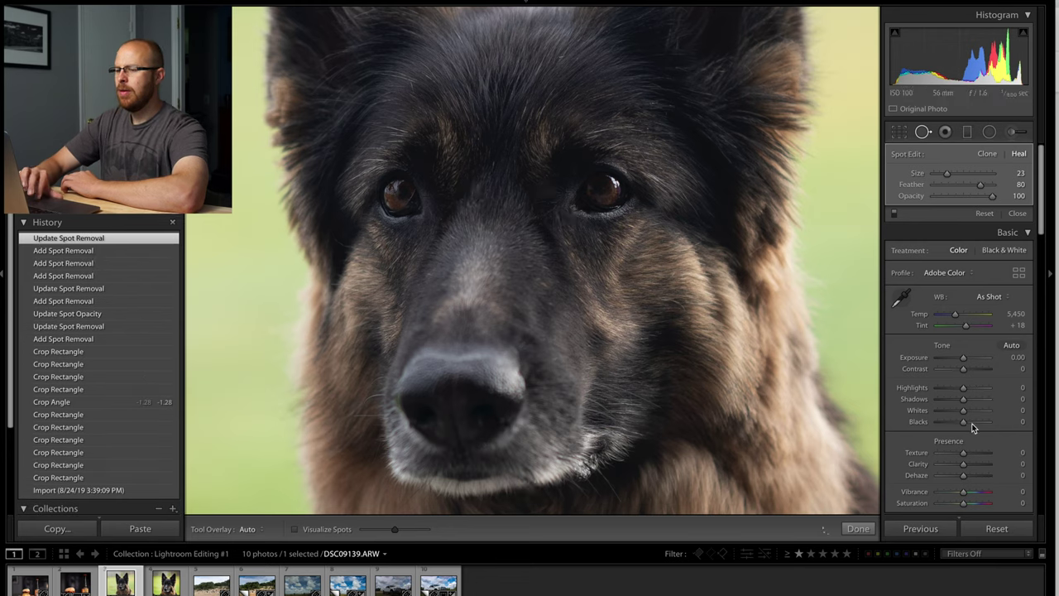
click(1016, 213)
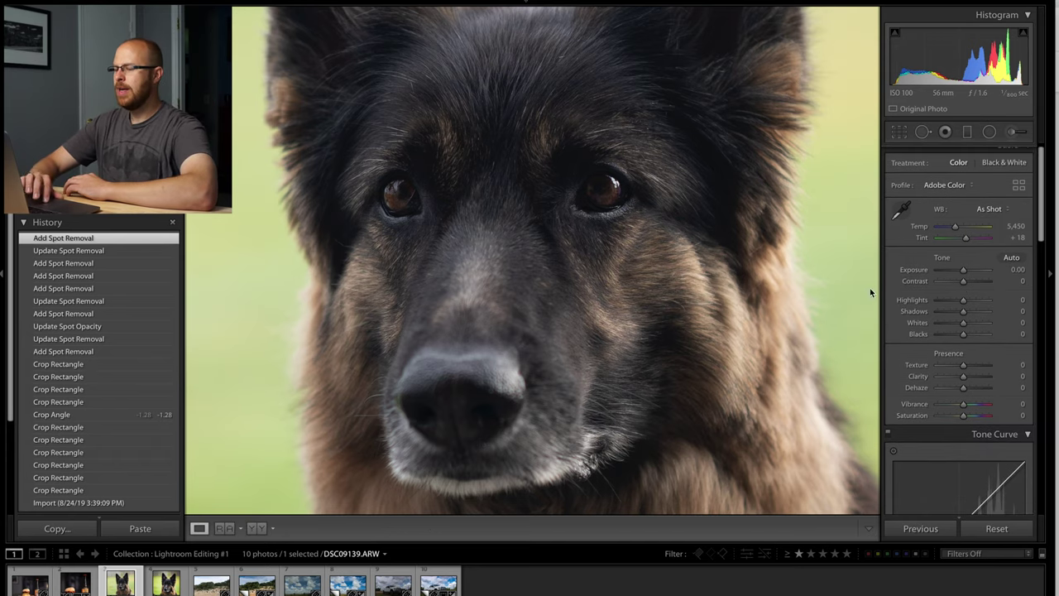
Step: Try lowering Blacks to -74 on the whole photo and reset the adjustment
click(647, 271)
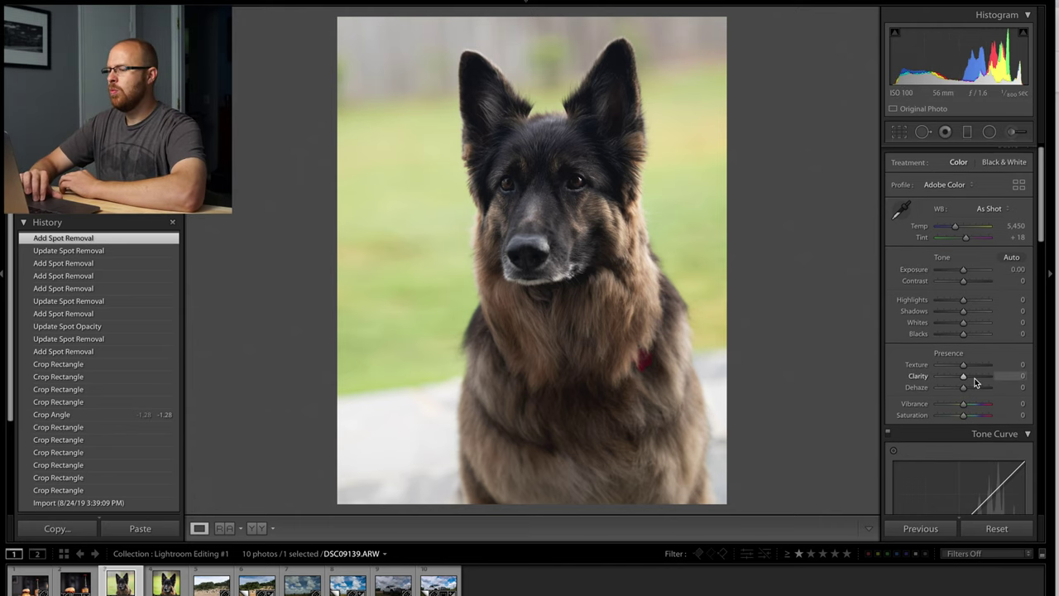
scroll(974, 383, down, 1)
drag(963, 313, 944, 314)
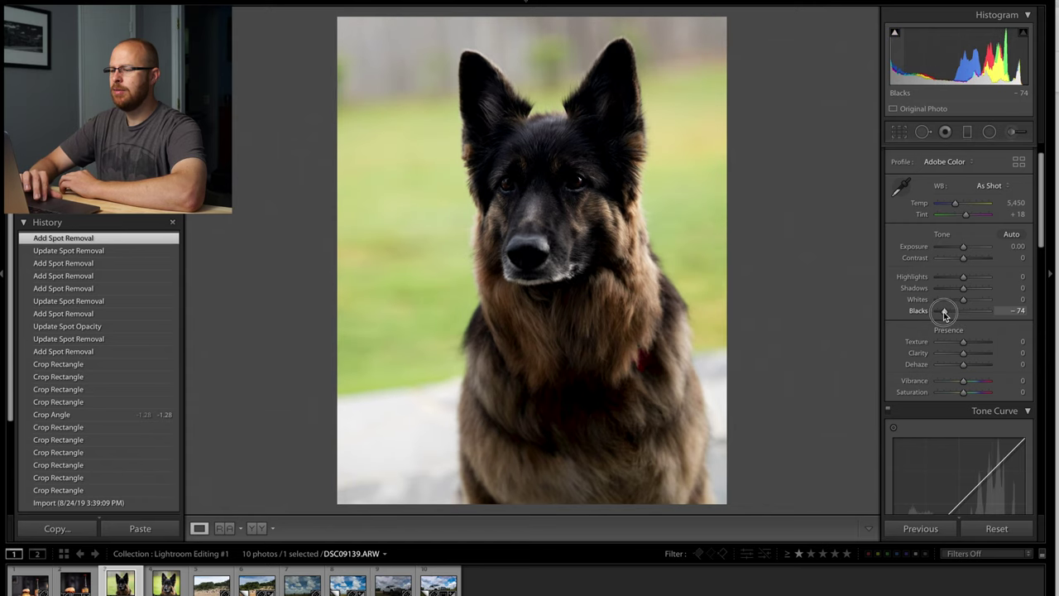
double_click(921, 312)
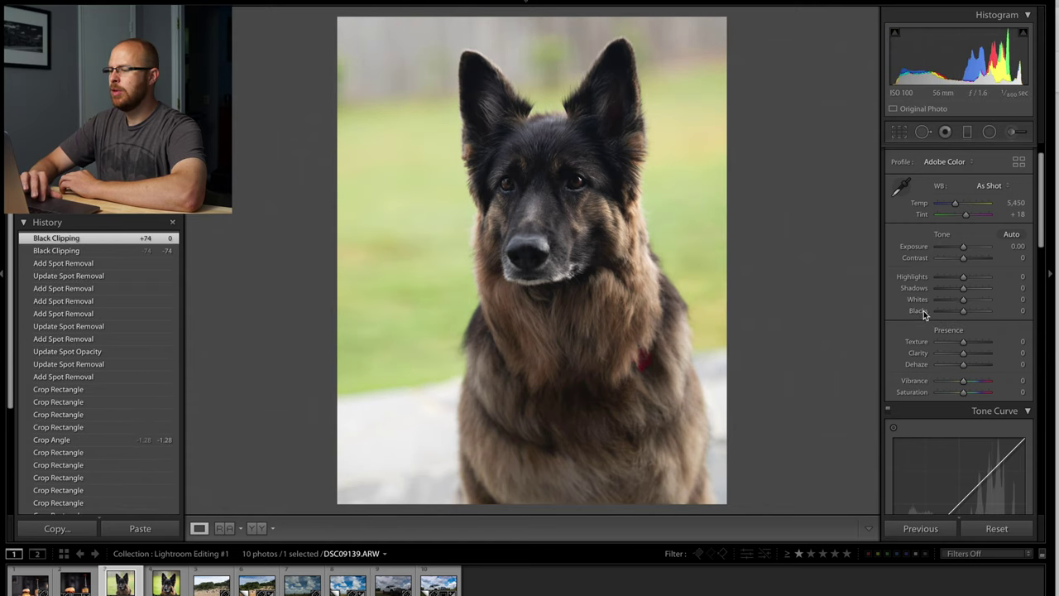
Step: Apply the Medium Contrast point curve to the photo's tone curve
scroll(968, 324, down, 6)
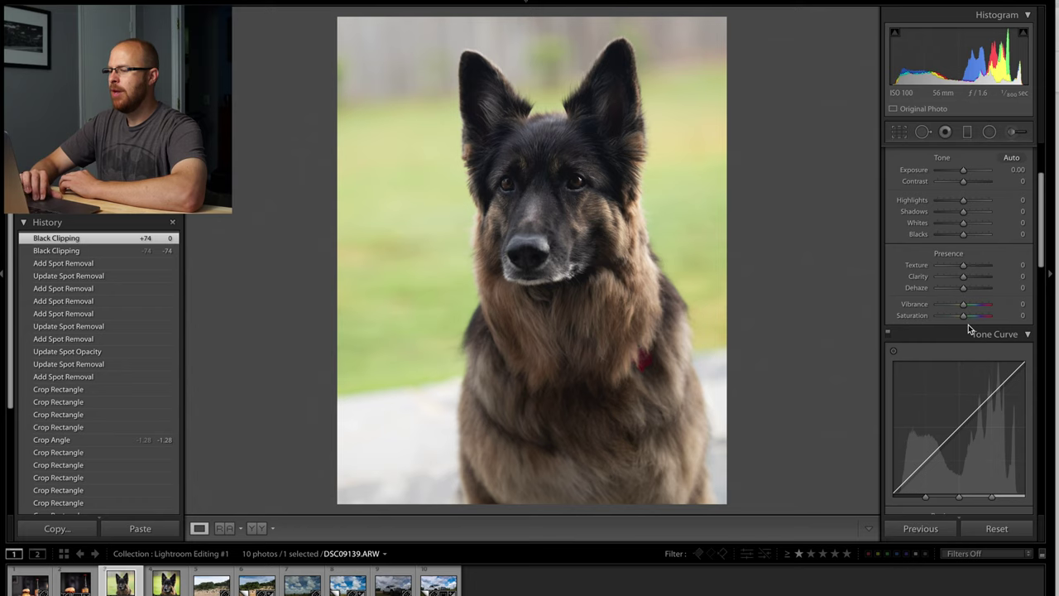
scroll(967, 430, down, 1)
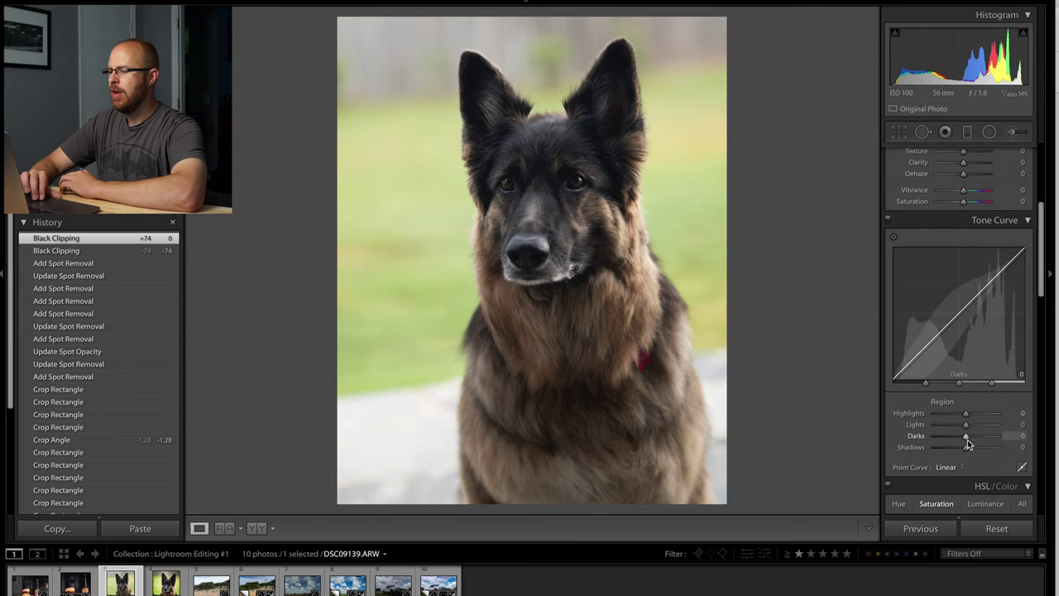
click(962, 462)
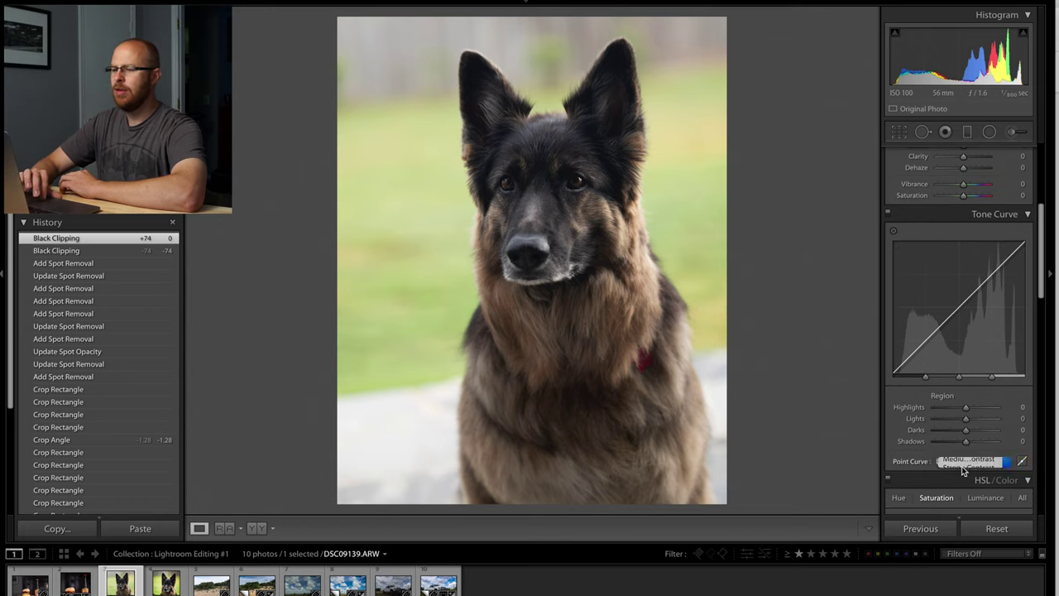
click(958, 470)
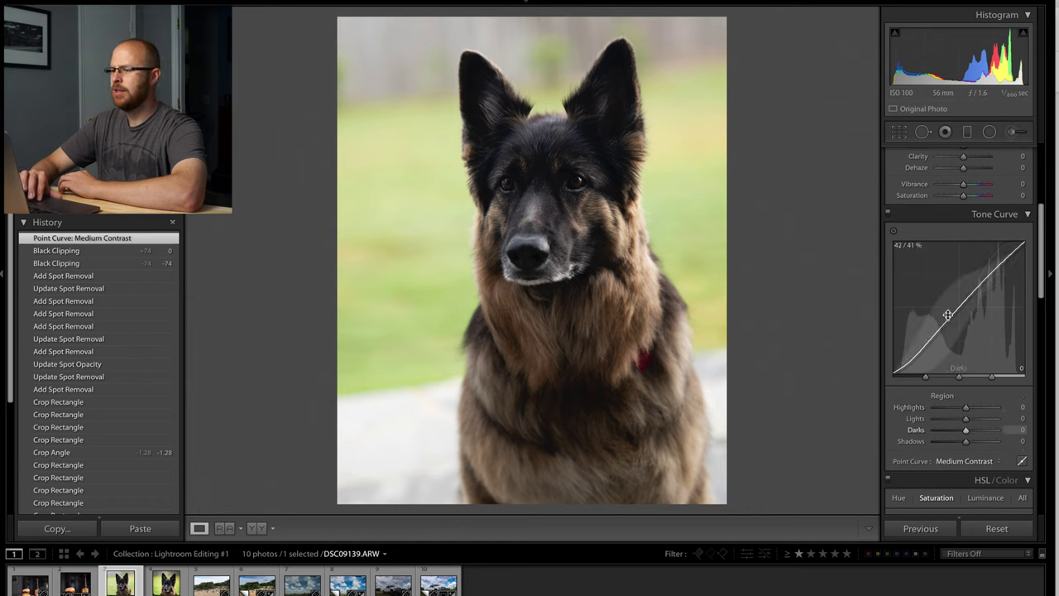
Step: Raise the photo's Shadows to +43 and lower its Blacks to -8
scroll(973, 345, up, 8)
scroll(975, 343, down, 2)
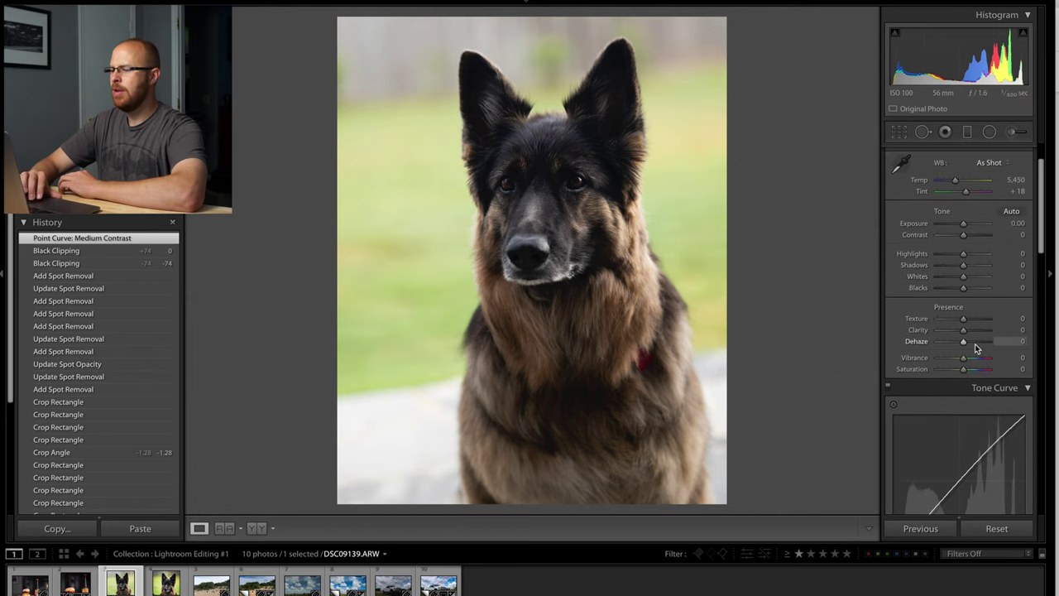
drag(963, 314, 976, 312)
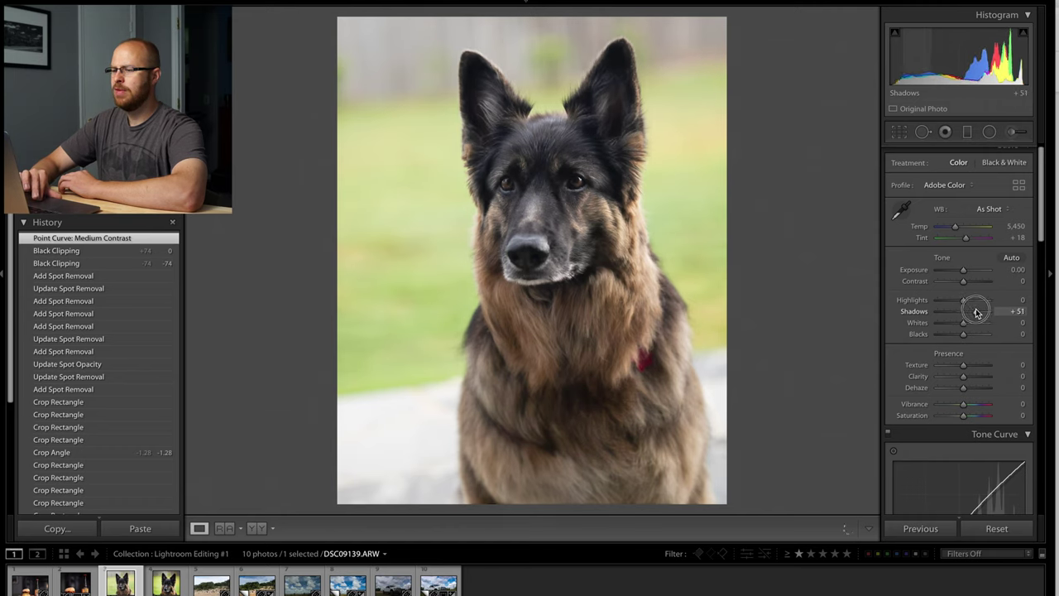
drag(963, 335, 961, 338)
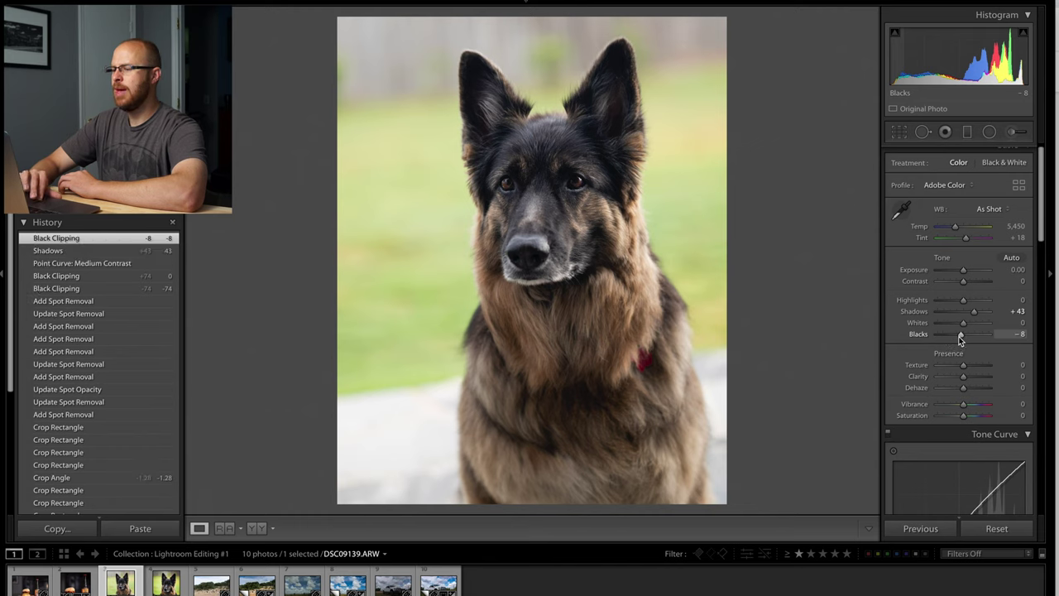
Step: Set the photo's Texture to +27, Clarity to +28 and Vibrance to +64
scroll(962, 376, down, 1)
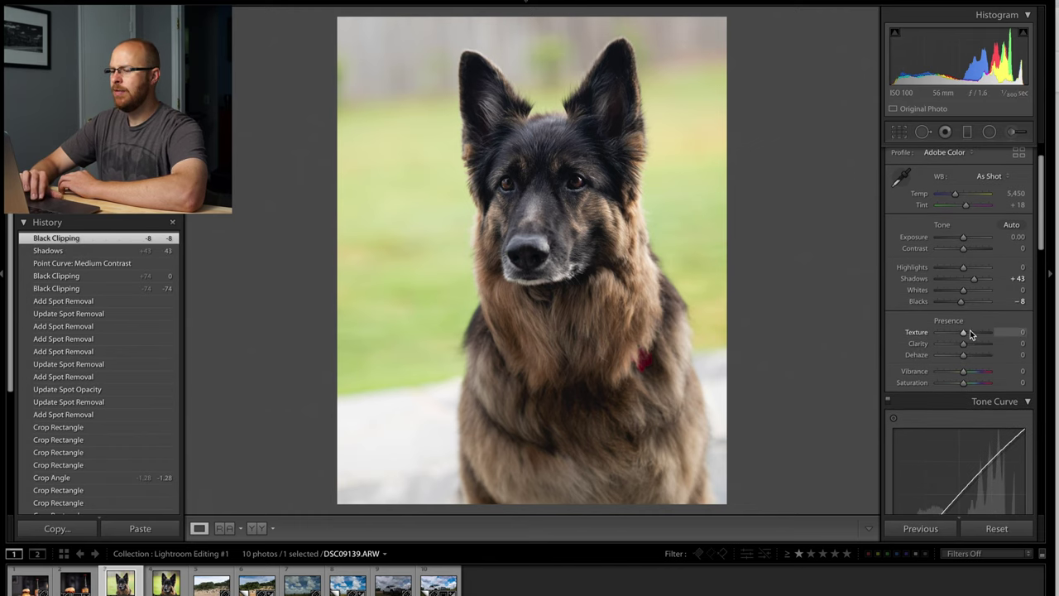
drag(970, 333, 970, 348)
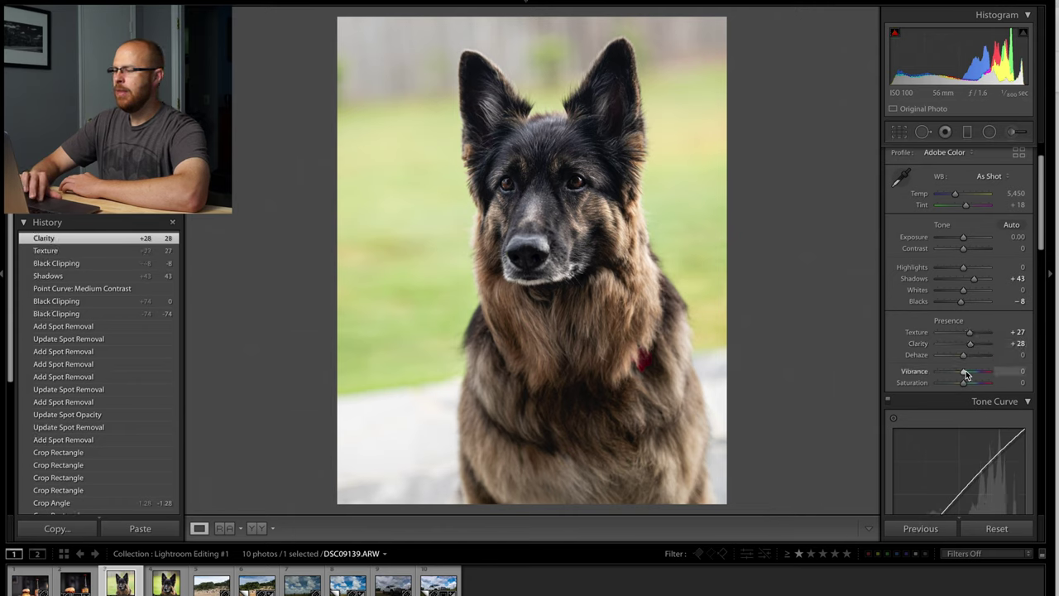
drag(967, 376, 980, 375)
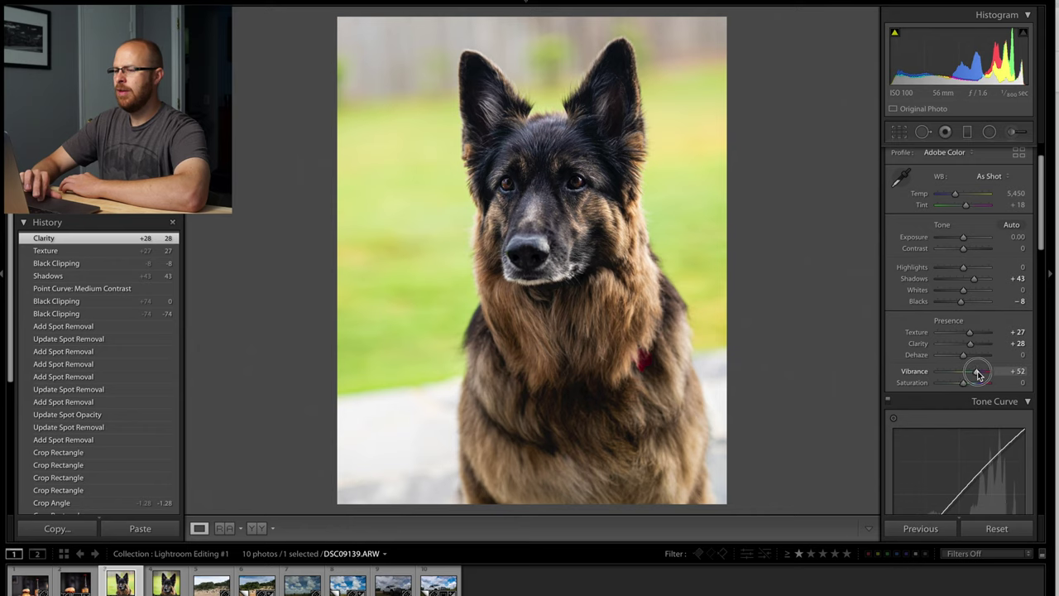
drag(978, 374, 980, 374)
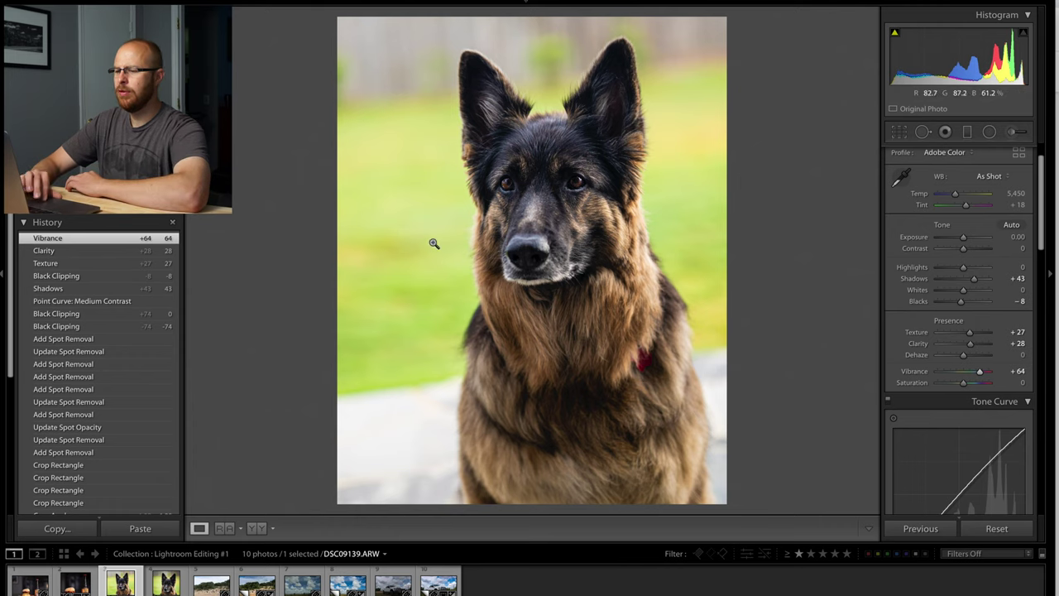
Step: Lower the saturation of the green tones to -40 in the HSL adjustments
scroll(974, 401, down, 10)
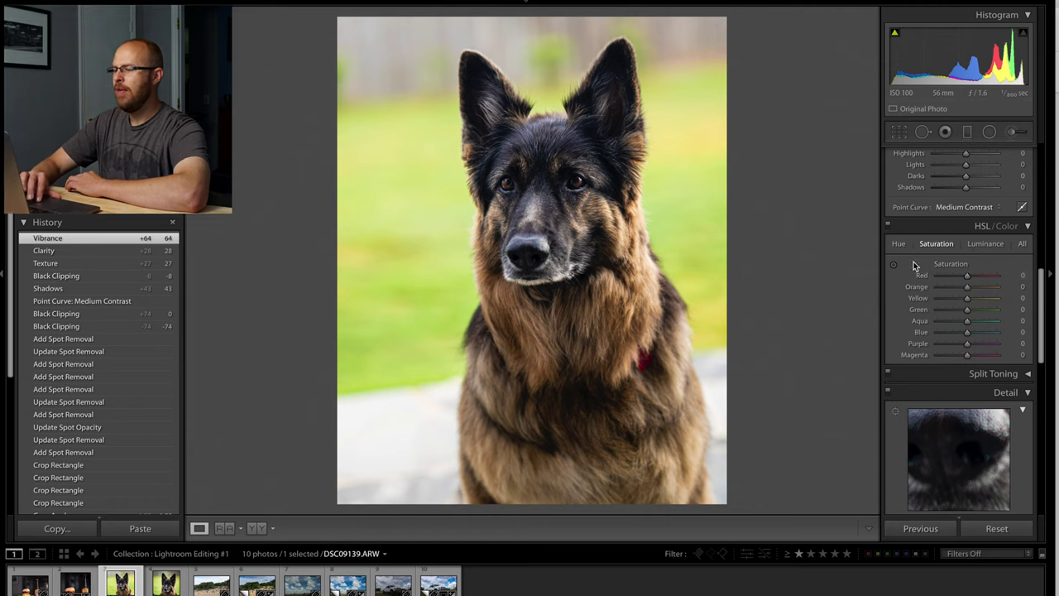
drag(967, 309, 954, 310)
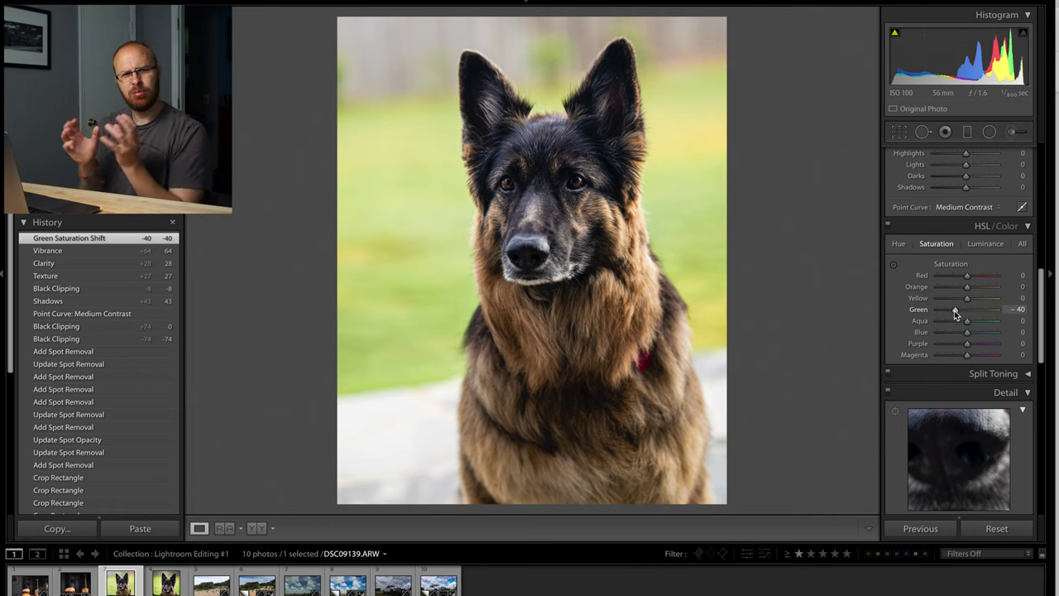
Step: Sharpen the photo with an Amount of 69 and a Masking value of 47
scroll(954, 310, down, 5)
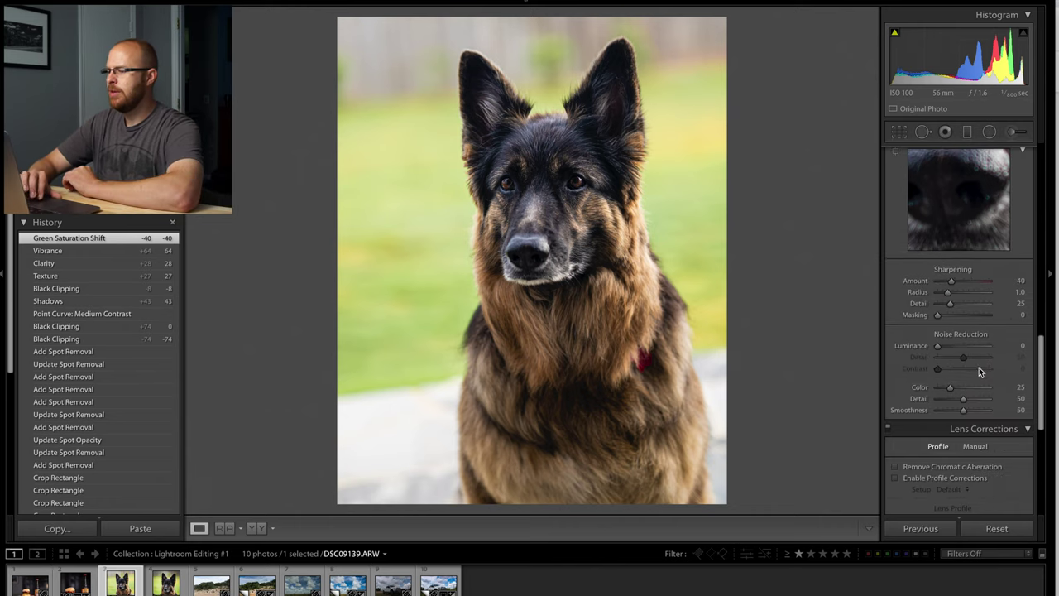
click(961, 281)
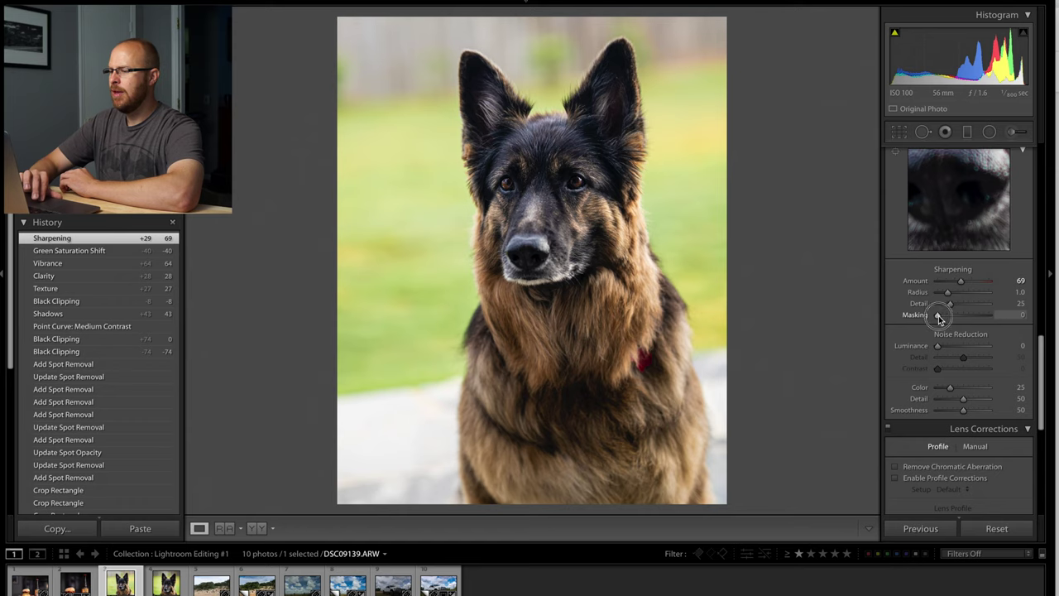
drag(937, 314, 962, 316)
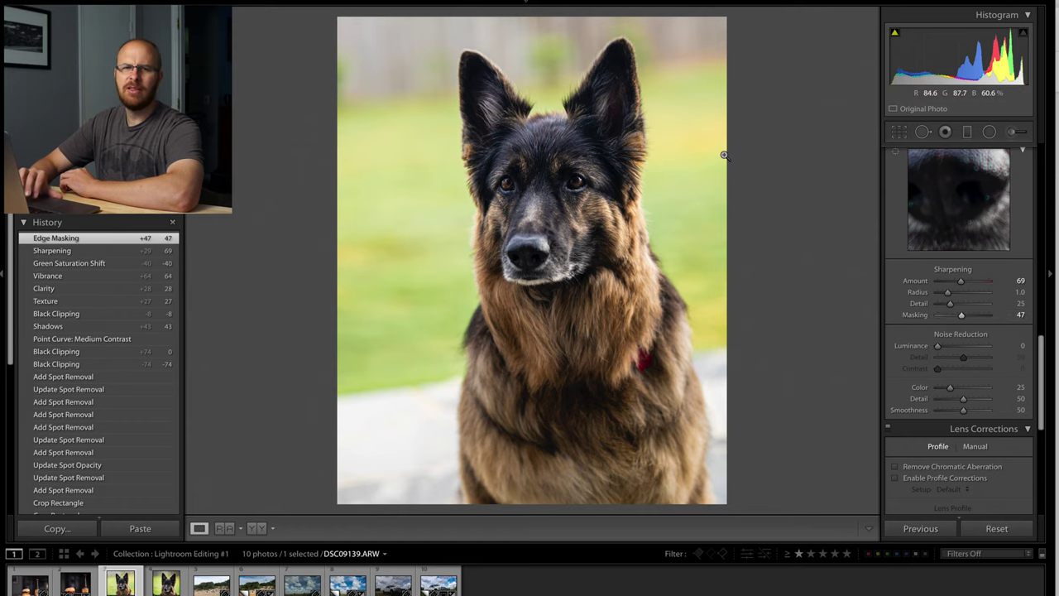
Step: Enable lens profile corrections and assign the Sigma make with the SIGMA 56mm F1.4 DC DN C018 model
scroll(999, 457, down, 5)
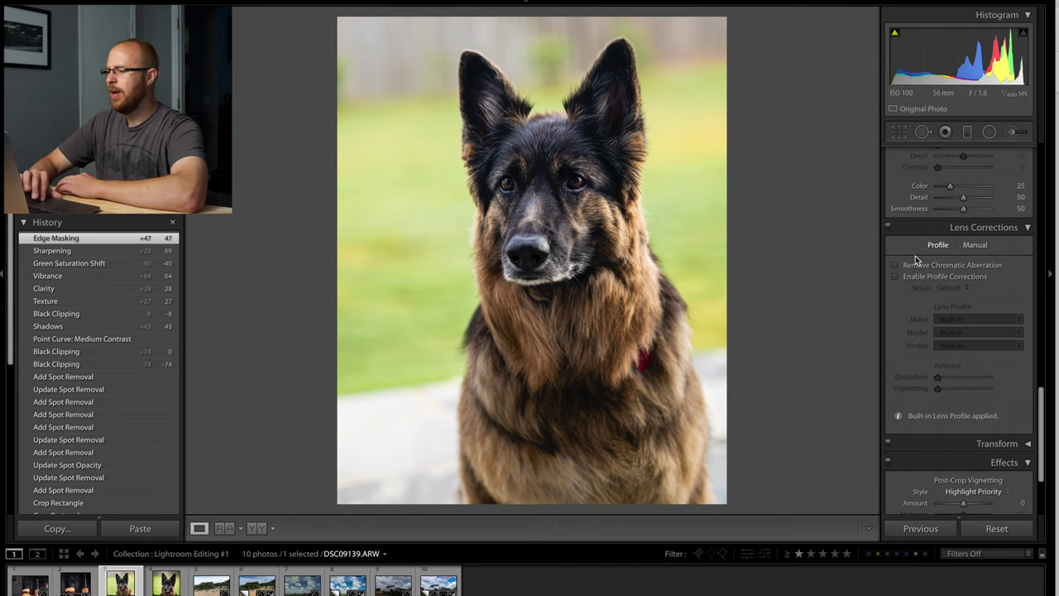
click(894, 278)
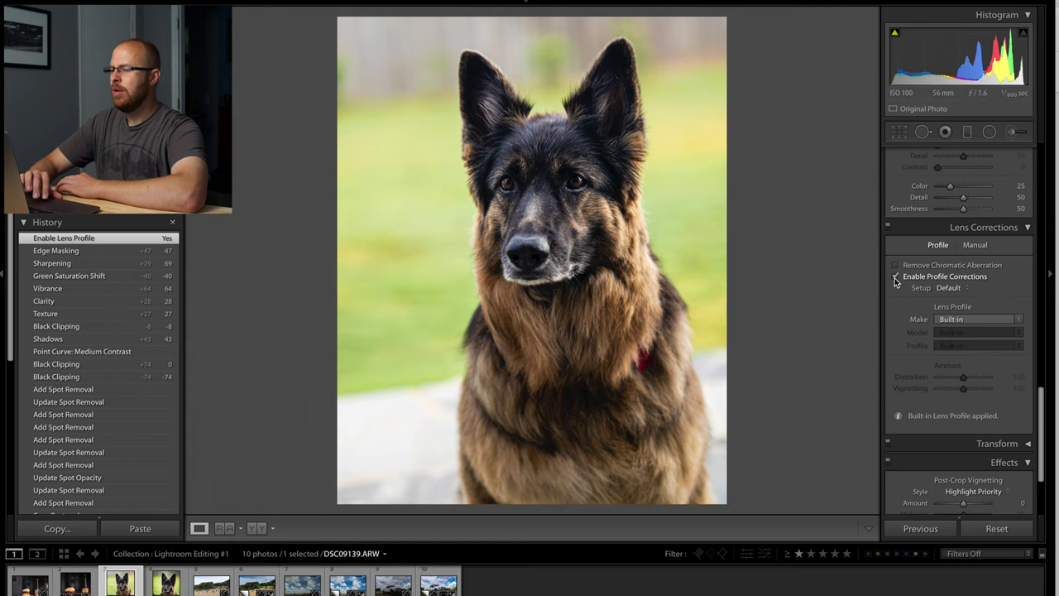
click(957, 321)
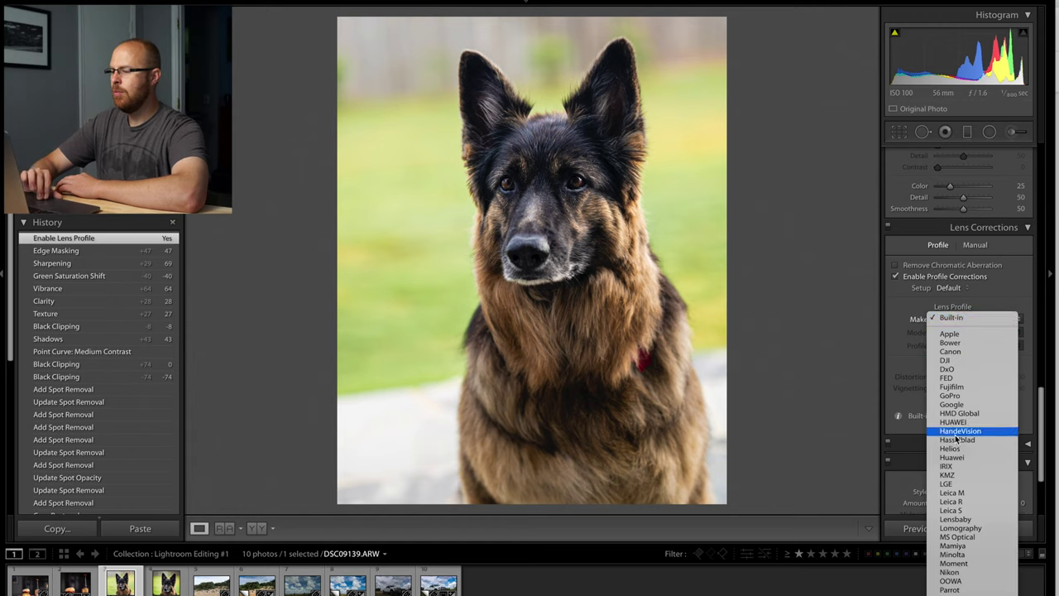
scroll(957, 434, down, 5)
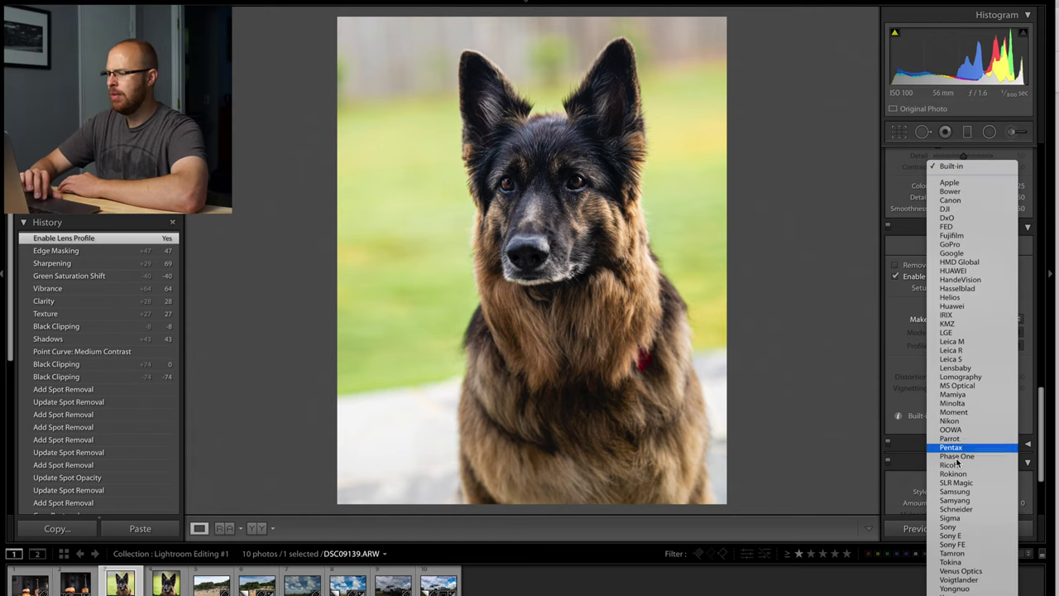
click(951, 518)
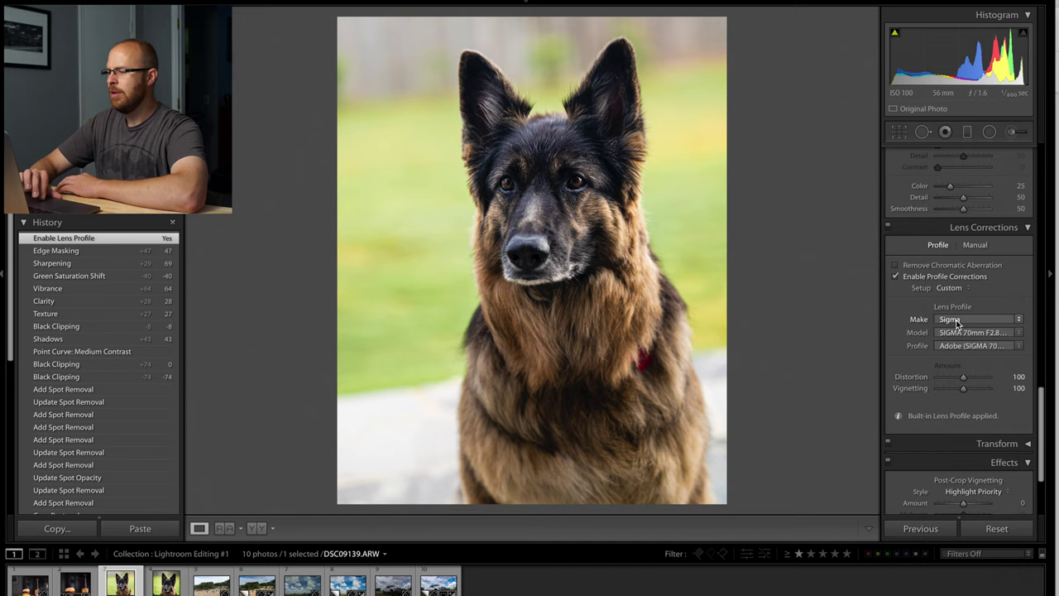
click(971, 333)
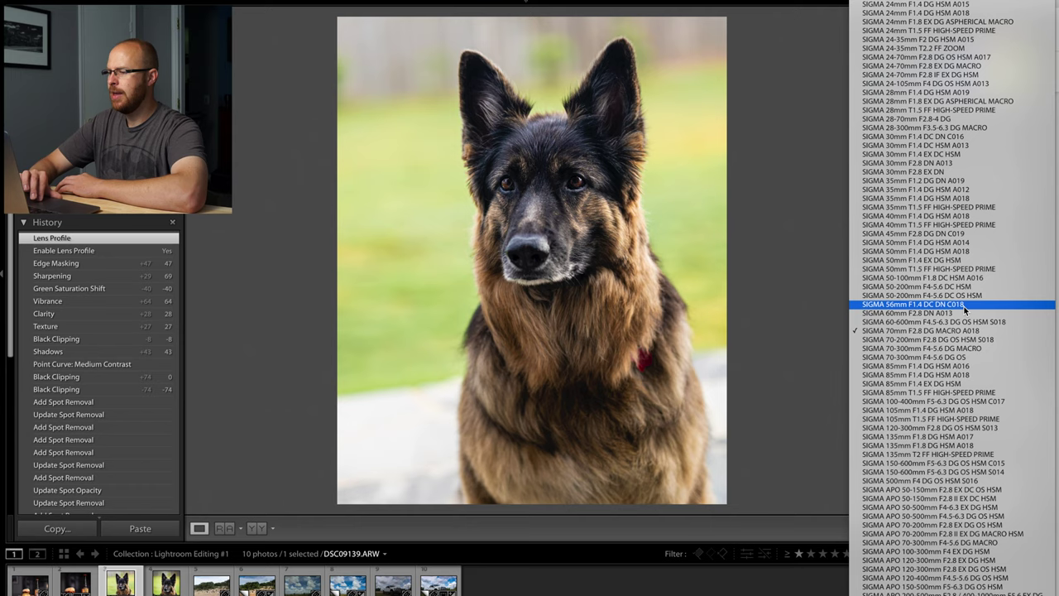
click(960, 305)
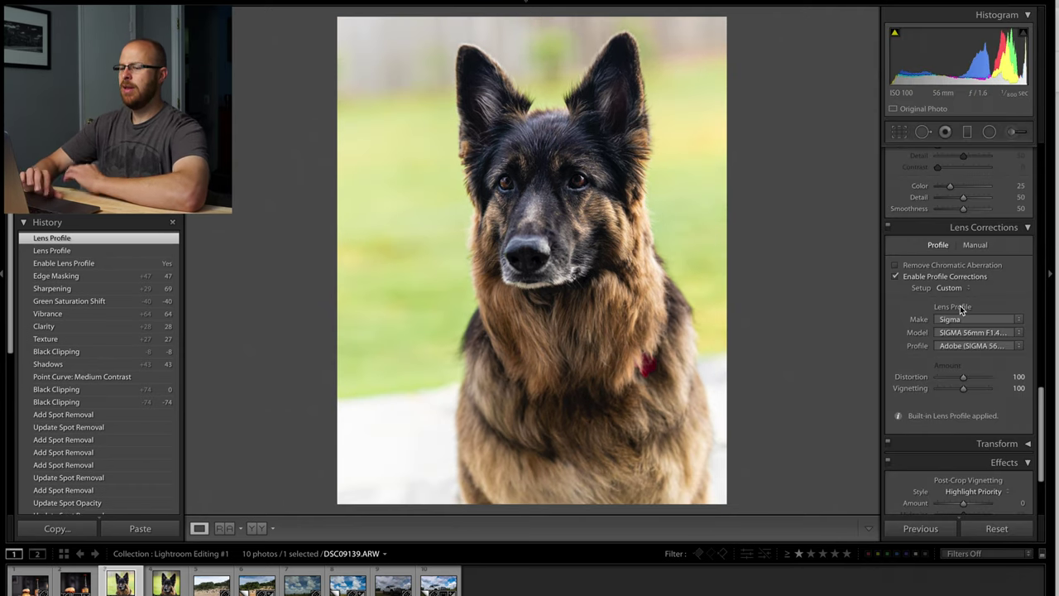
Step: Add a dark post-crop vignette with Amount -43, Midpoint 44 and Feather 85
scroll(979, 414, down, 3)
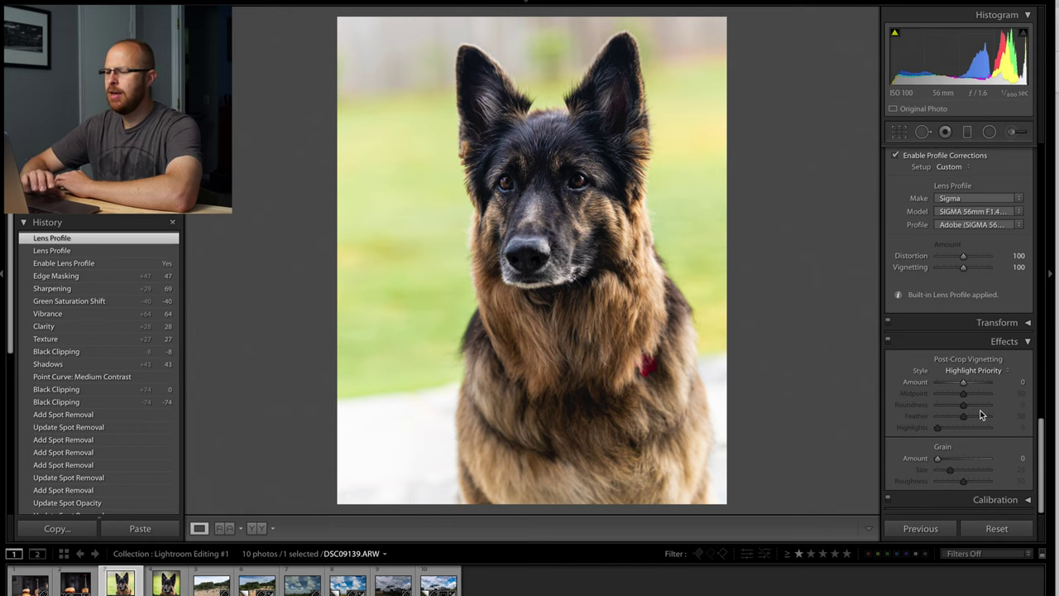
click(964, 383)
drag(965, 383, 955, 383)
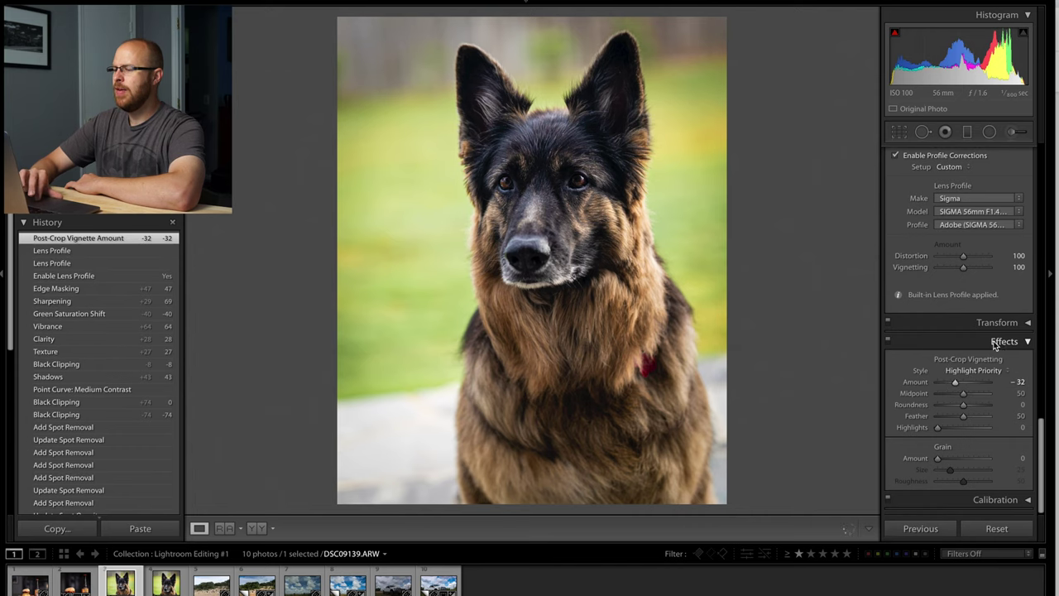
drag(954, 383, 979, 416)
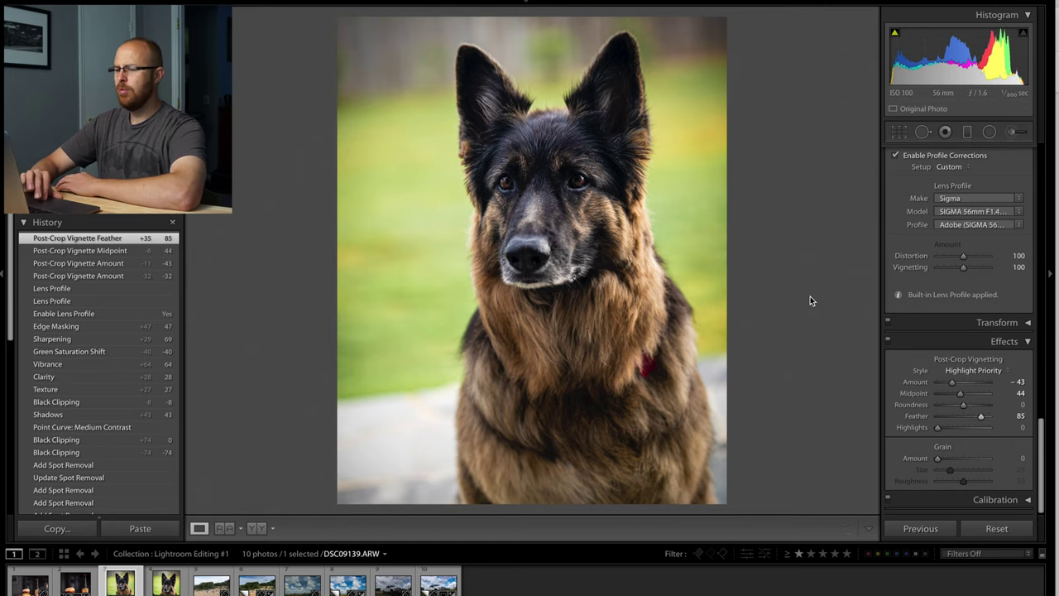
Step: Start an adjustment brush with all effects reset, Exposure 0.88, brush Feather 70 and Size 18.4
click(1010, 134)
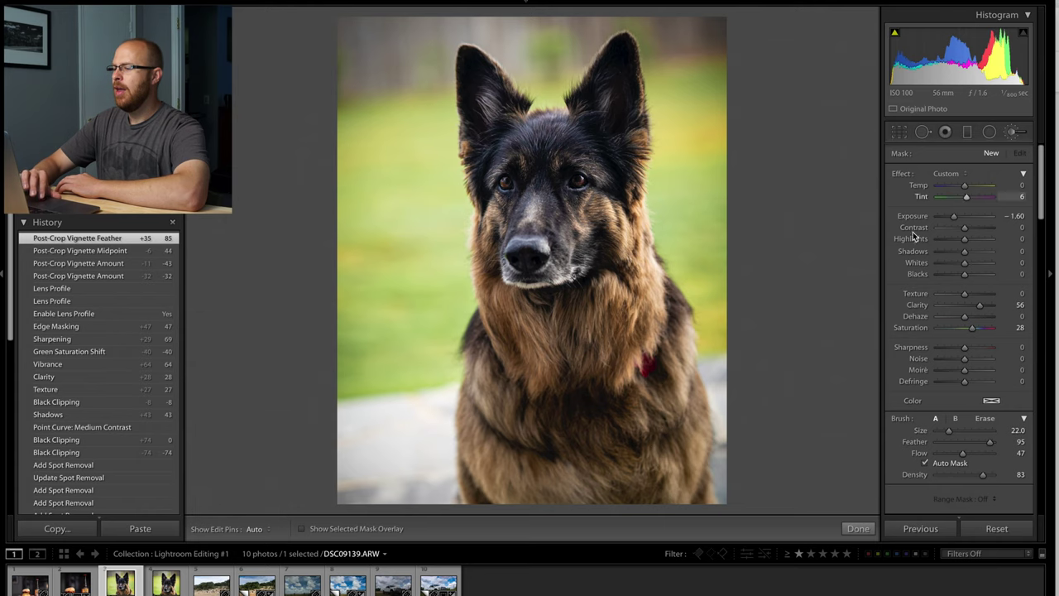
double_click(902, 175)
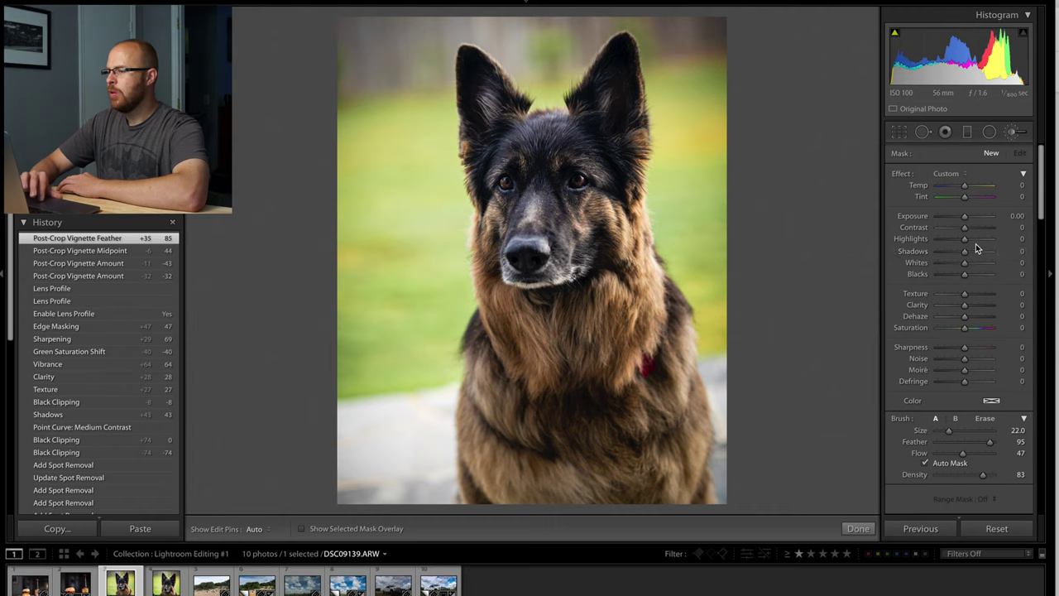
drag(964, 216, 971, 216)
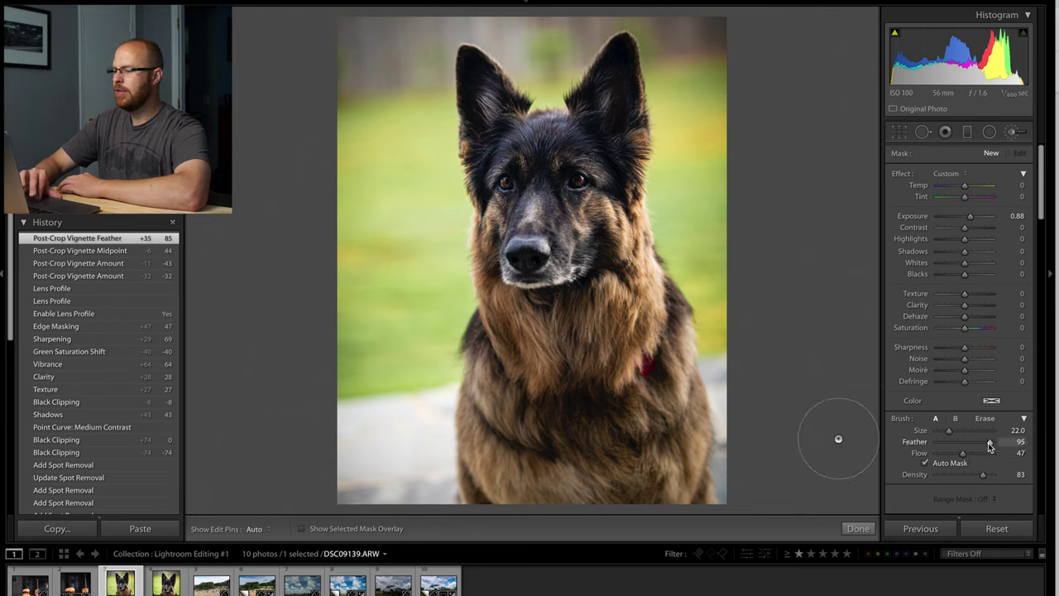
drag(989, 444, 946, 431)
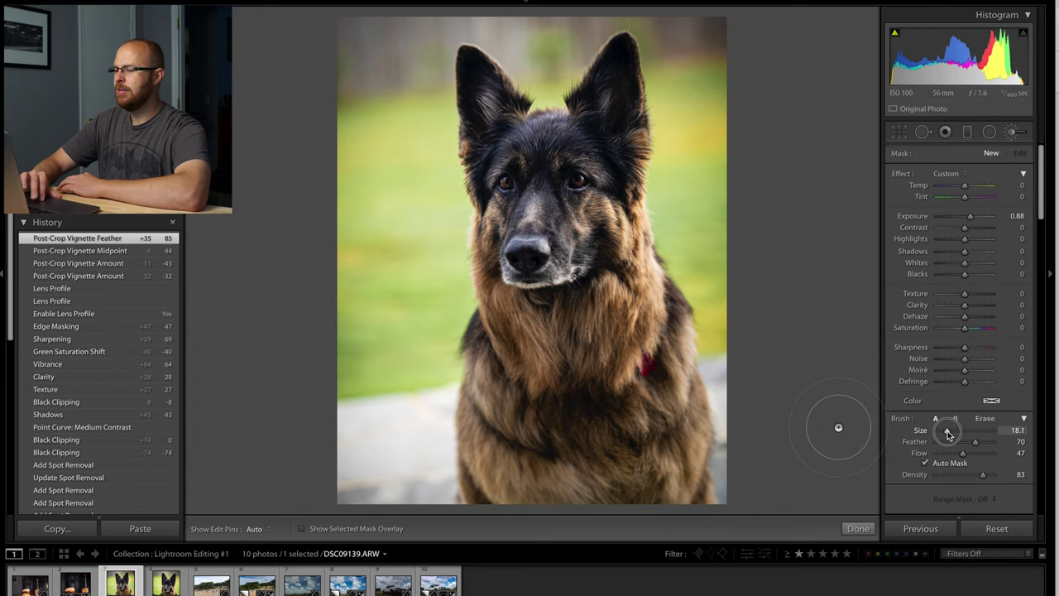
Step: Paint the brightening brush over both of the dog's eyes, adding an extra stroke on the right-hand eye in the image
click(569, 181)
key(h)
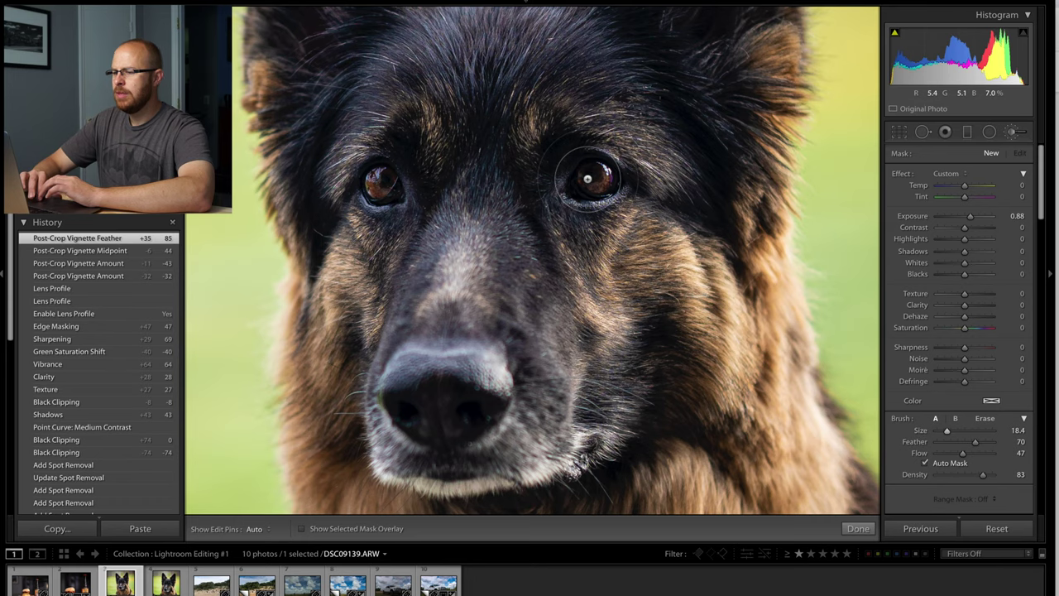
drag(591, 178, 571, 186)
mouse_move(430, 176)
mouse_down()
mouse_move(375, 180)
mouse_move(389, 187)
mouse_up()
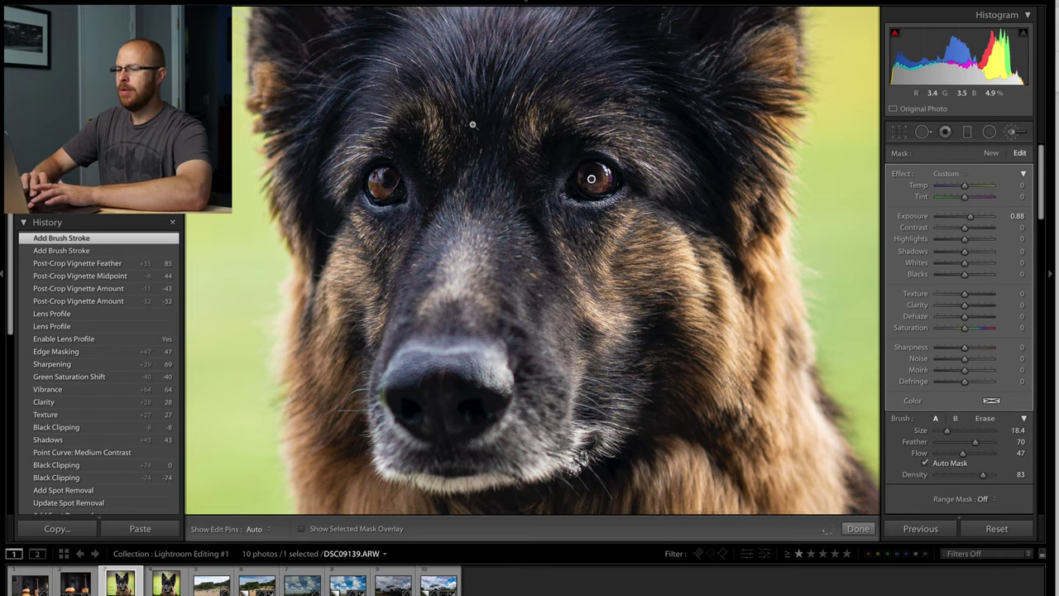
key(z)
key(h)
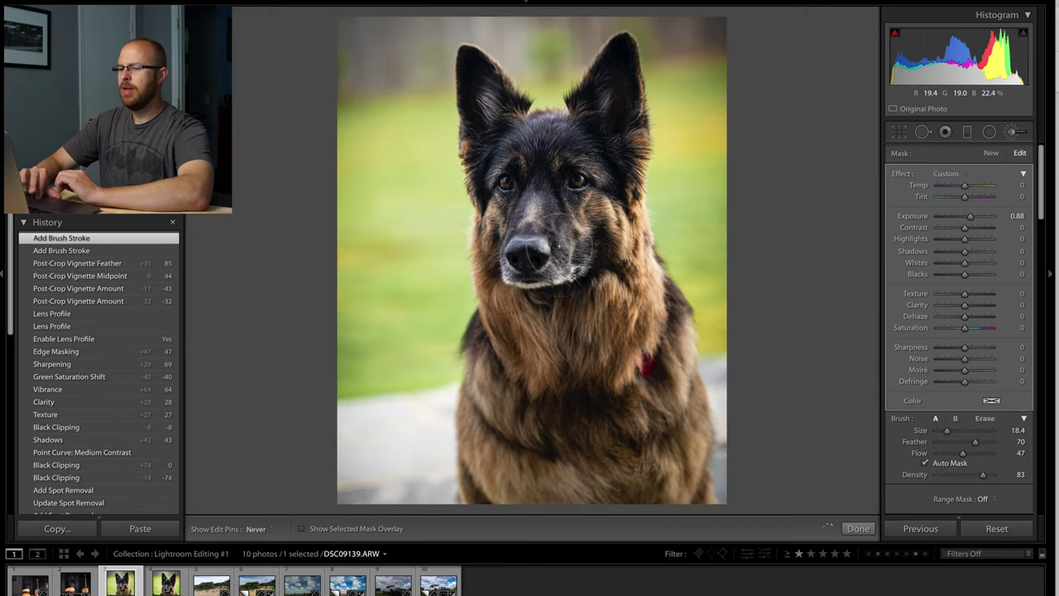
mouse_move(577, 183)
mouse_down()
mouse_move(506, 165)
mouse_move(577, 181)
mouse_up()
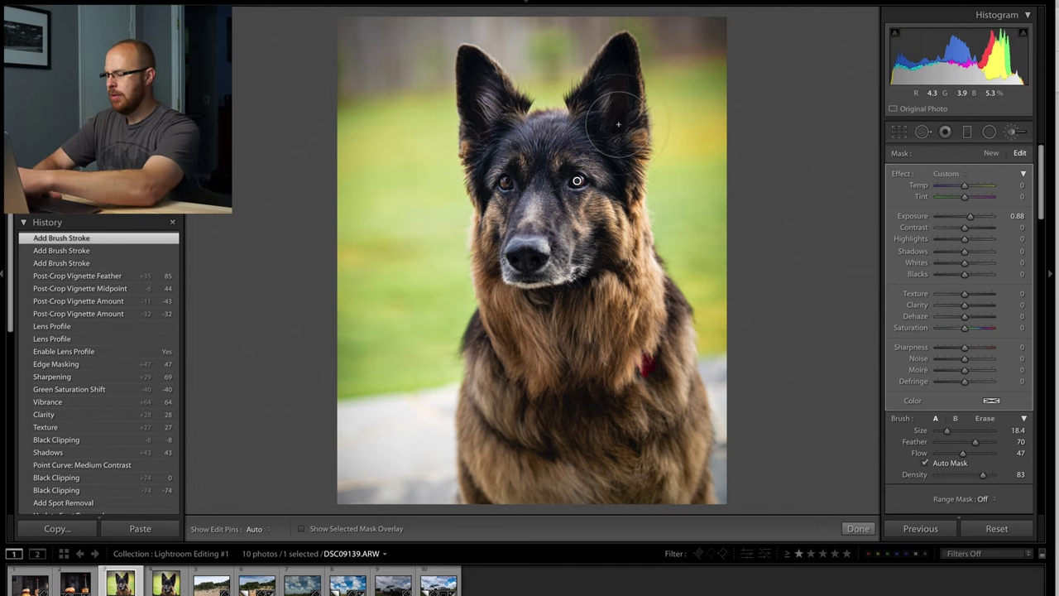
Step: Reduce the adjustment brush to size 10.0 and brighten the fur near the dog's left-hand ear and along its face
key(bracketleft)
key(bracketleft)
key(bracketleft)
key(bracketleft)
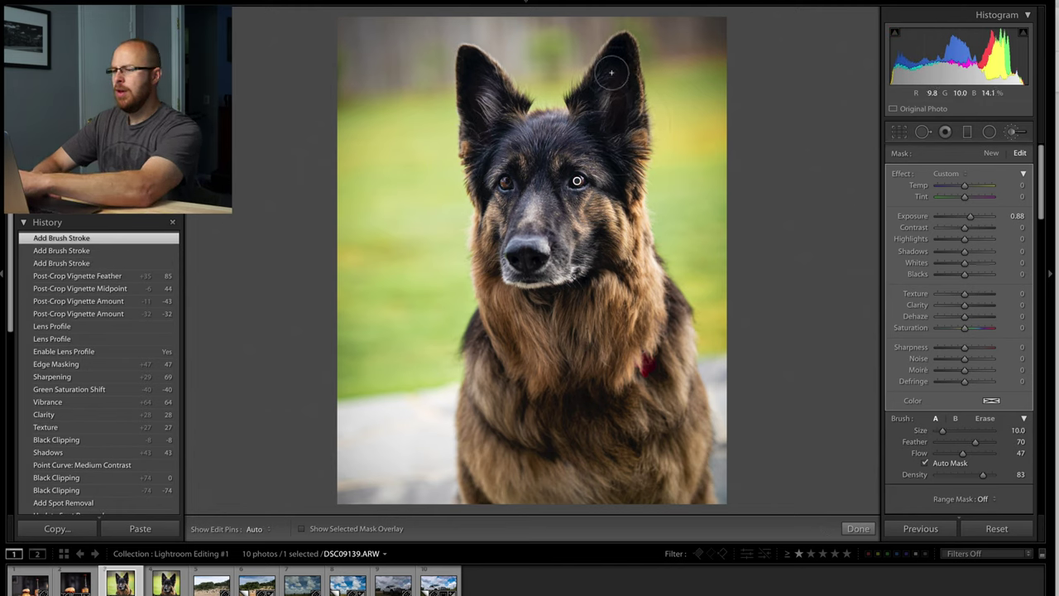
click(495, 128)
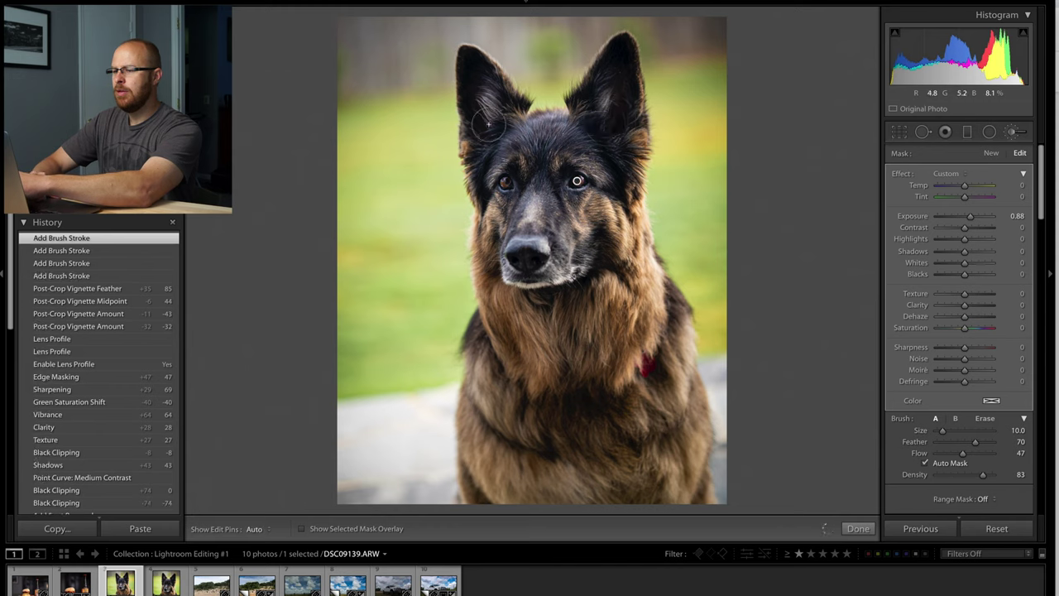
key(h)
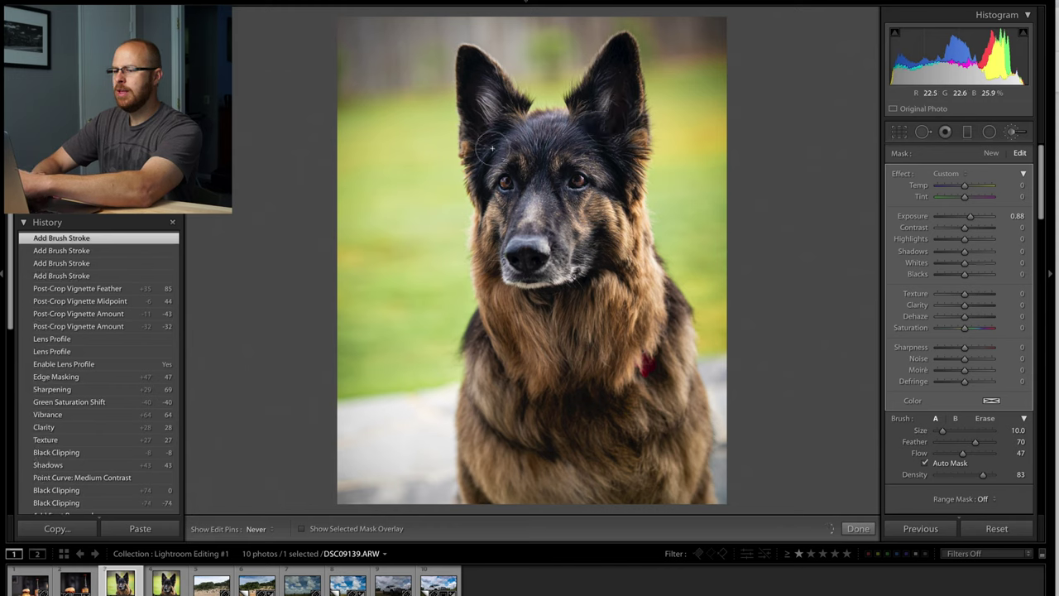
drag(529, 188, 559, 217)
key(h)
Step: Paint the 0.88 exposure brush over the dog's chest and down across the fur of its lower body
mouse_move(616, 268)
mouse_down()
mouse_move(594, 365)
mouse_move(550, 366)
mouse_up()
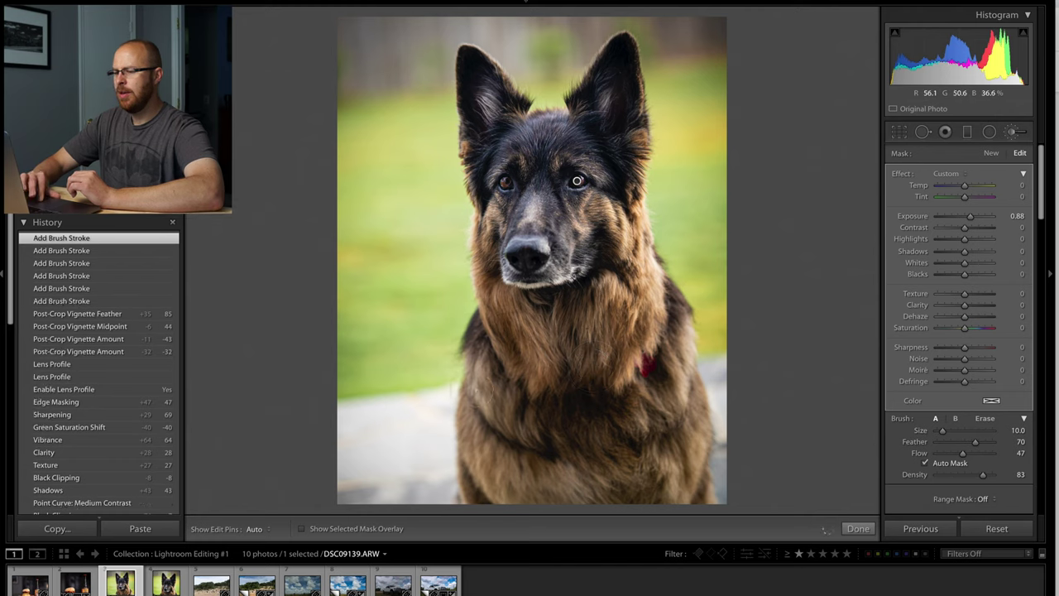
drag(630, 428, 616, 435)
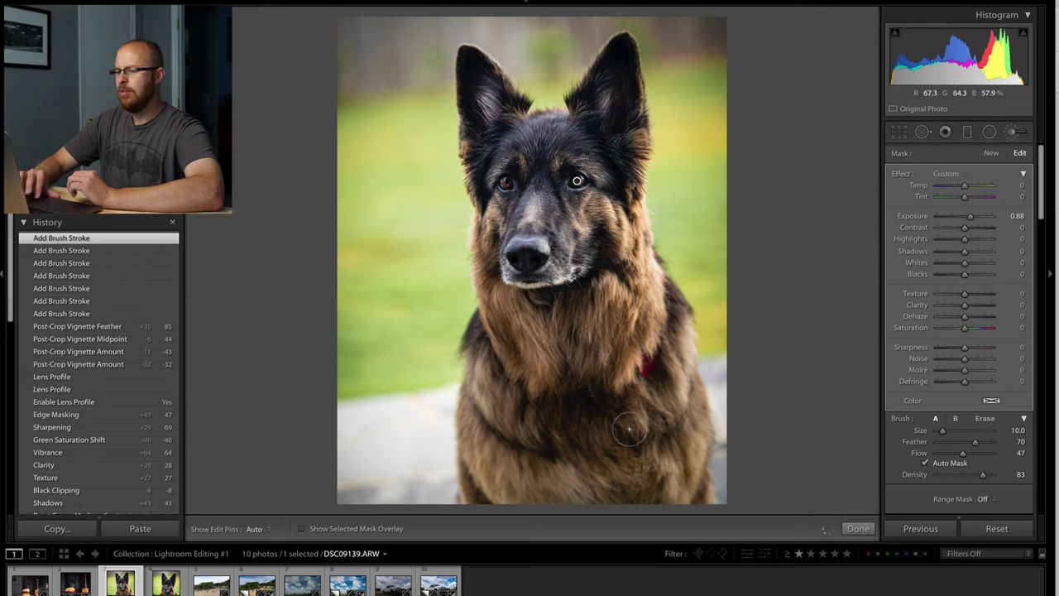
drag(479, 438, 548, 475)
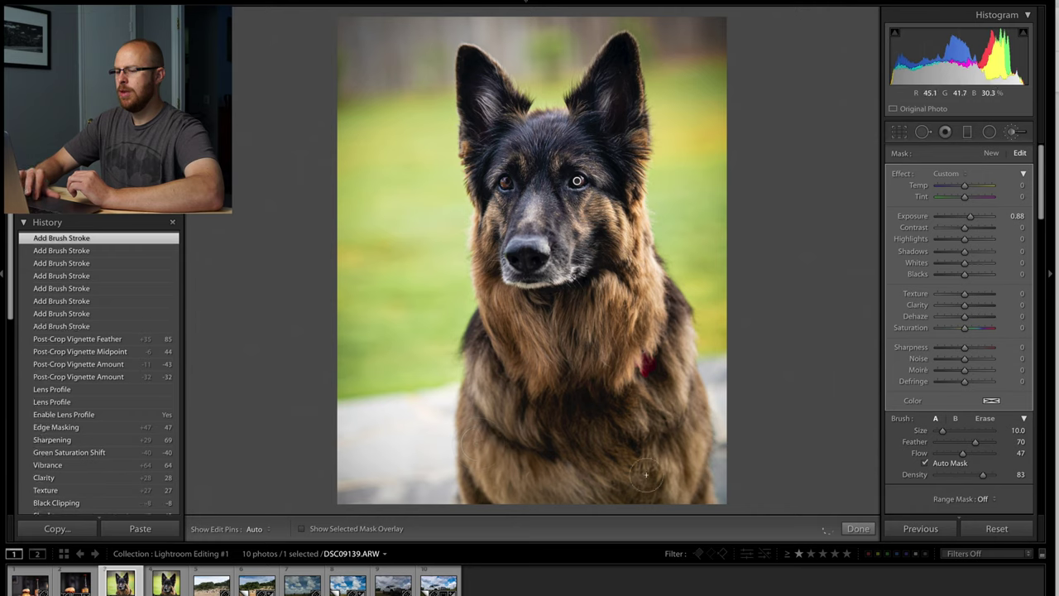
drag(670, 473, 697, 506)
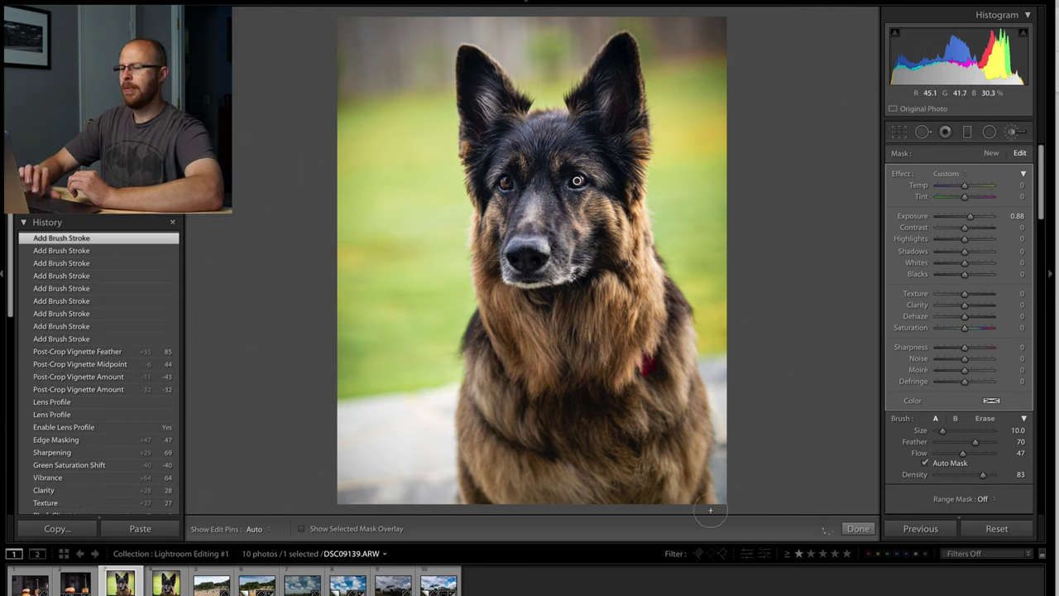
key(h)
key(h)
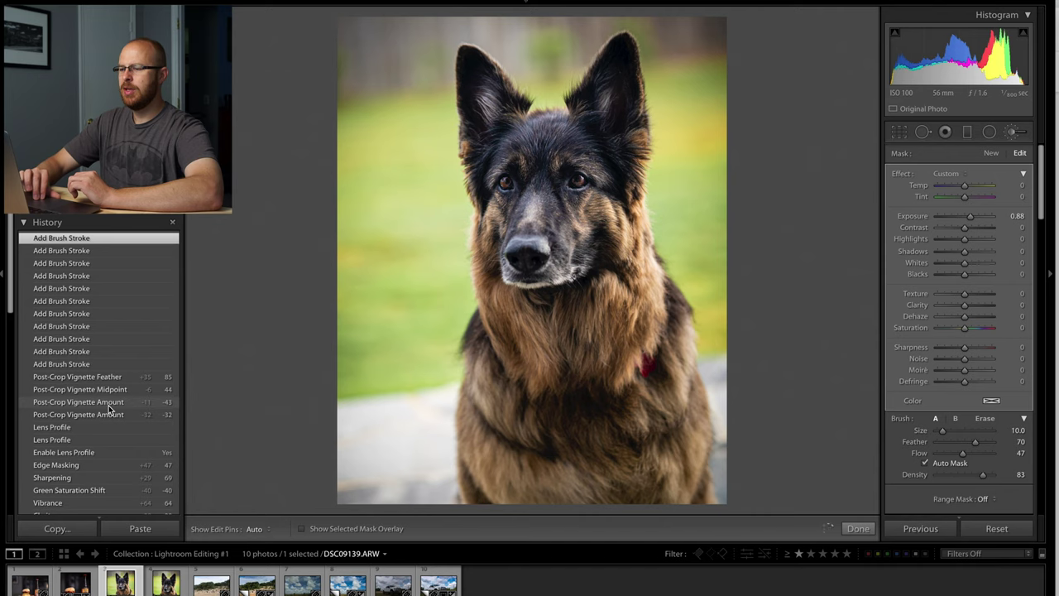
Step: Compare the originally imported dog photo with the latest brush edit through the edit history, and close the adjustment brush
scroll(108, 409, down, 3)
scroll(109, 408, down, 10)
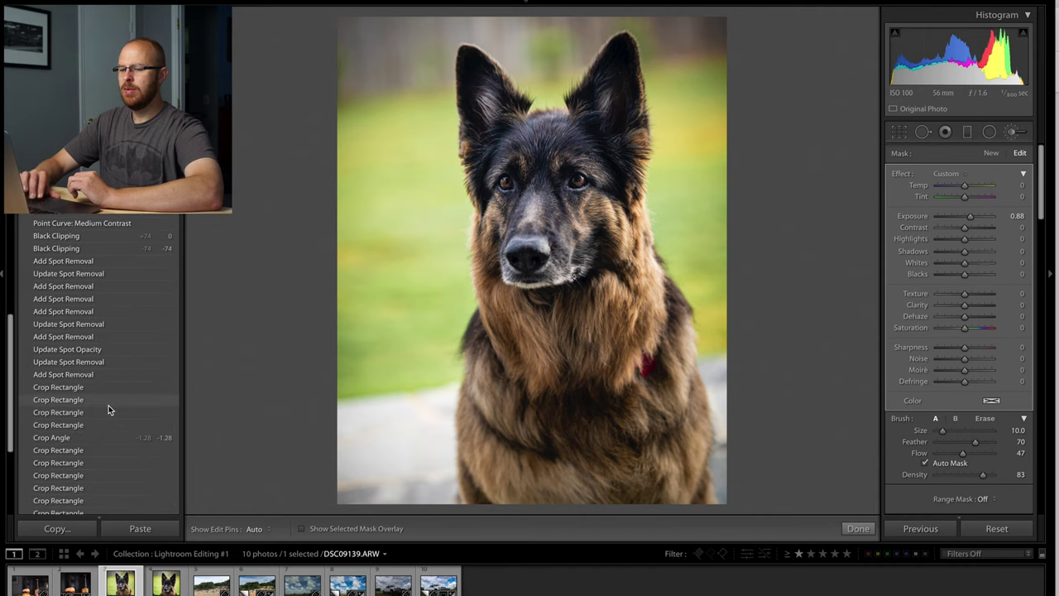
click(101, 404)
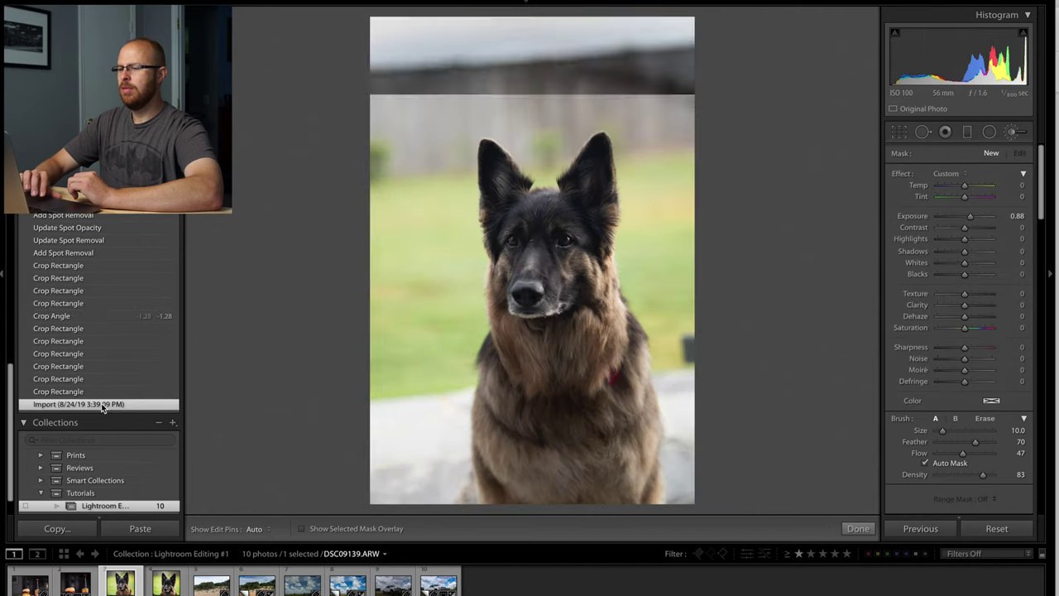
scroll(101, 326, up, 15)
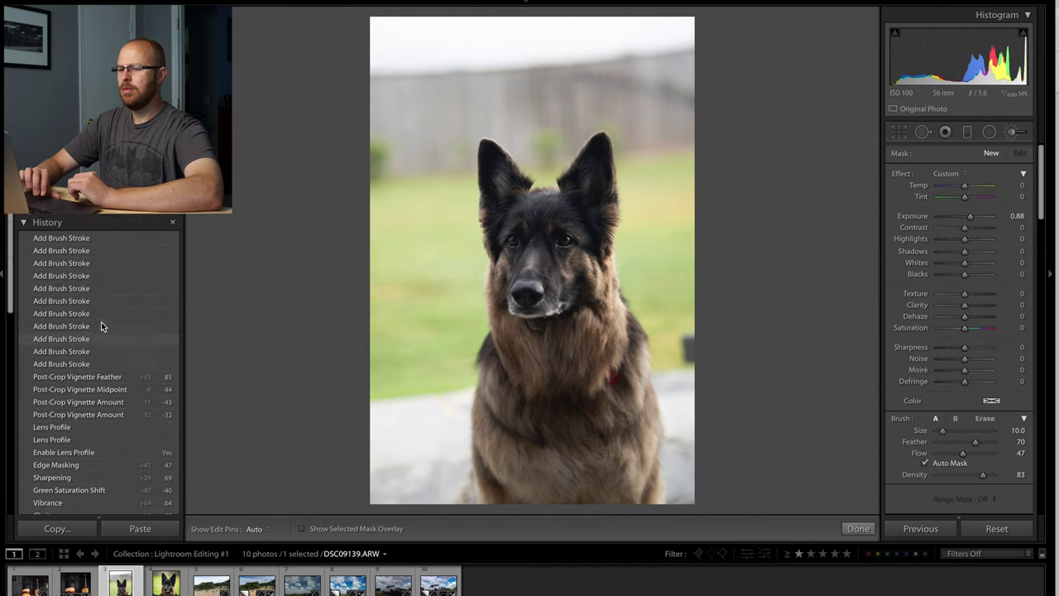
click(87, 239)
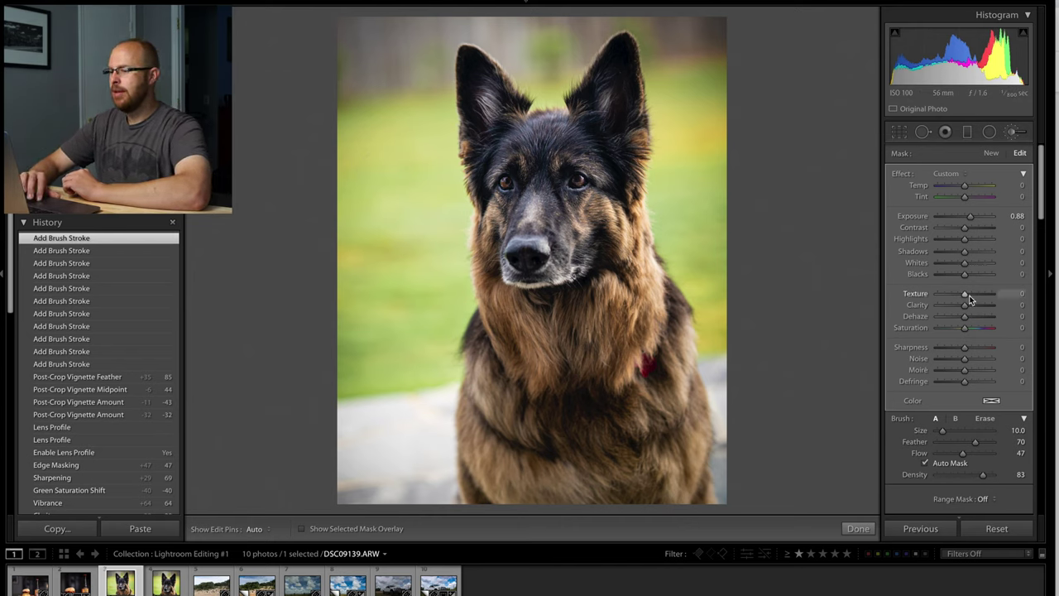
scroll(985, 346, down, 3)
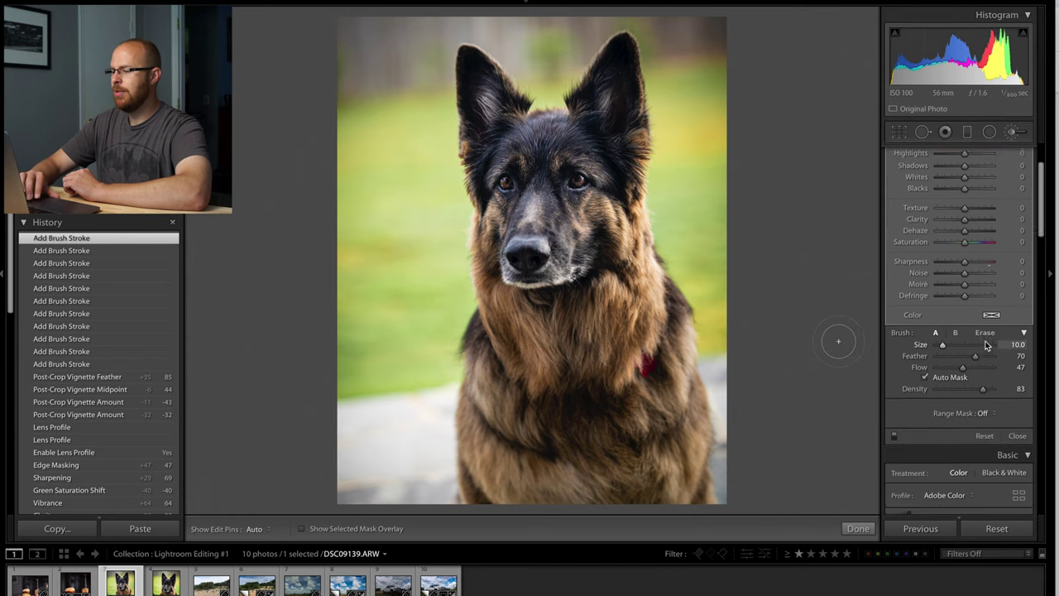
click(1017, 434)
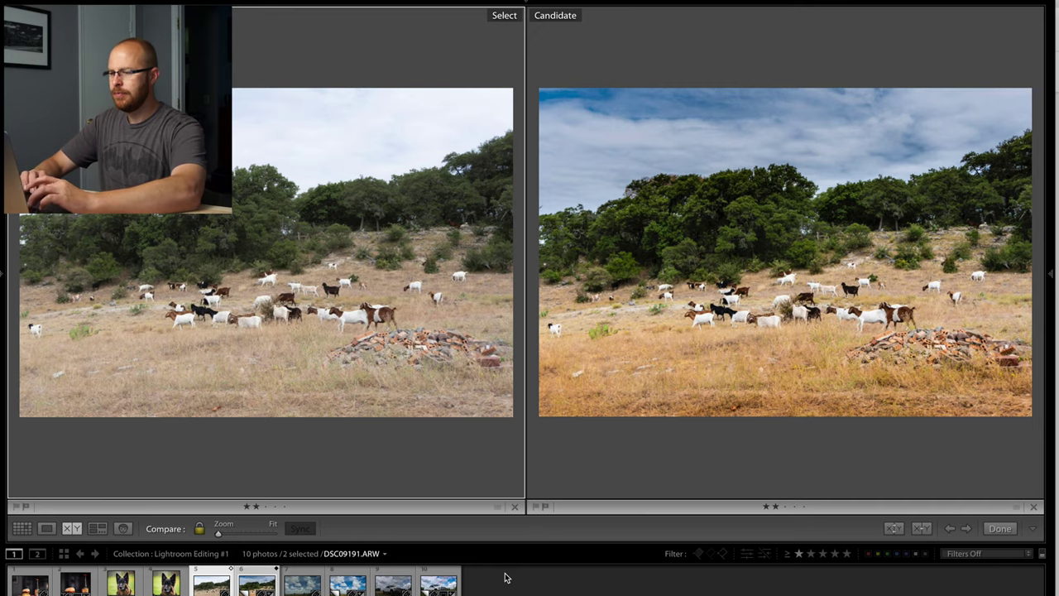
Step: Open the goat landscape DSC09191.ARW for developing and apply the Medium Contrast point curve
key(d)
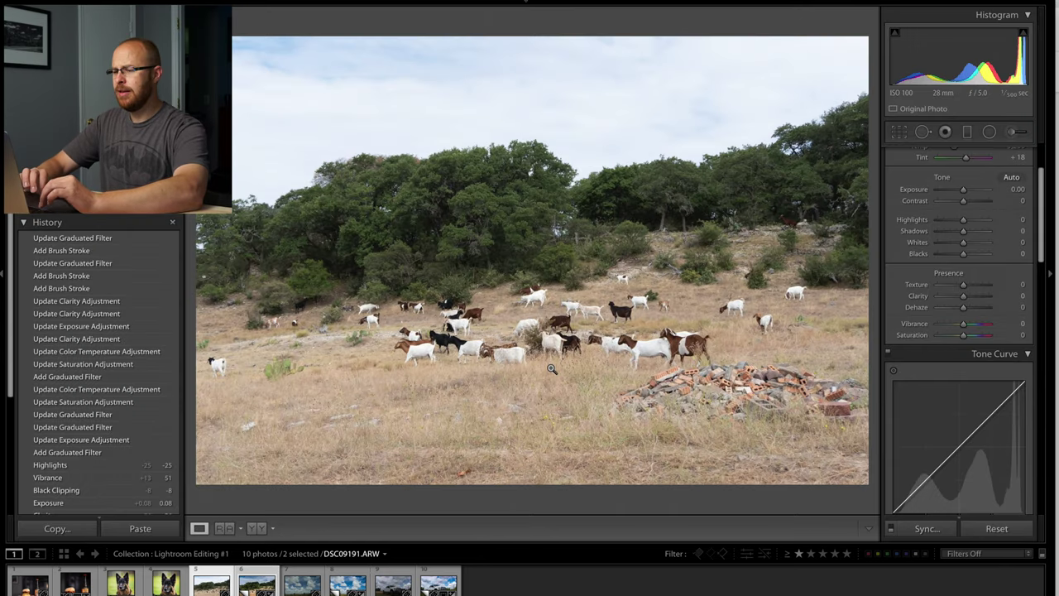
scroll(951, 430, down, 5)
scroll(951, 466, down, 5)
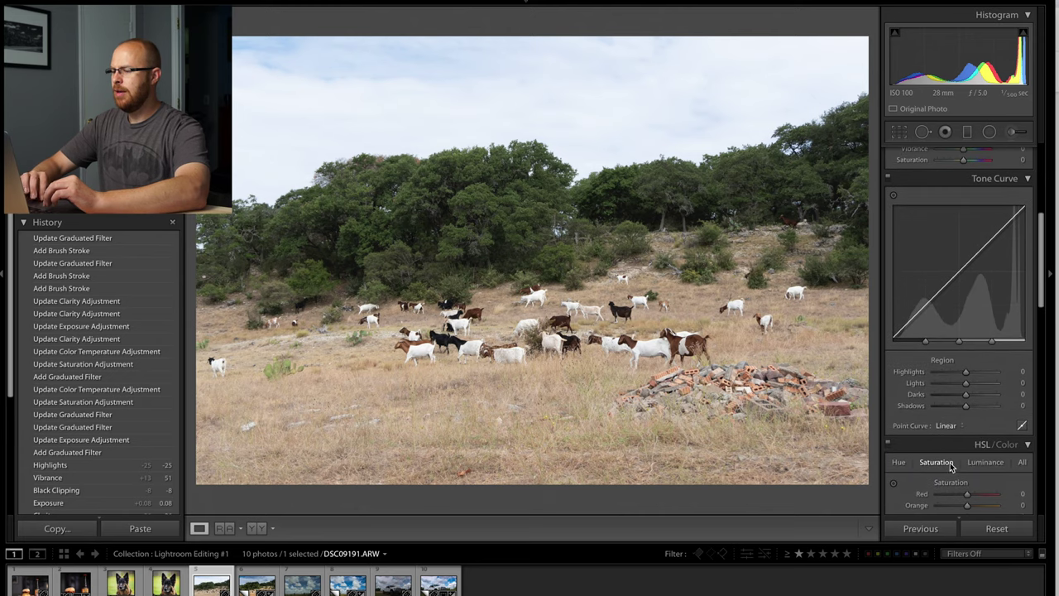
click(953, 425)
click(960, 433)
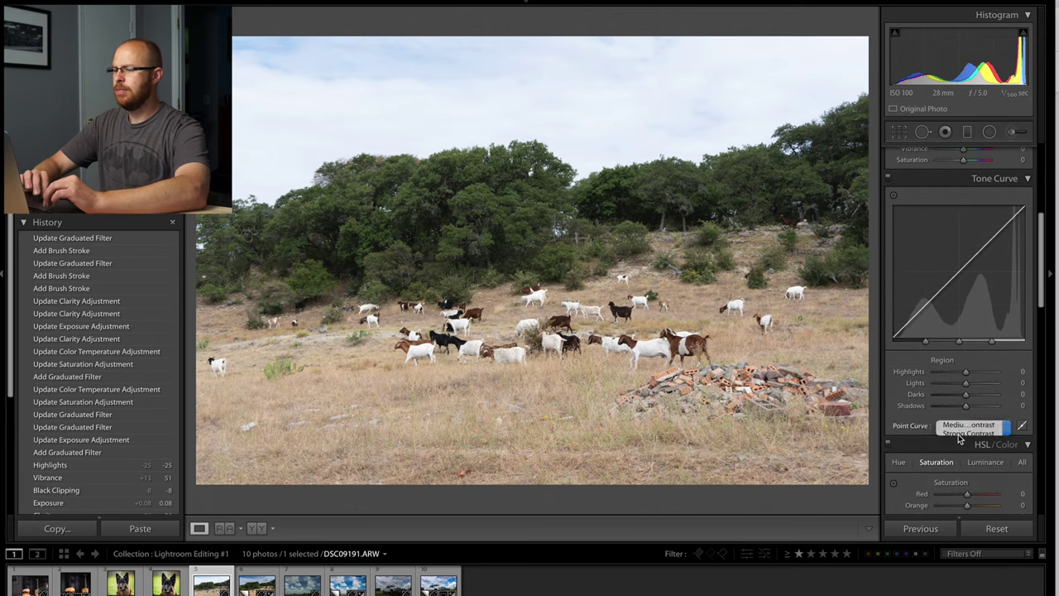
Step: Adjust the goat landscape's basic settings to Blacks -31, Highlights -62, Clarity +25, Texture +25 and Vibrance +40
scroll(958, 373, up, 7)
scroll(958, 373, up, 5)
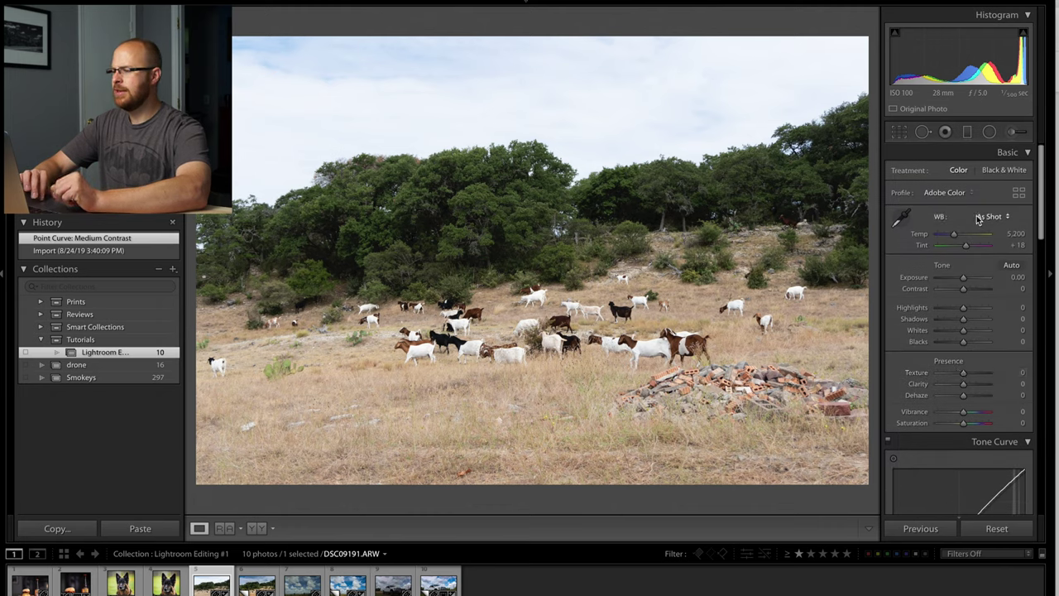
drag(963, 342, 956, 343)
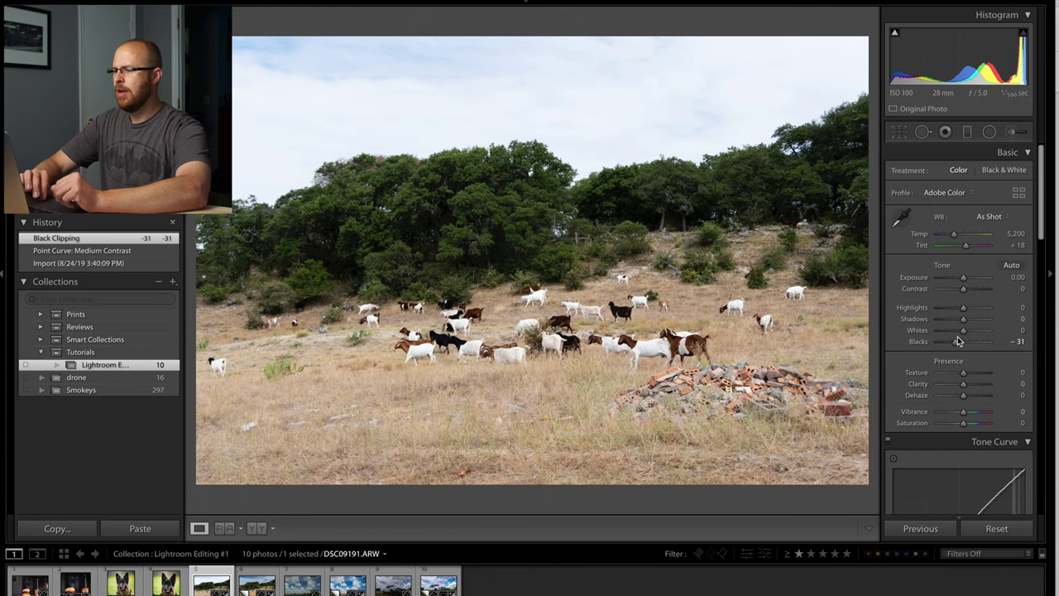
drag(963, 307, 947, 308)
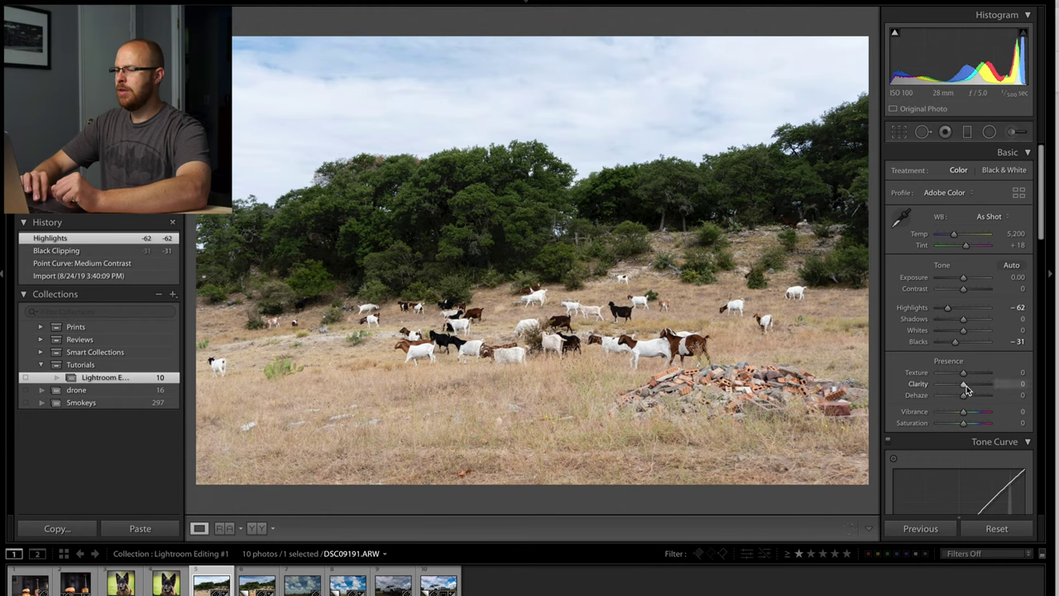
mouse_move(963, 384)
mouse_down()
mouse_move(973, 386)
mouse_move(969, 373)
mouse_up()
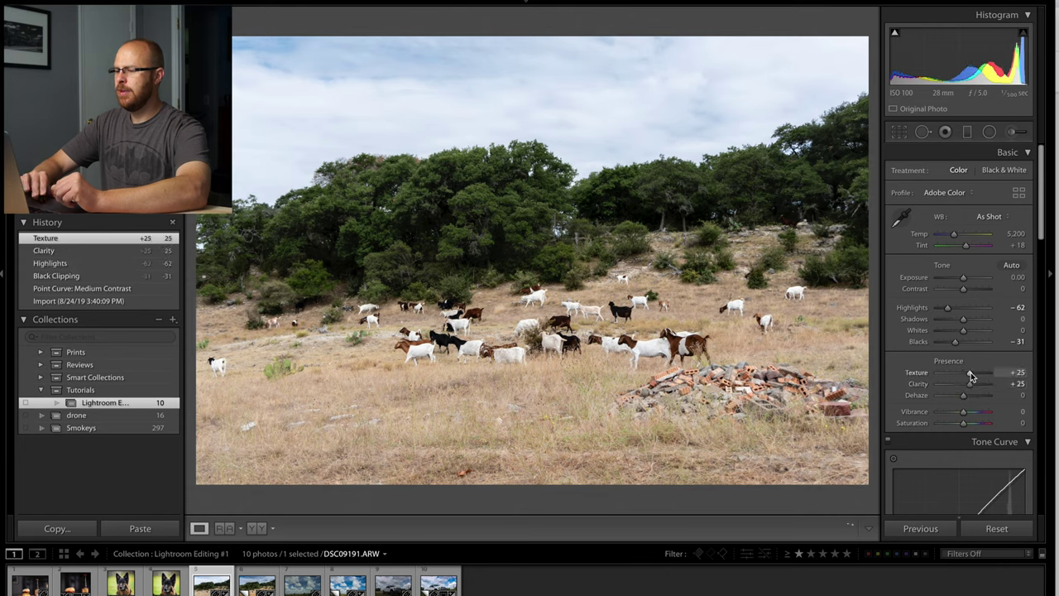
drag(963, 411, 973, 415)
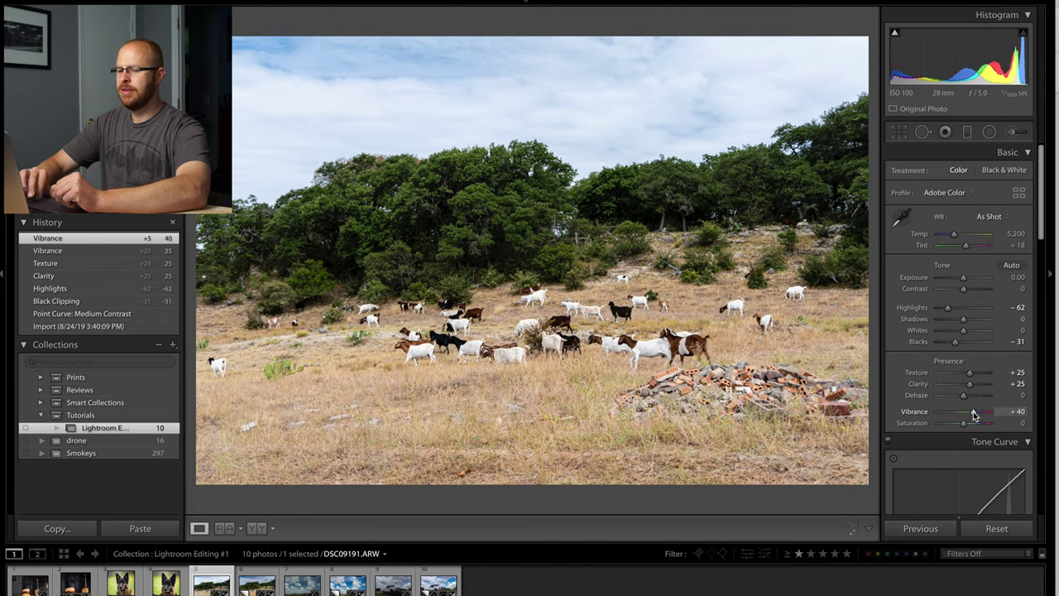
Step: Compare the current goat photo edit with the finished Copy 1 version and with its original import state
click(253, 585)
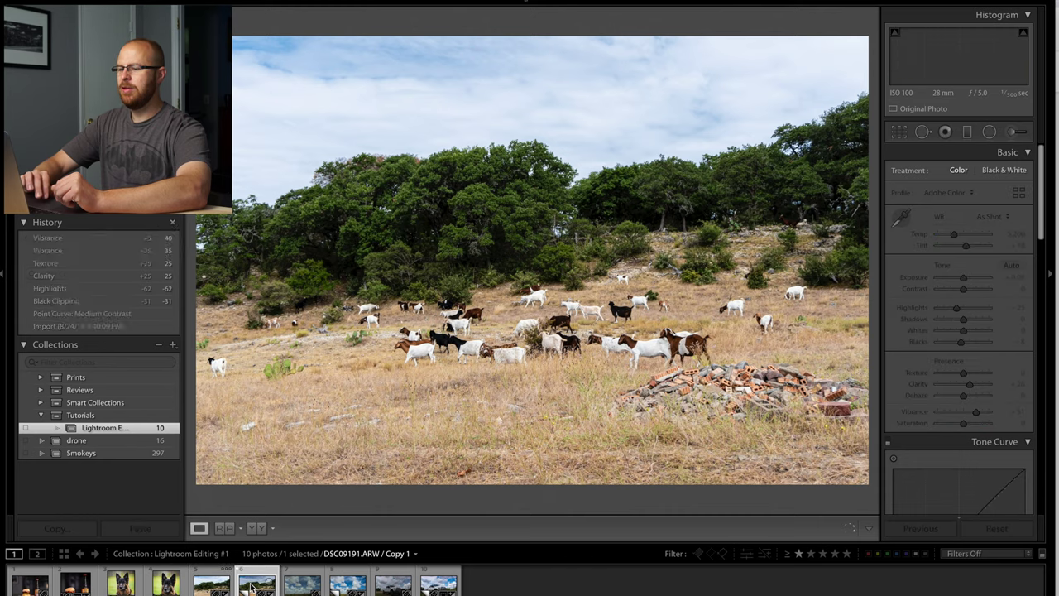
click(207, 586)
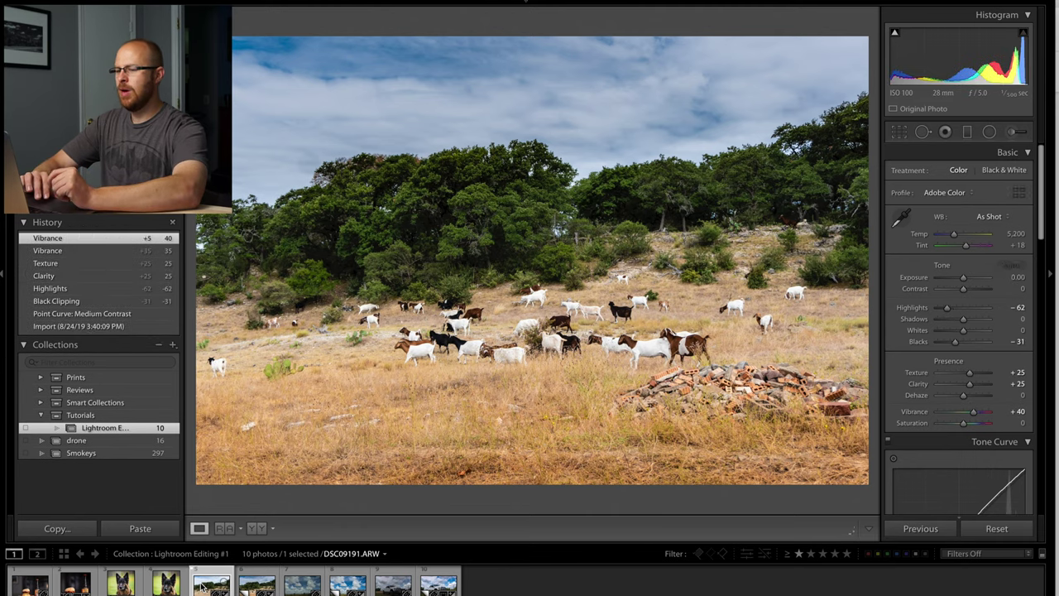
click(98, 327)
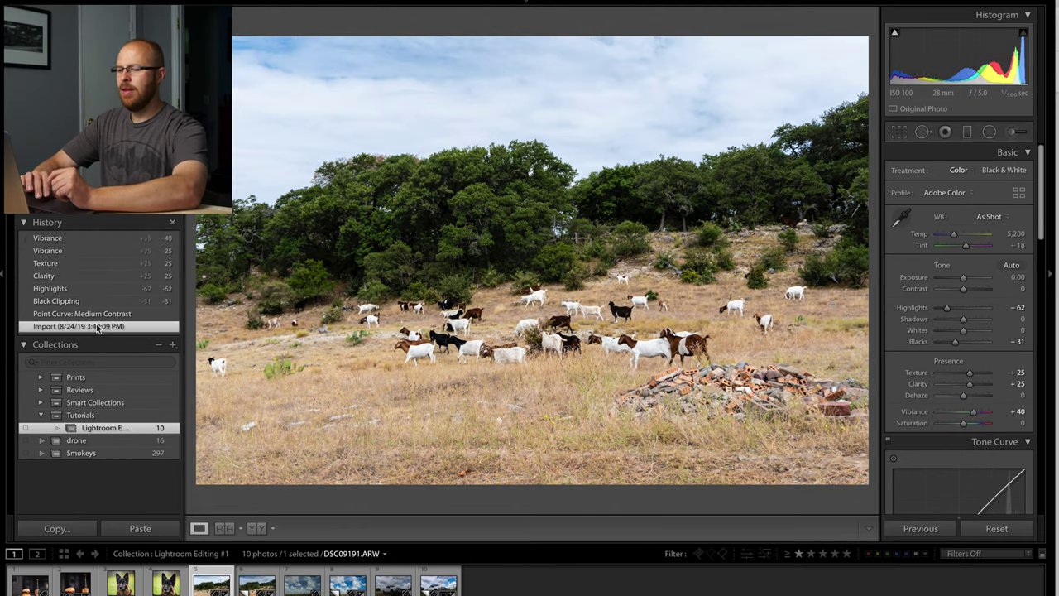
click(74, 239)
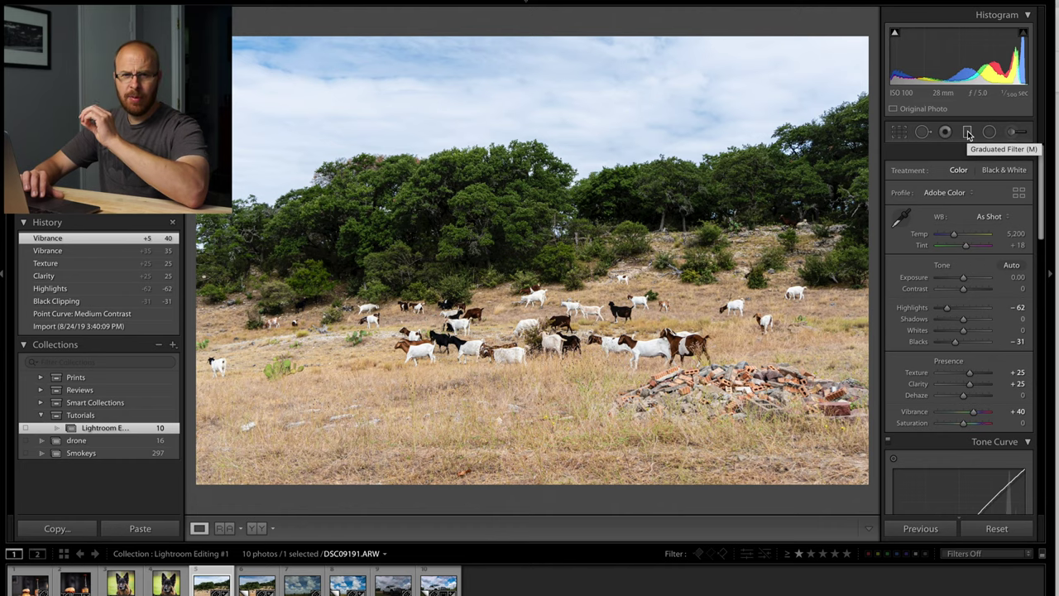
Step: Add a graduated filter with Exposure -0.77 and Clarity 27, drawn down from the sky across the tree line at a slight tilt
click(968, 133)
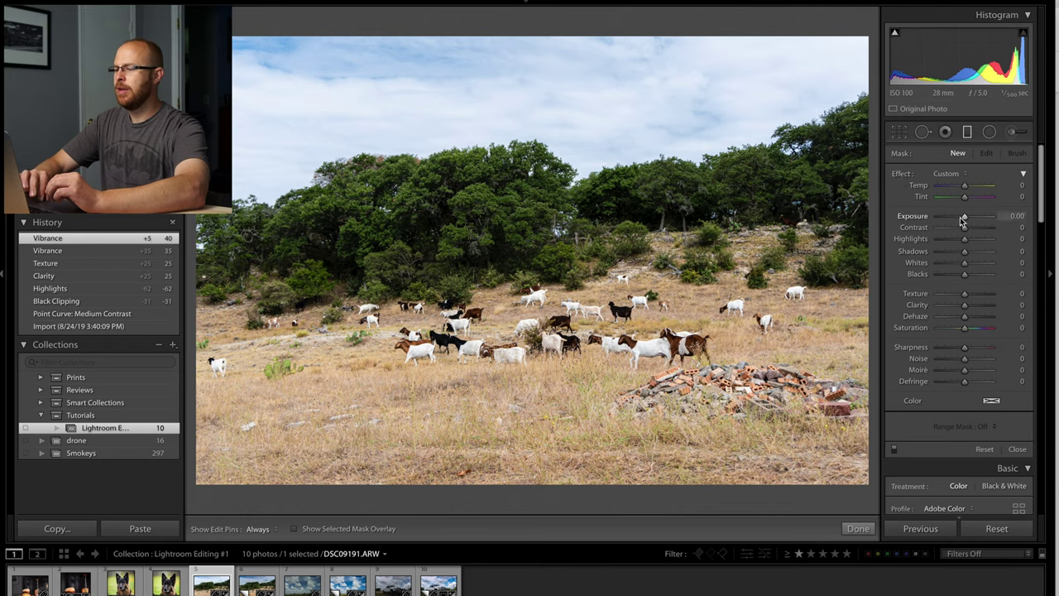
drag(965, 218, 960, 219)
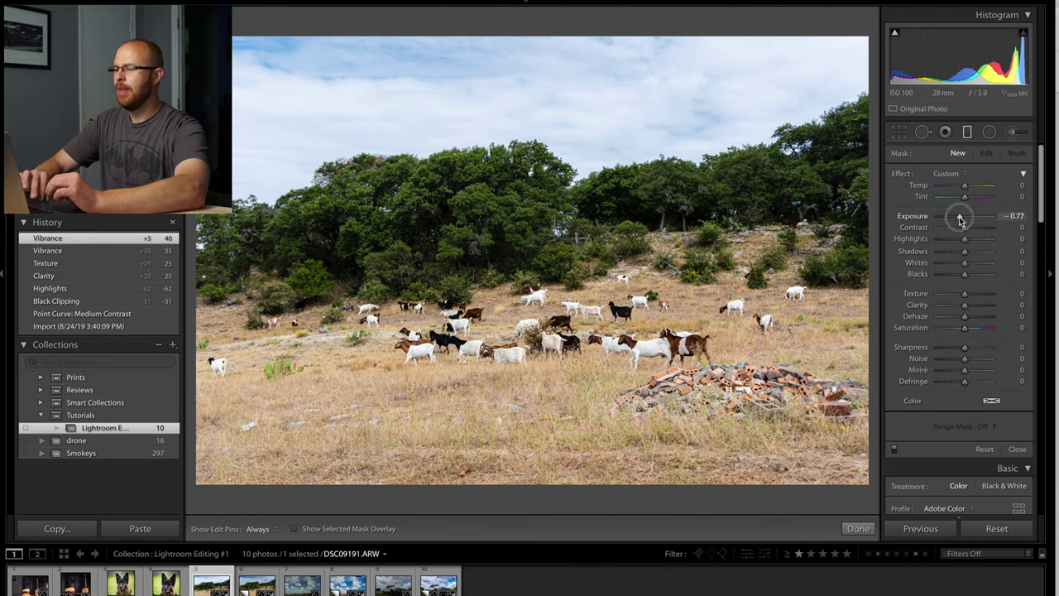
drag(960, 219, 961, 220)
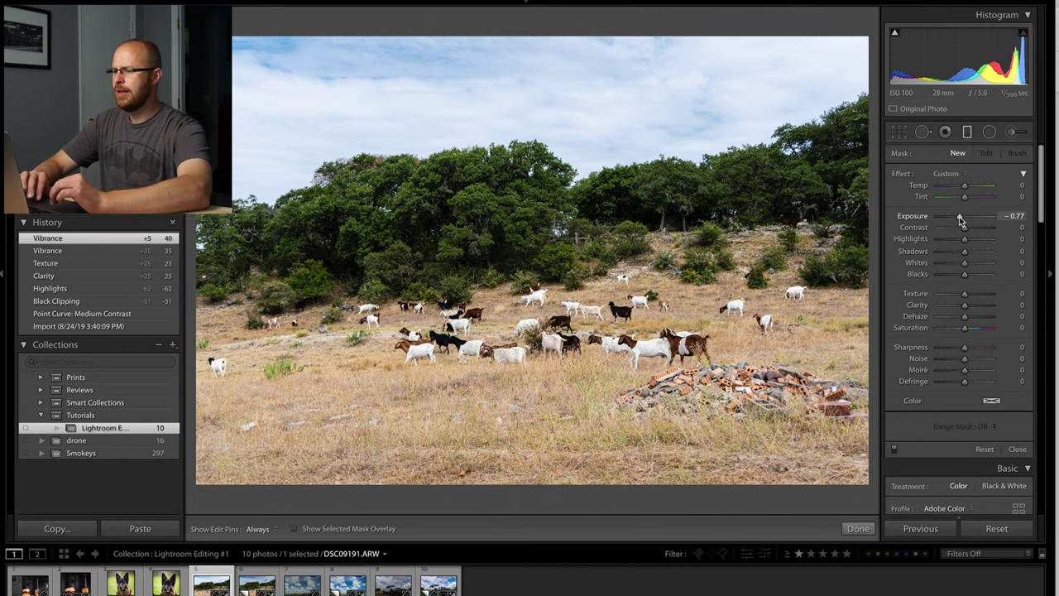
drag(964, 305, 972, 308)
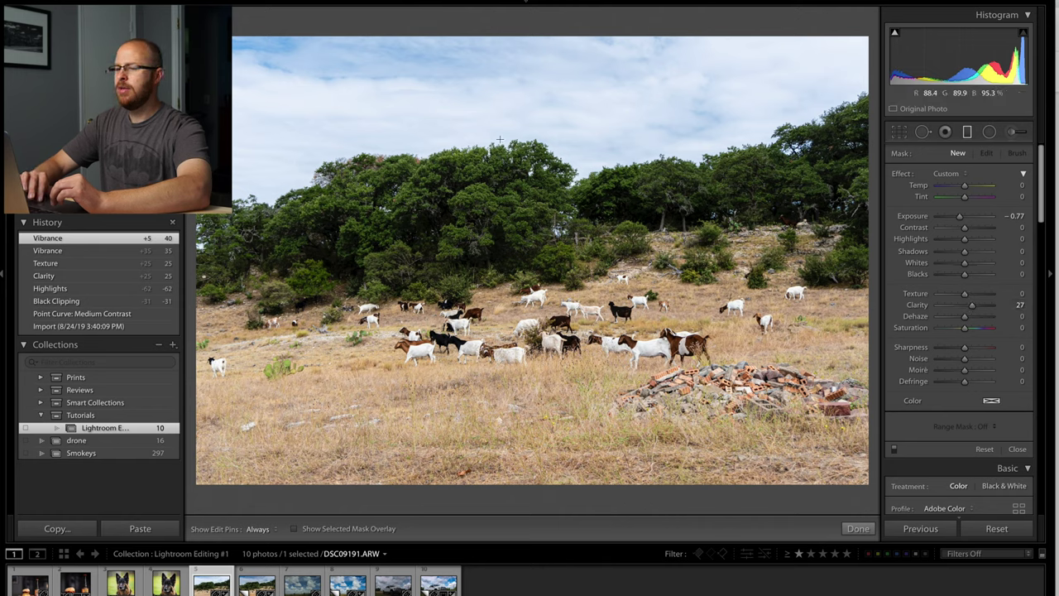
drag(489, 134, 498, 213)
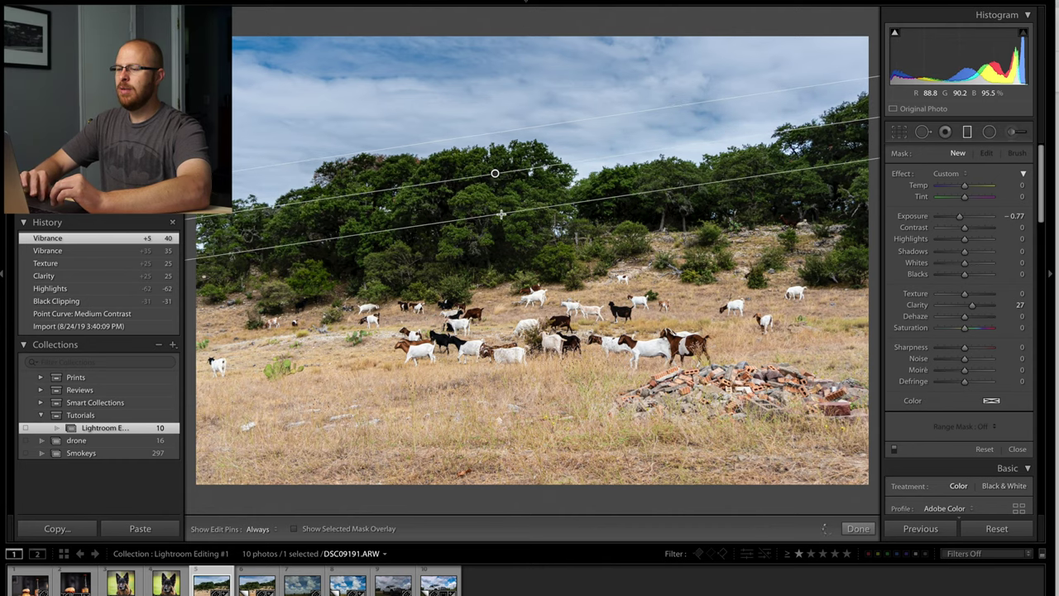
Step: Reposition and rotate the sky's graduated filter so its center line follows the slope of the treetops
drag(495, 175, 482, 141)
drag(492, 178, 480, 119)
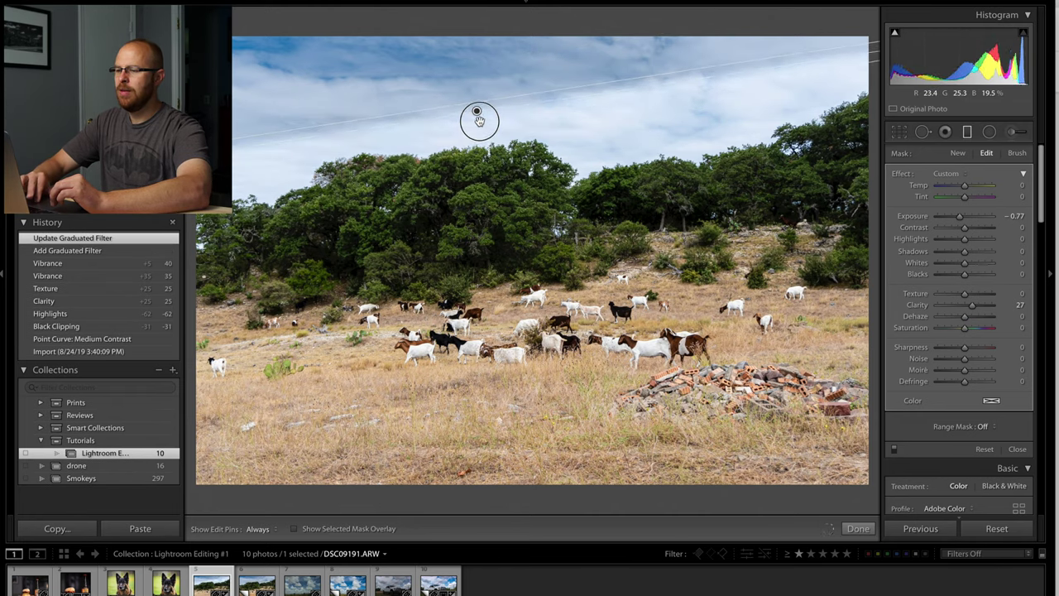
drag(477, 110, 500, 165)
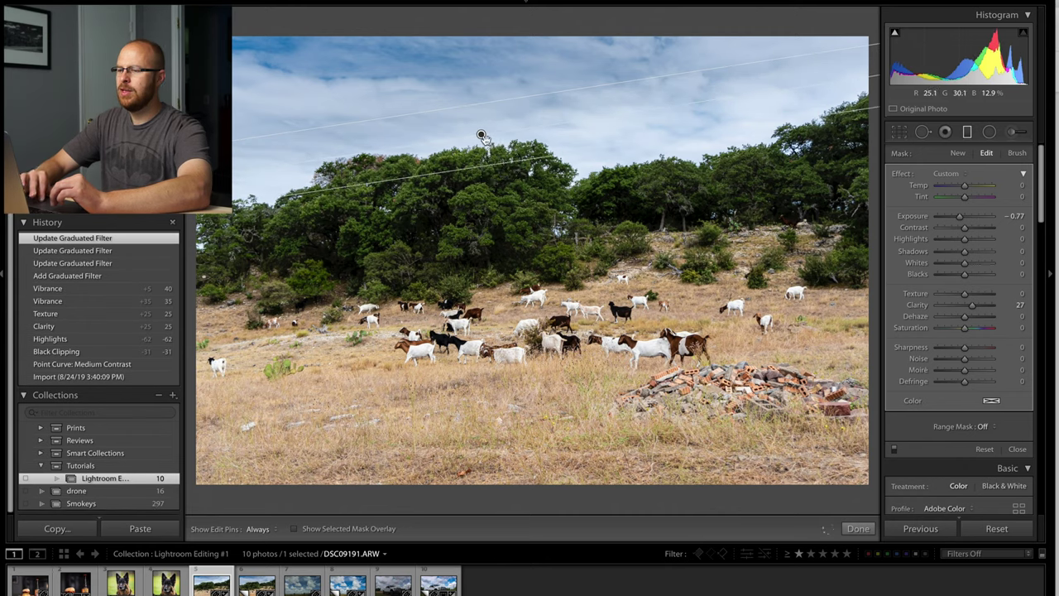
drag(482, 130, 494, 156)
mouse_move(630, 145)
mouse_down()
mouse_move(621, 125)
mouse_move(626, 141)
mouse_up()
drag(494, 156, 498, 157)
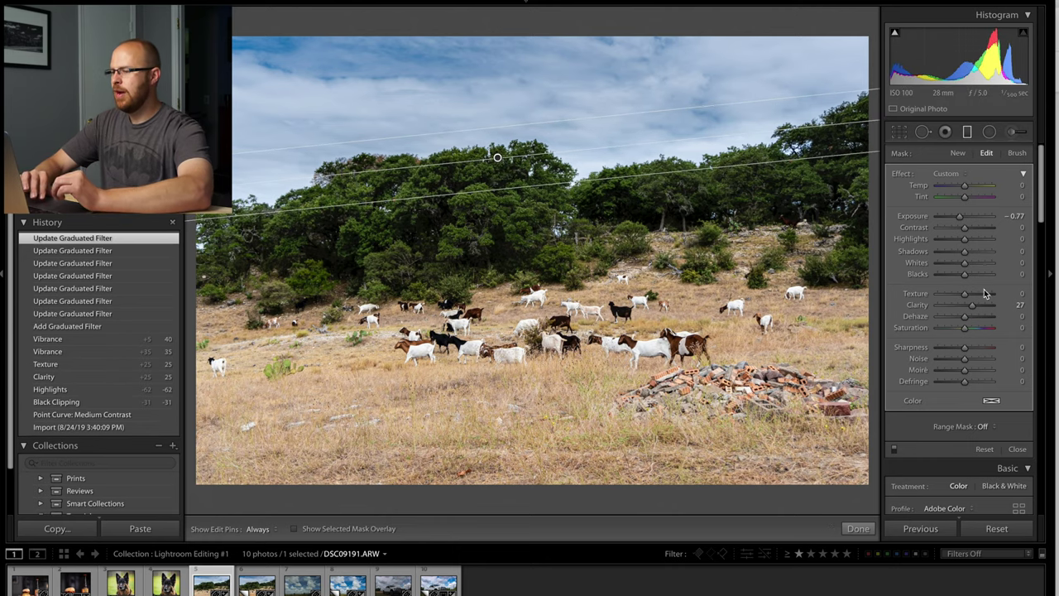
Step: Set the sky graduated filter's Saturation to 32, Highlights to 6 and Whites to 30
drag(966, 329, 979, 329)
drag(978, 328, 974, 330)
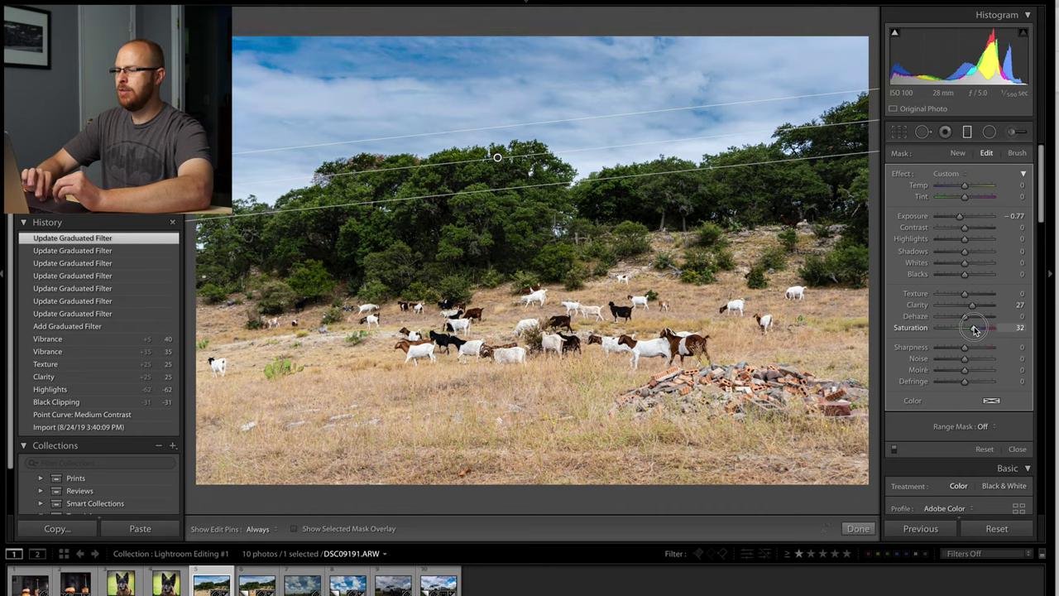
drag(975, 330, 975, 330)
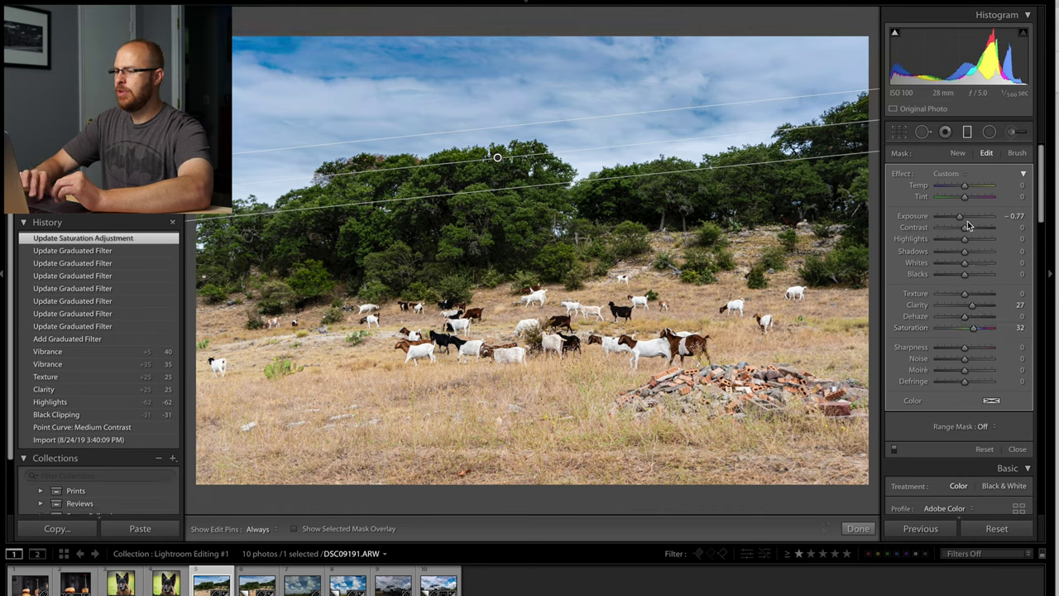
drag(965, 243, 974, 265)
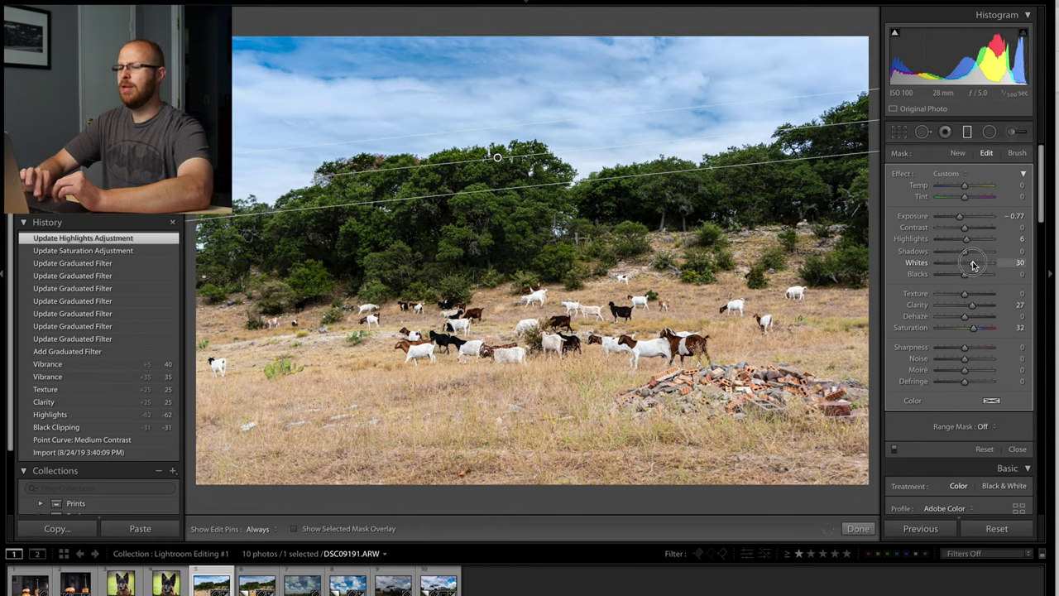
drag(972, 265, 973, 264)
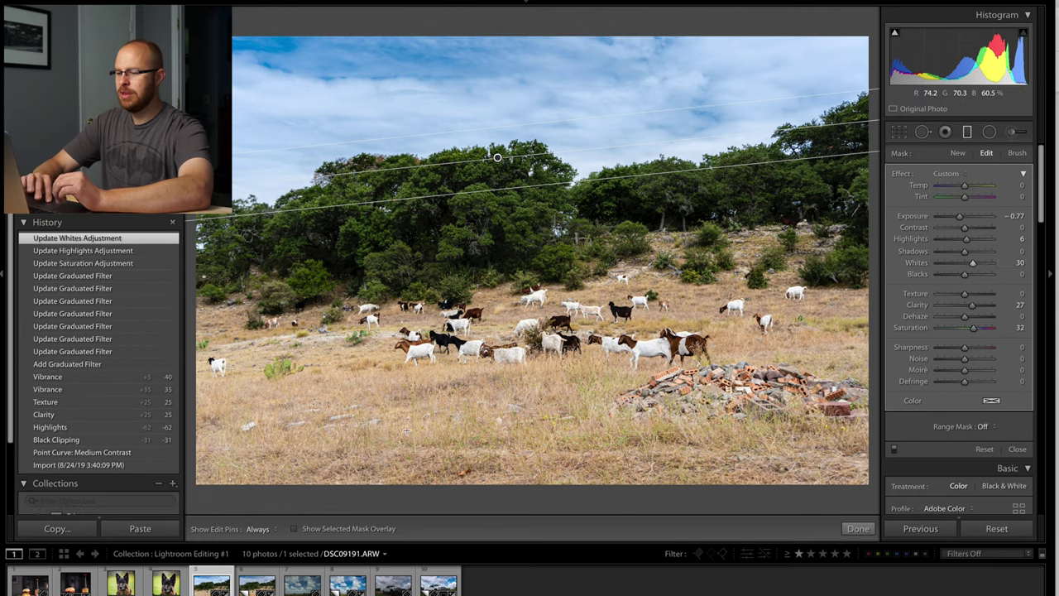
Step: Add a second graduated filter rising over the foreground grass with Saturation 27, and compare the finished goat edit with its import state
drag(515, 457, 513, 367)
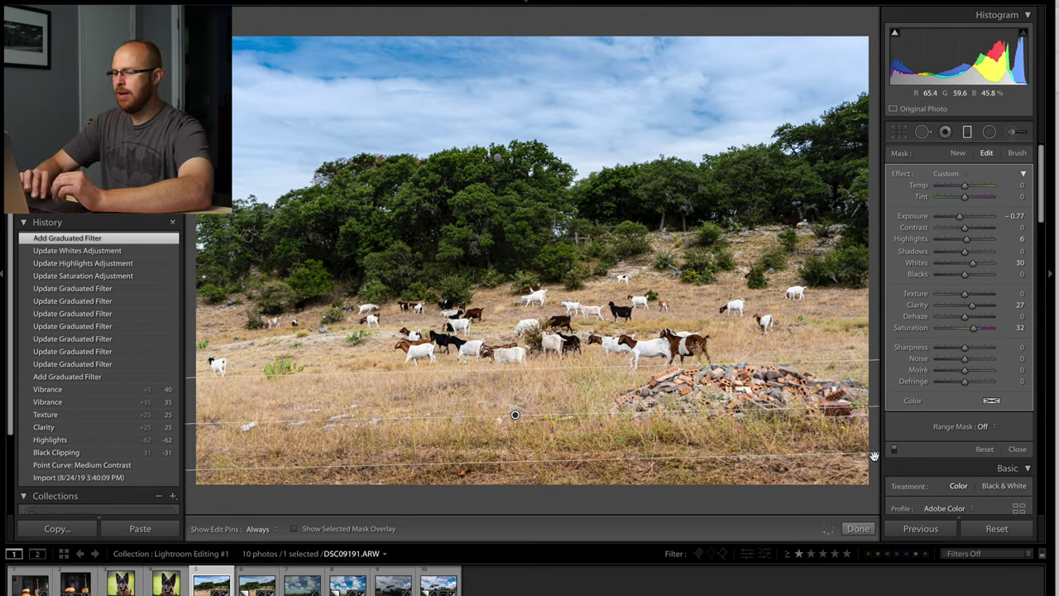
drag(972, 331, 970, 330)
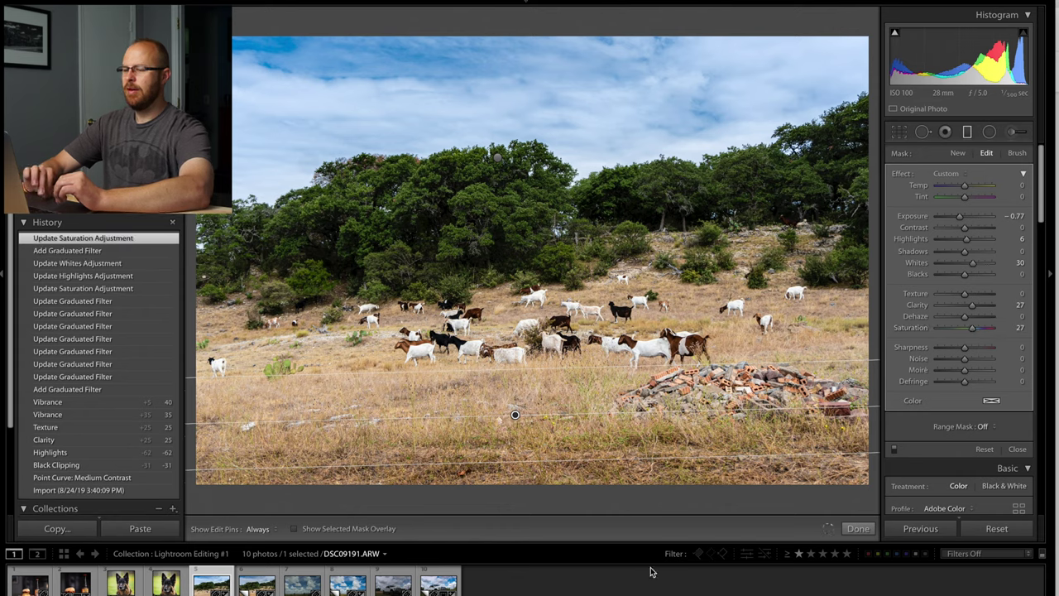
click(1017, 448)
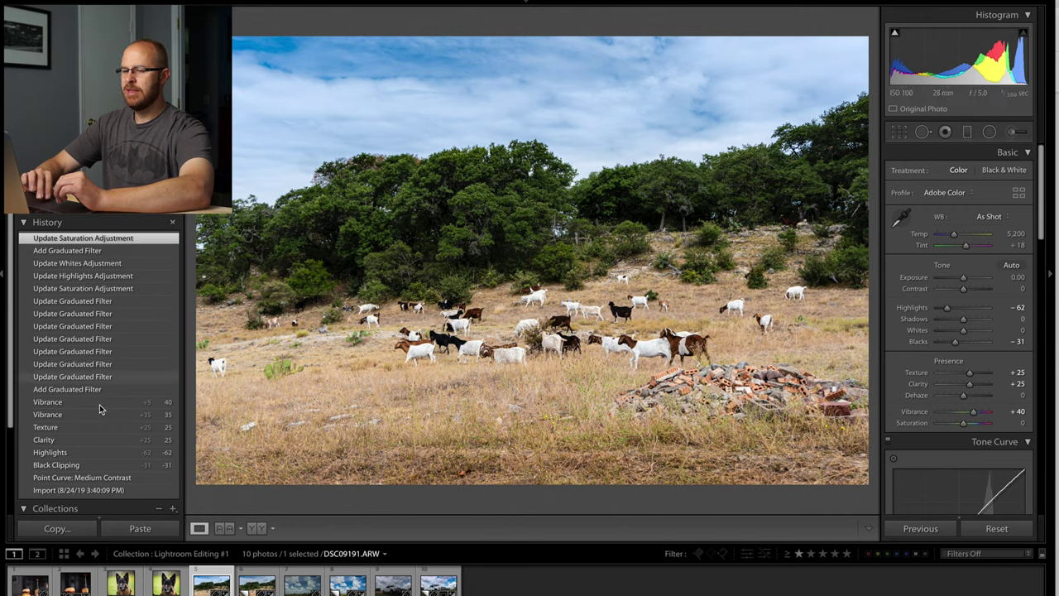
click(83, 490)
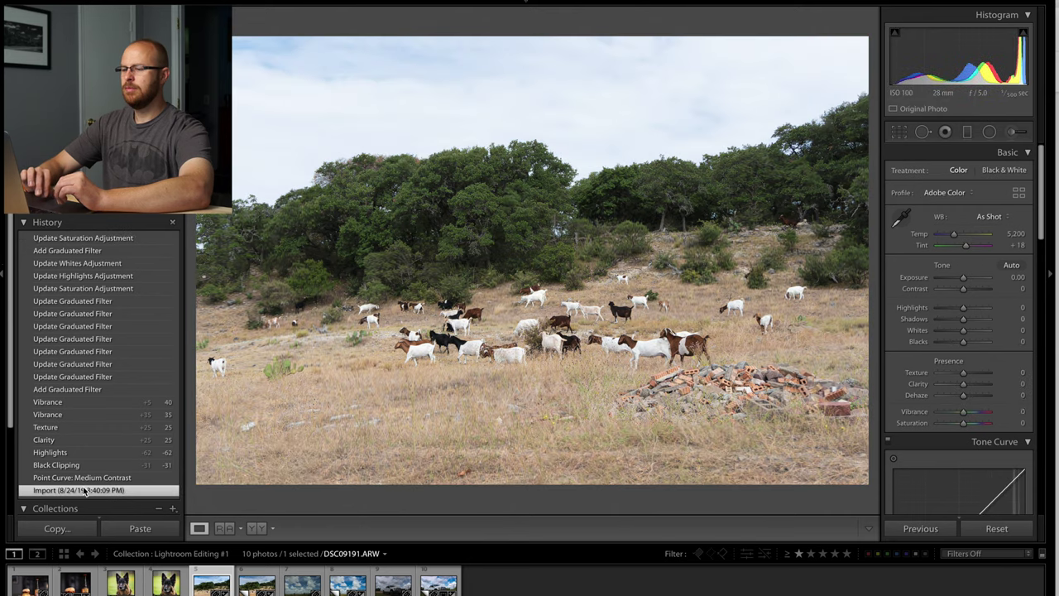
click(70, 238)
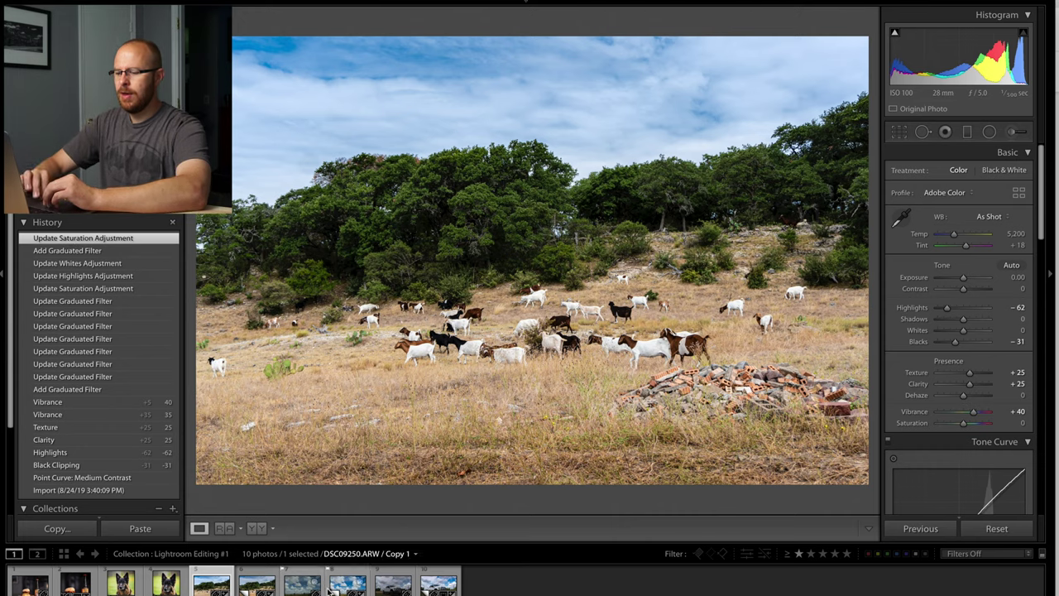
Step: Compare the unedited truck photo DSC09256.ARW side by side with its finished version
click(393, 584)
ctrl+click(439, 584)
key(c)
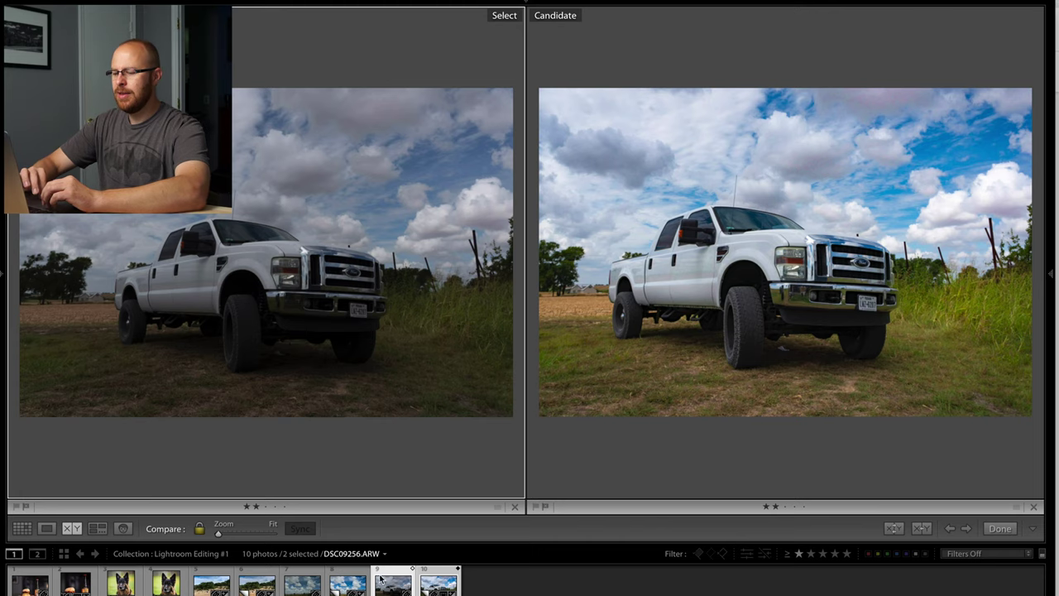
Step: Open the unedited truck photo for developing and set its Exposure to +0.60
key(d)
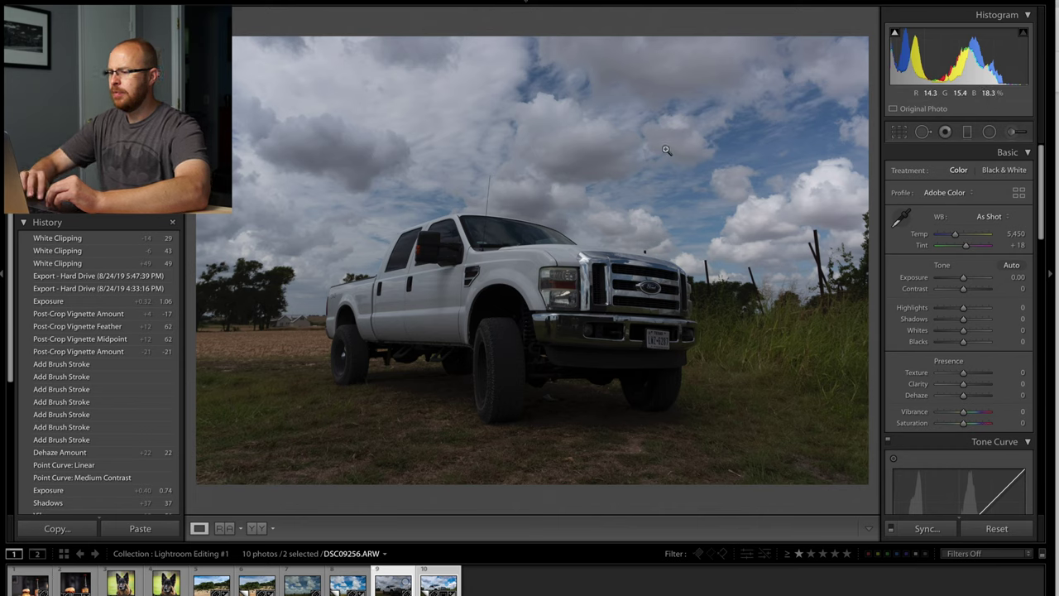
drag(959, 58, 985, 58)
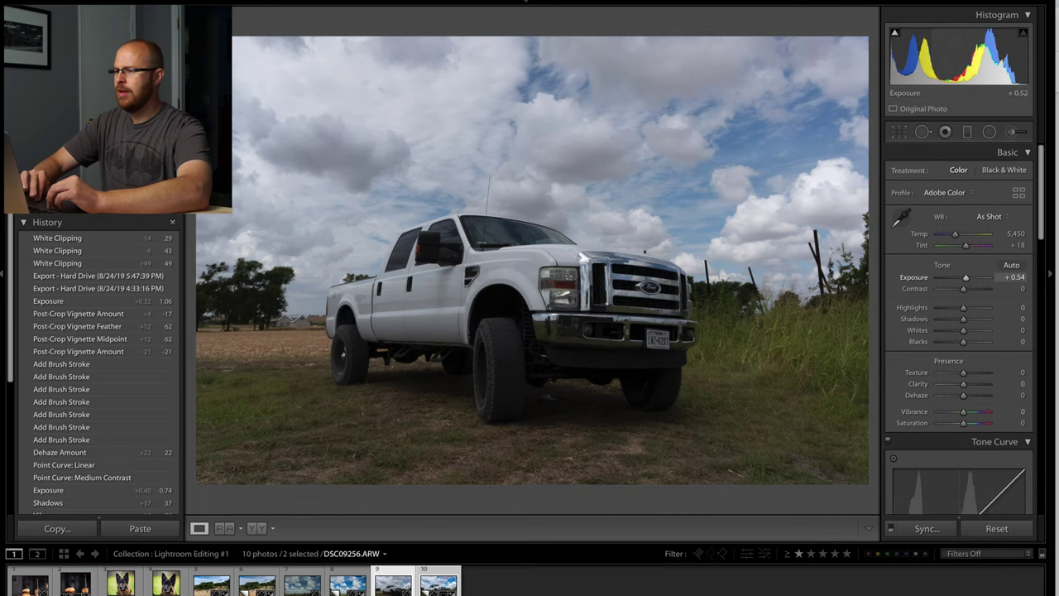
drag(943, 54, 952, 54)
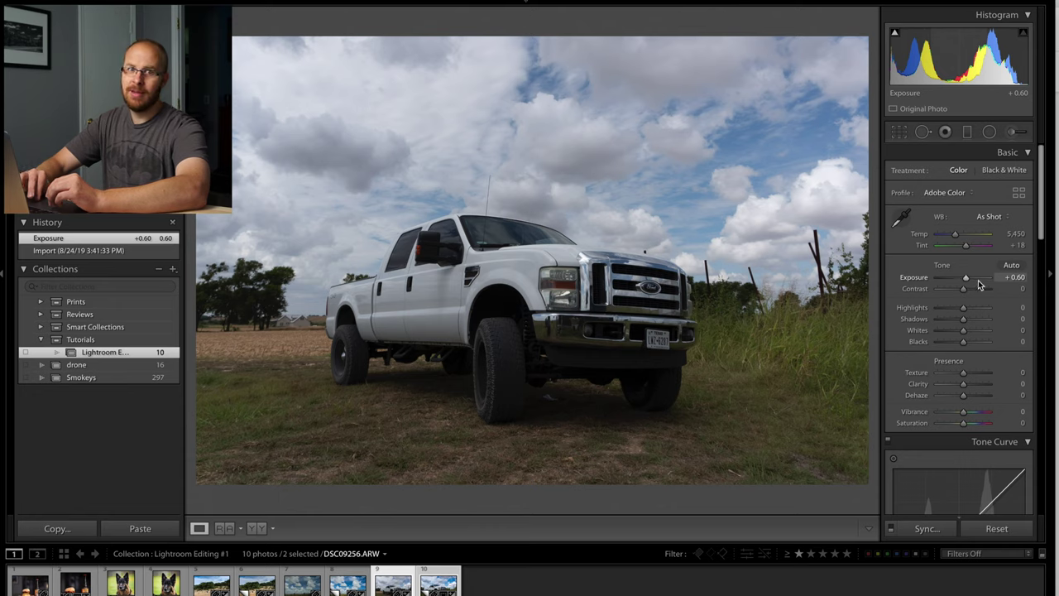
Step: Heal the small dark object above the truck's hood with a size 53, feather 80 spot, sampling from the clouds farther left along the hood
click(643, 251)
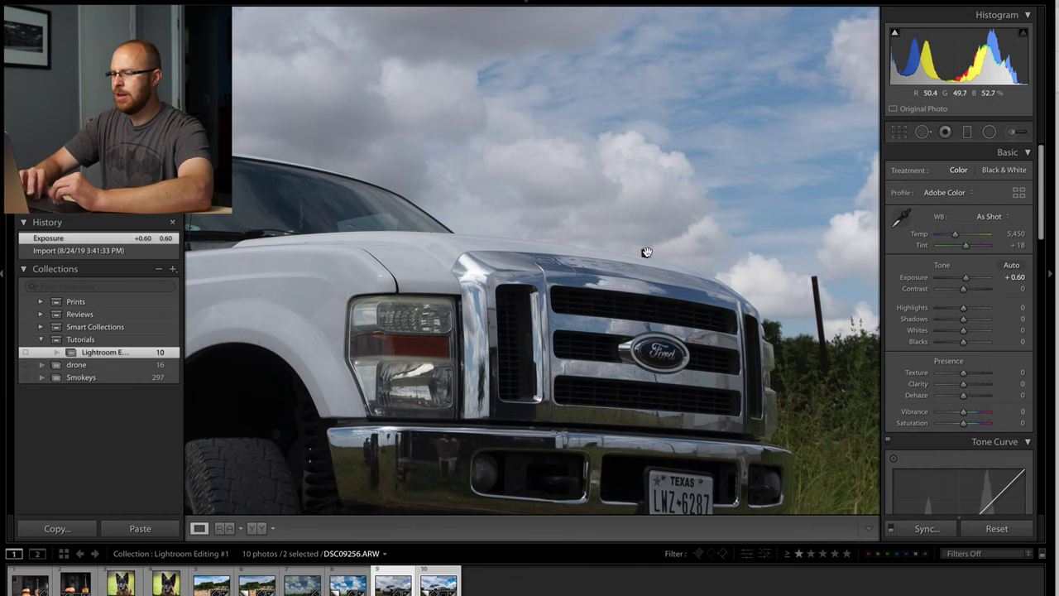
click(921, 132)
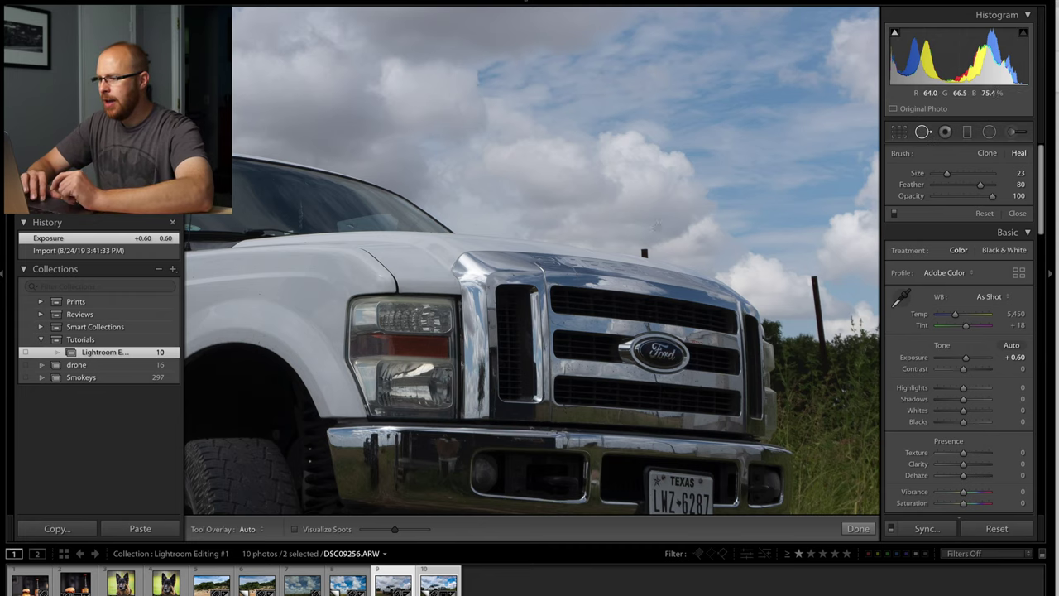
scroll(643, 252, up, 5)
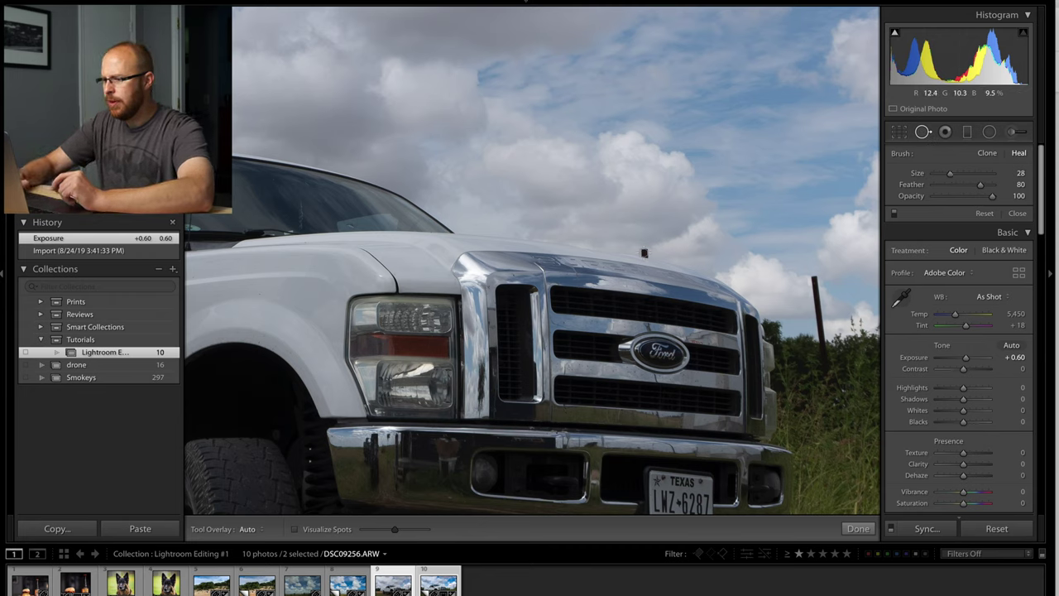
scroll(644, 252, up, 1)
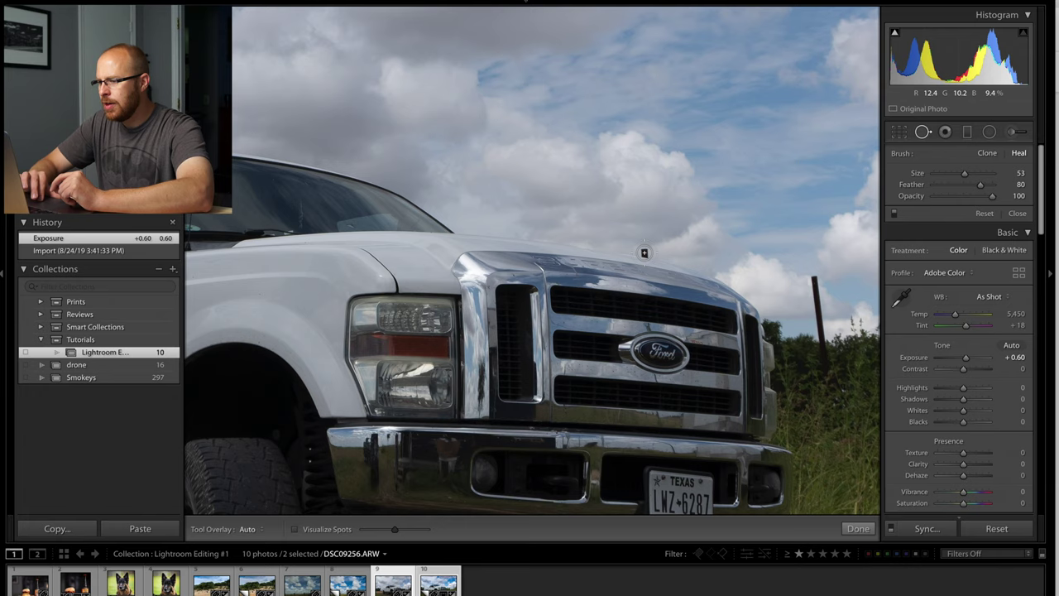
click(644, 252)
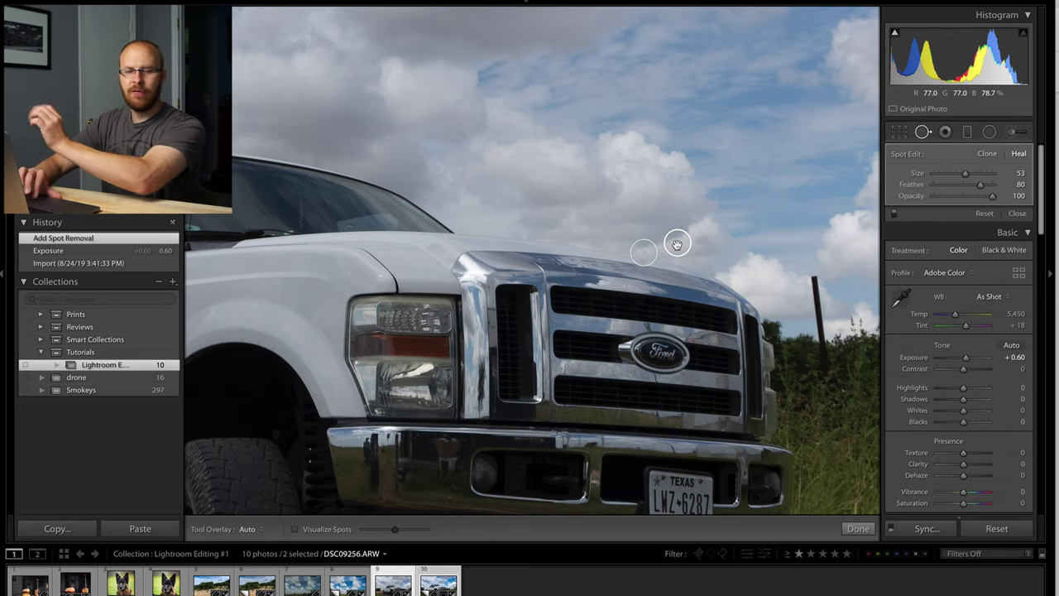
mouse_move(677, 244)
mouse_down()
mouse_move(605, 235)
mouse_move(593, 252)
mouse_move(537, 237)
mouse_up()
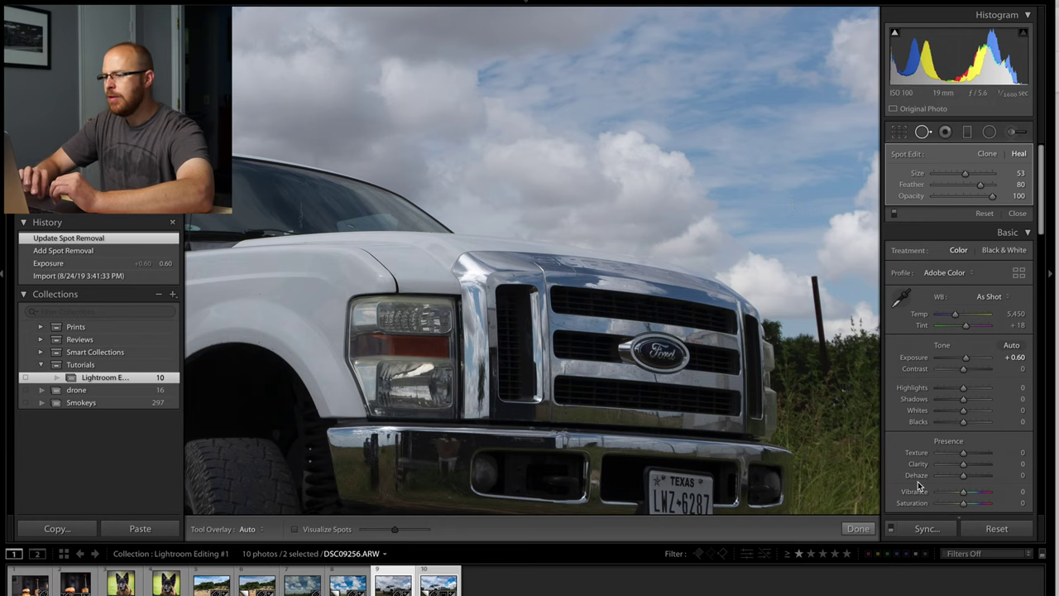
key(z)
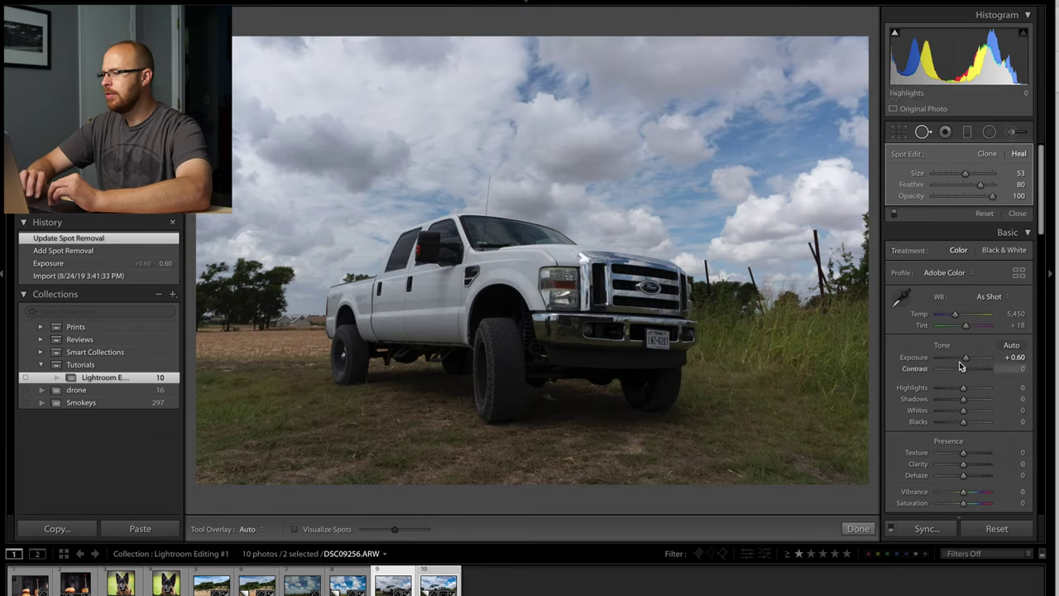
click(1018, 215)
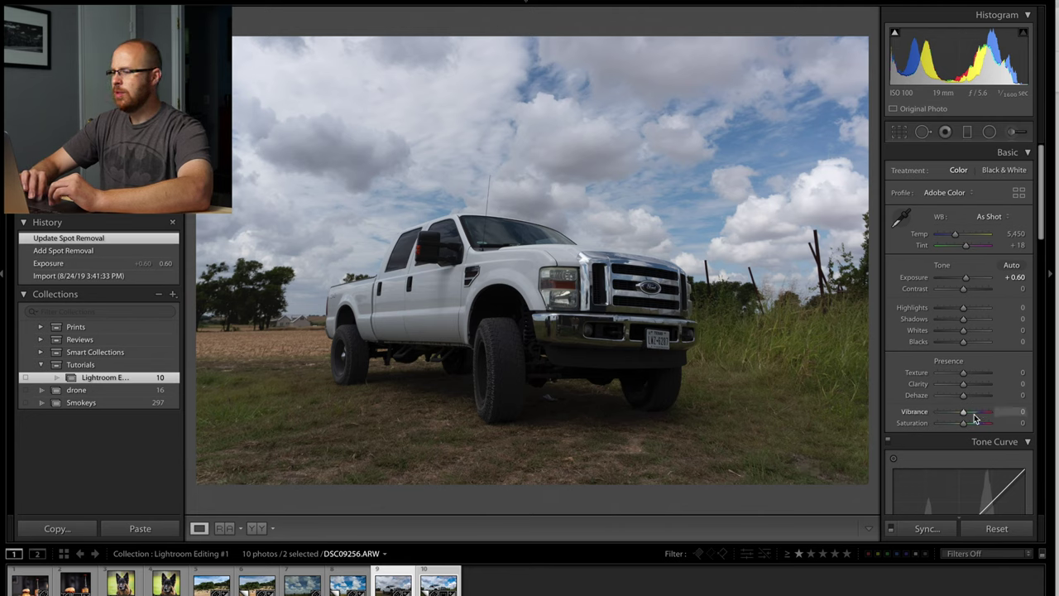
Step: Set the truck photo's Vibrance to +47, Clarity to +43, Texture to +28, Shadows to +31 and Highlights to -11
drag(964, 414, 971, 372)
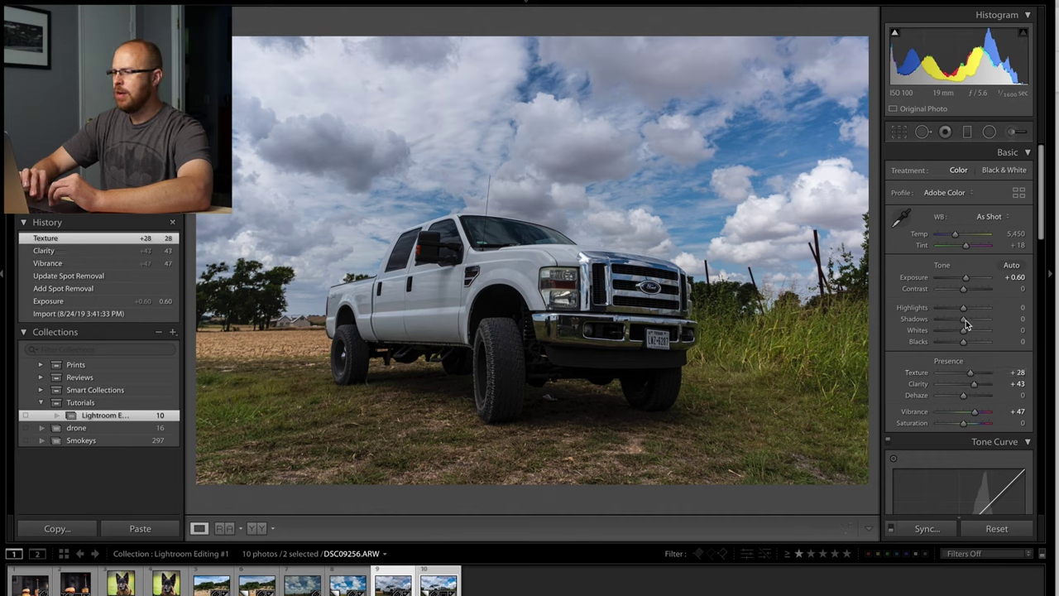
mouse_move(964, 324)
mouse_down()
mouse_move(976, 323)
mouse_move(962, 312)
mouse_up()
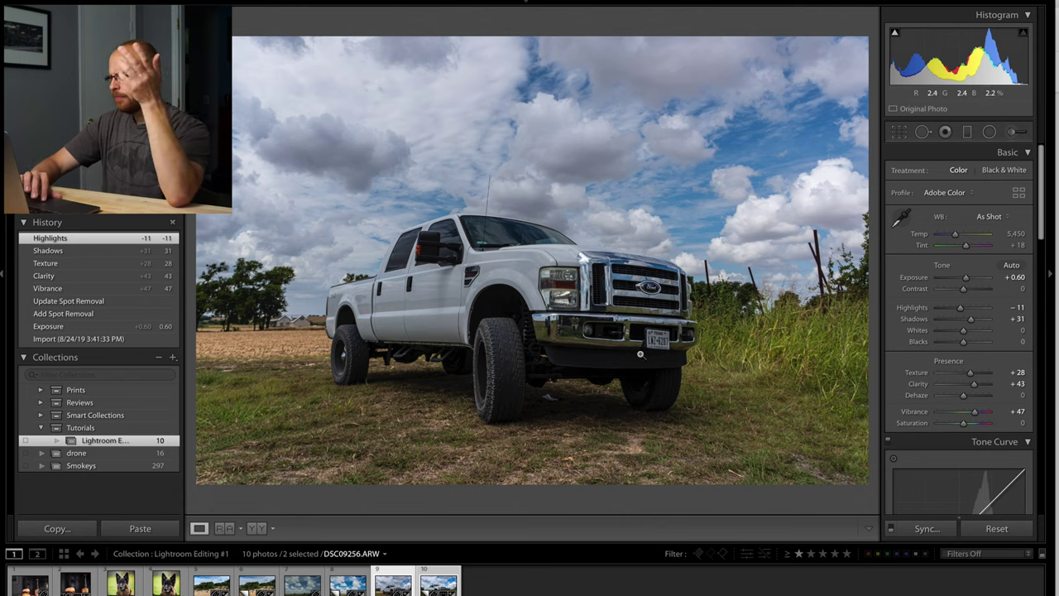
Step: Start an adjustment brush mask on the truck's body with Exposure 0.98, Clarity 27, brush size 9.0 and Feather 45
click(1009, 131)
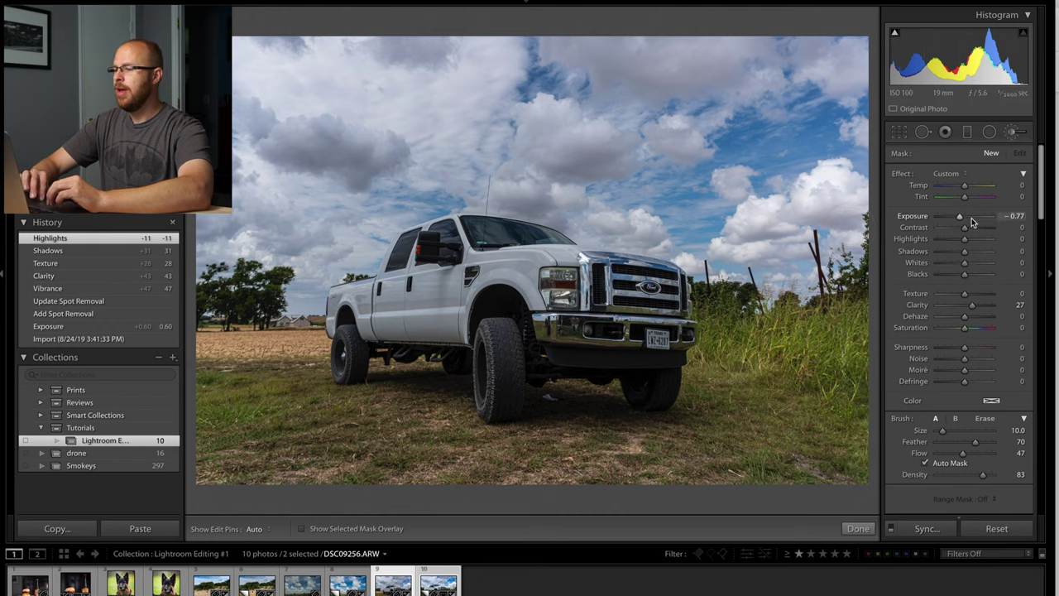
drag(962, 219, 974, 220)
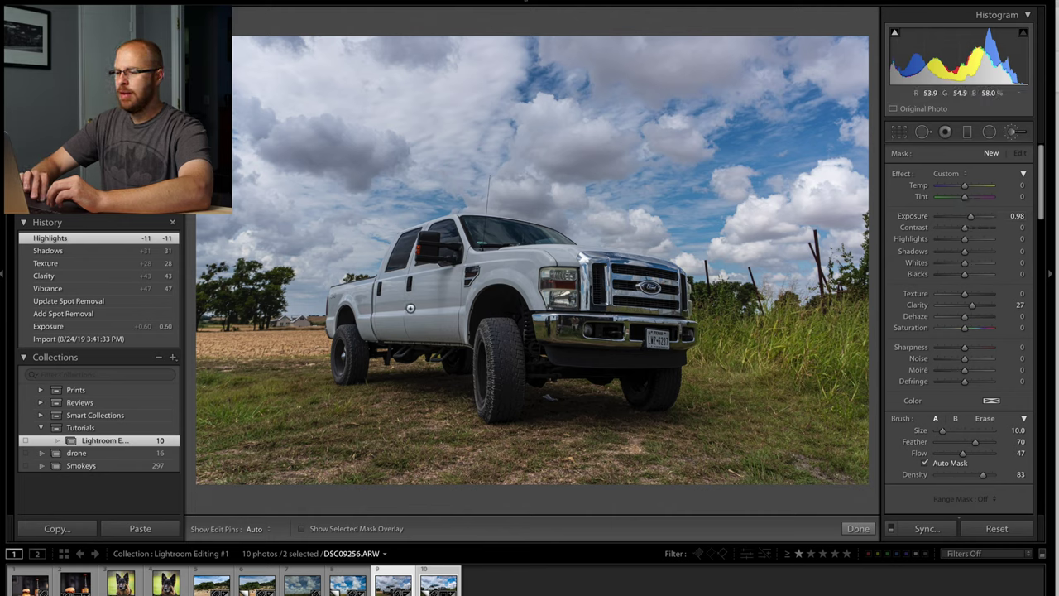
key(shift)
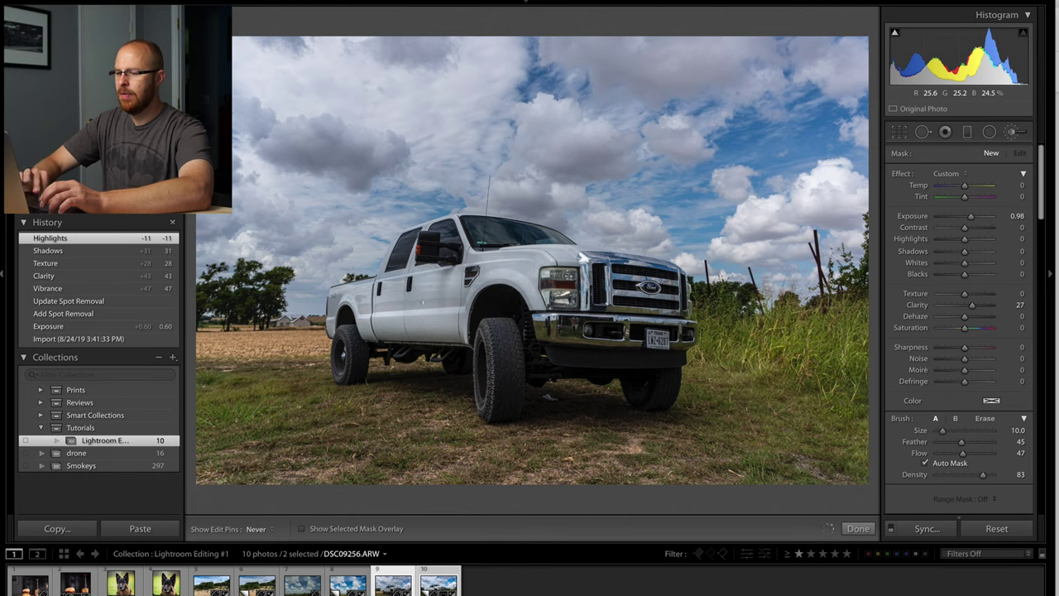
key(bracketleft)
click(343, 306)
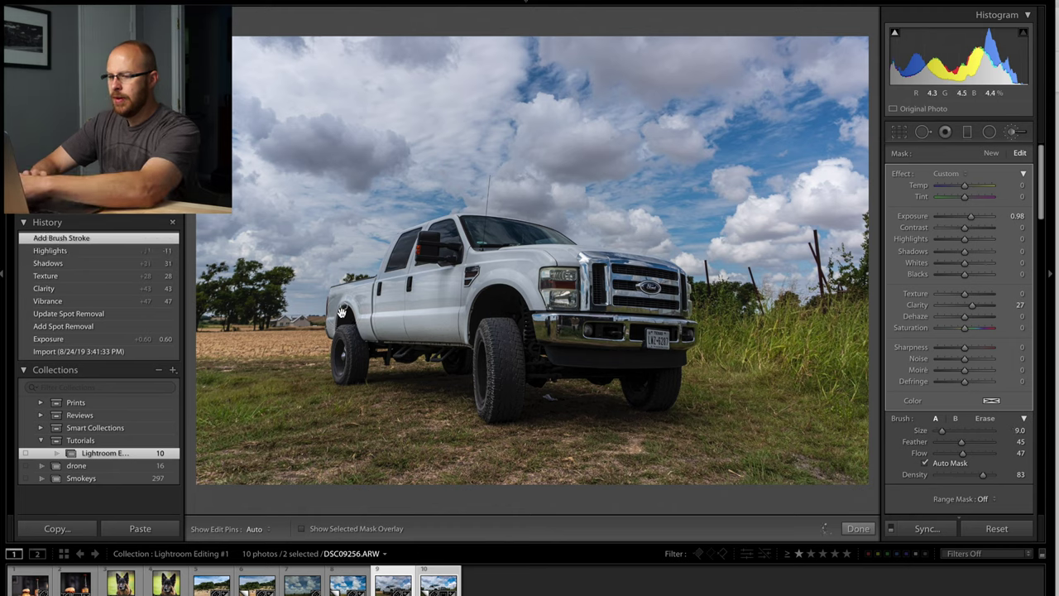
Step: Reduce the brush size to 2.0 and paint the brightening along the truck's rear fender, upper bed and cab edges
key(h)
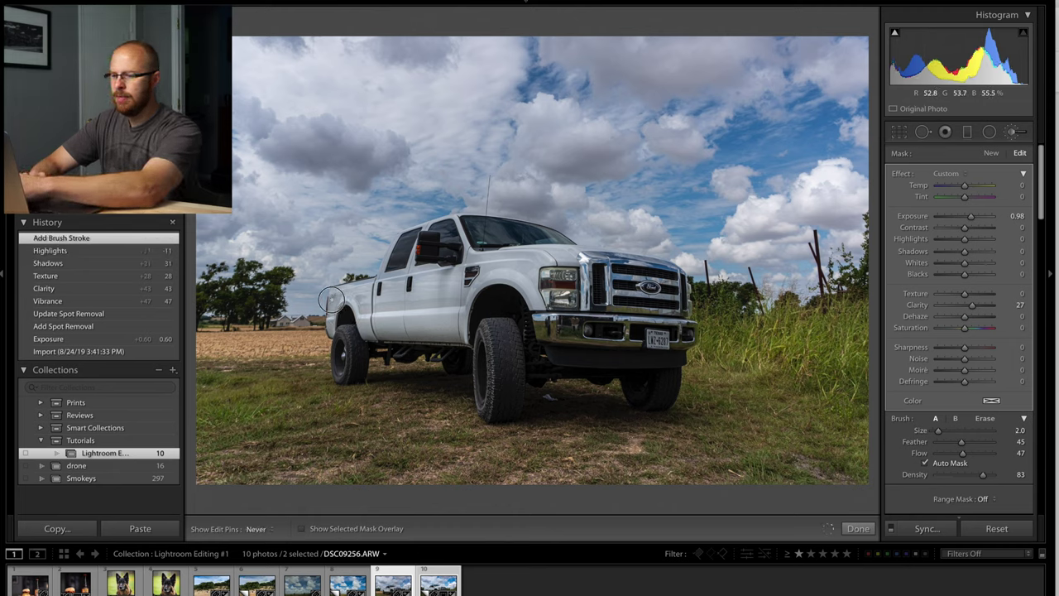
key(h)
click(376, 277)
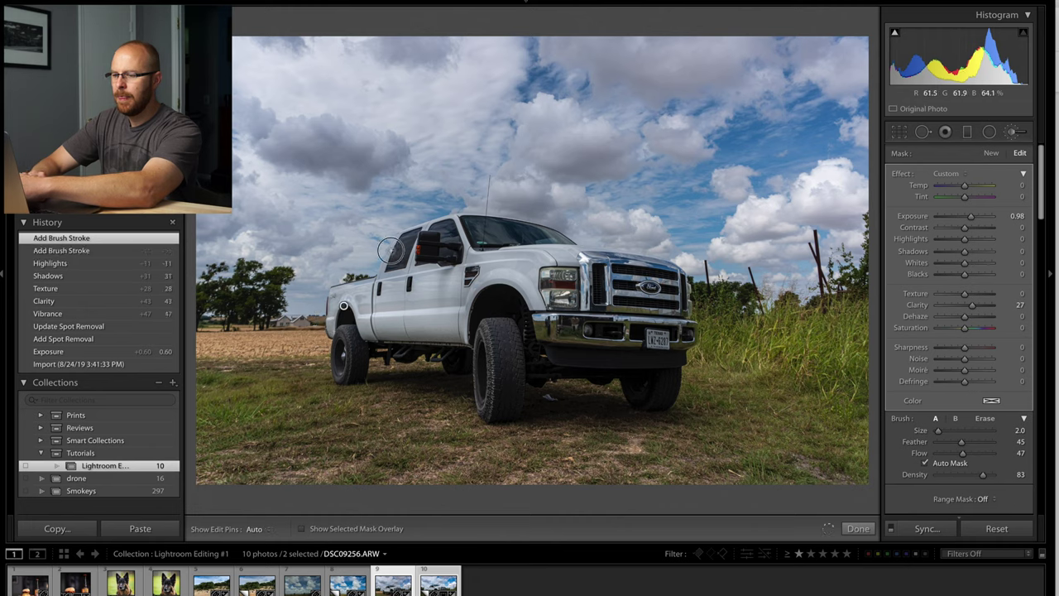
key(h)
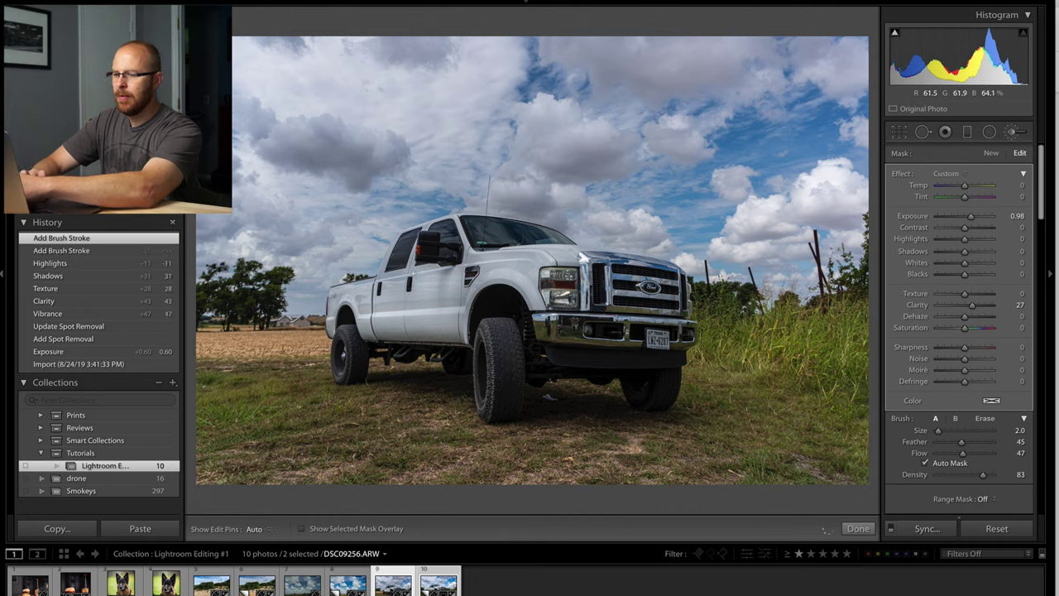
click(407, 249)
drag(467, 251, 460, 227)
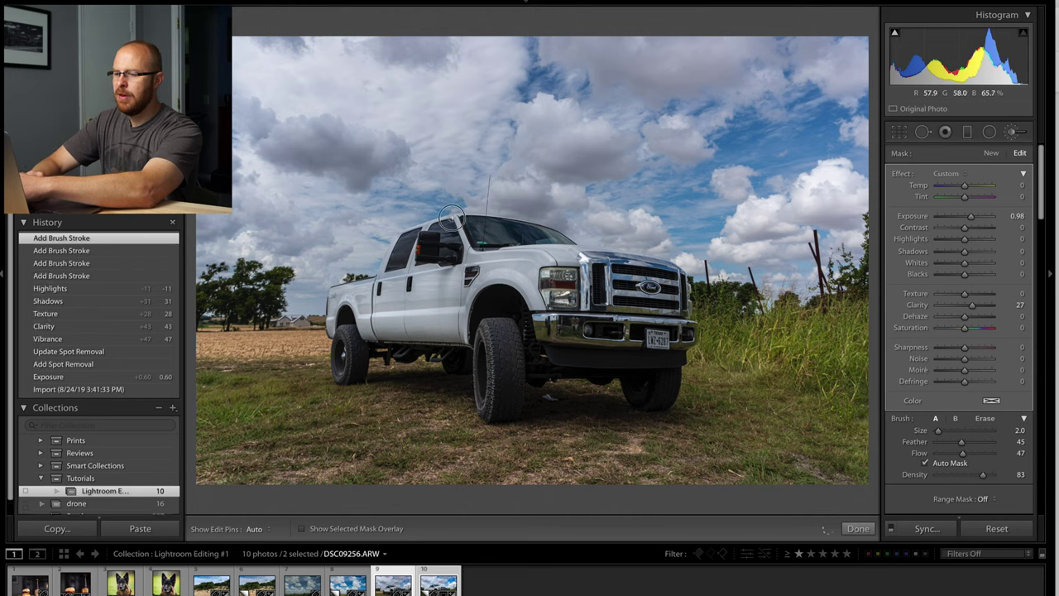
key(h)
click(344, 306)
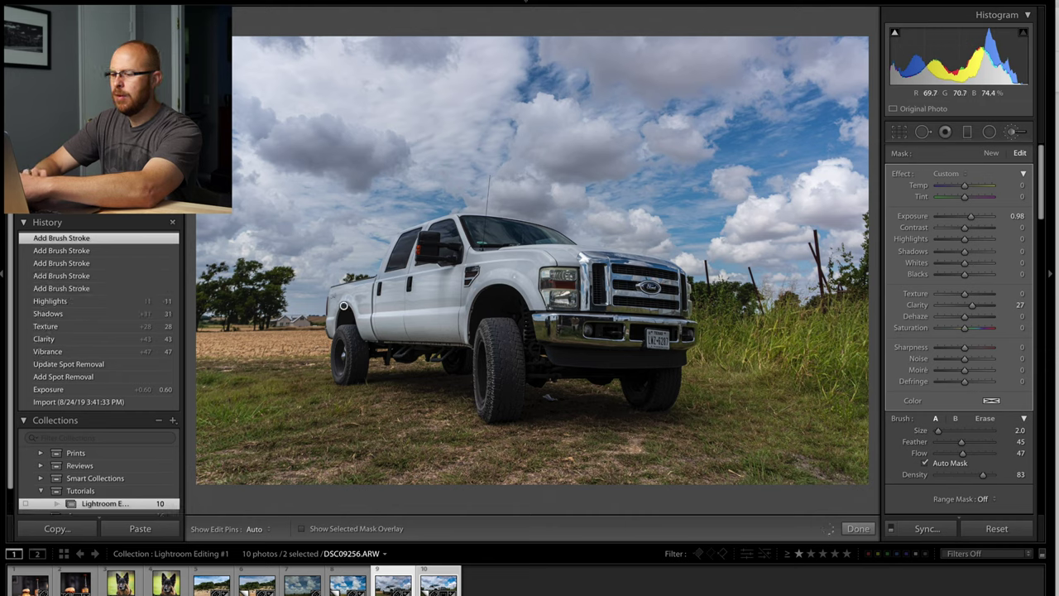
Step: Set the brush to size 12.0 and Feather 80, and extend the brightening mask over the truck's grille, front bumper and hood edge
scroll(547, 332, up, 5)
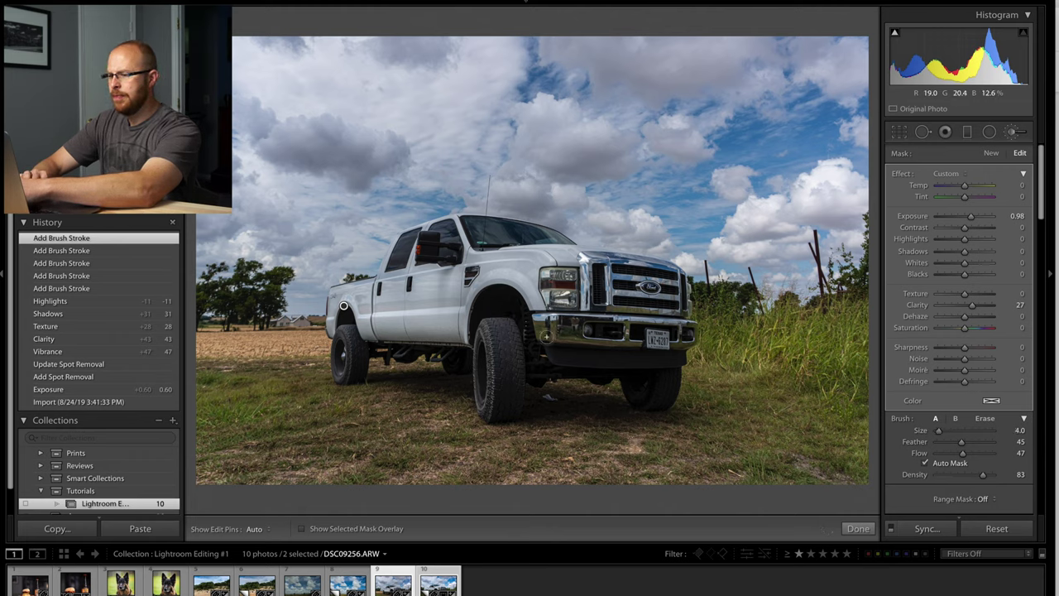
scroll(343, 306, up, 1)
key(shift+bracketleft)
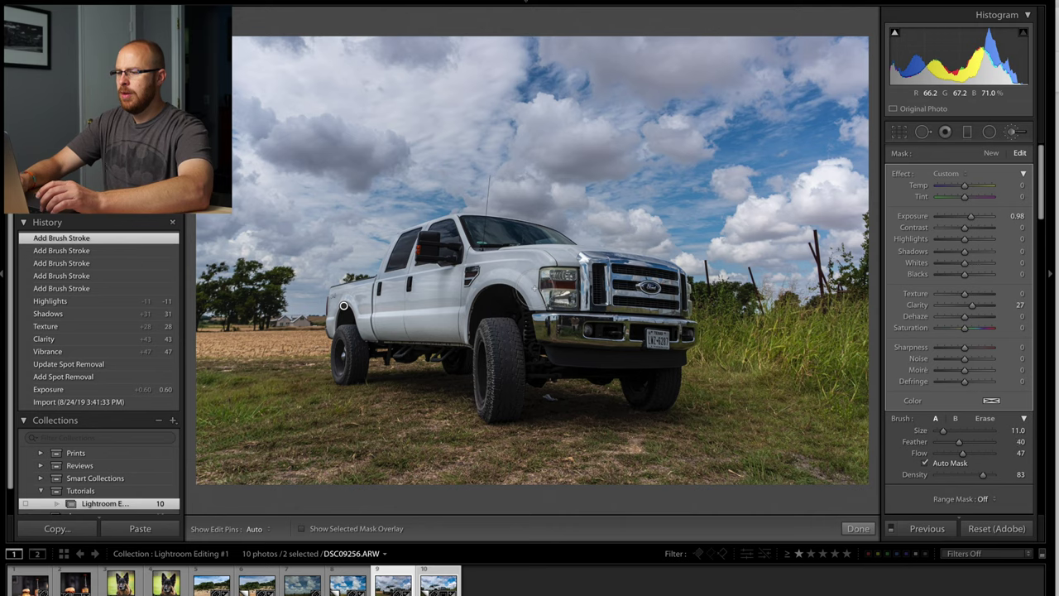
key(shift+bracketright)
key(shift+bracketright)
key(shift+bracketright)
scroll(343, 307, down, 2)
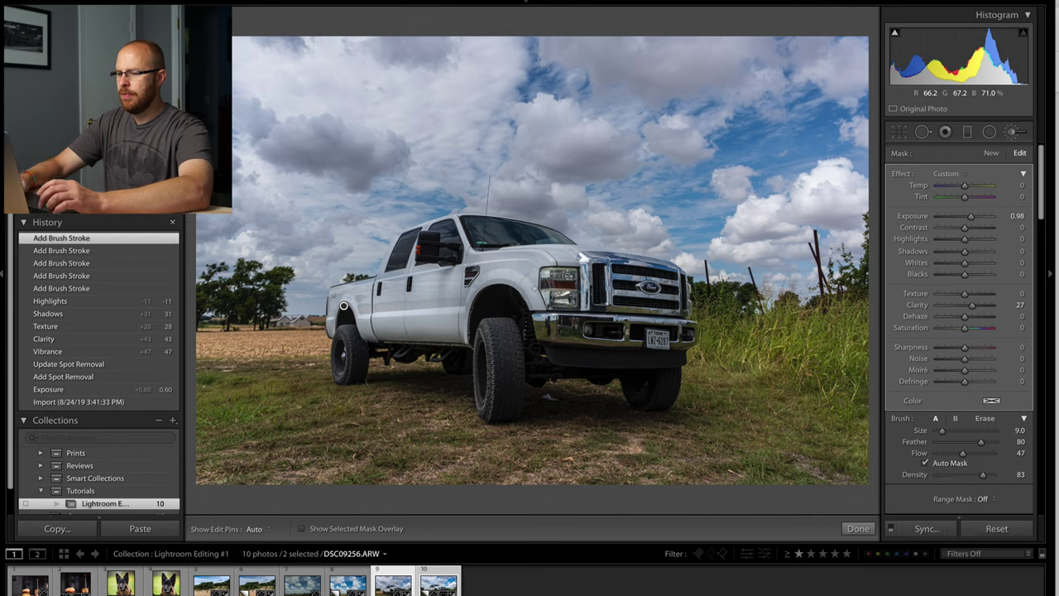
scroll(579, 302, up, 2)
key(h)
mouse_move(598, 299)
mouse_down()
mouse_move(582, 325)
mouse_move(639, 346)
mouse_up()
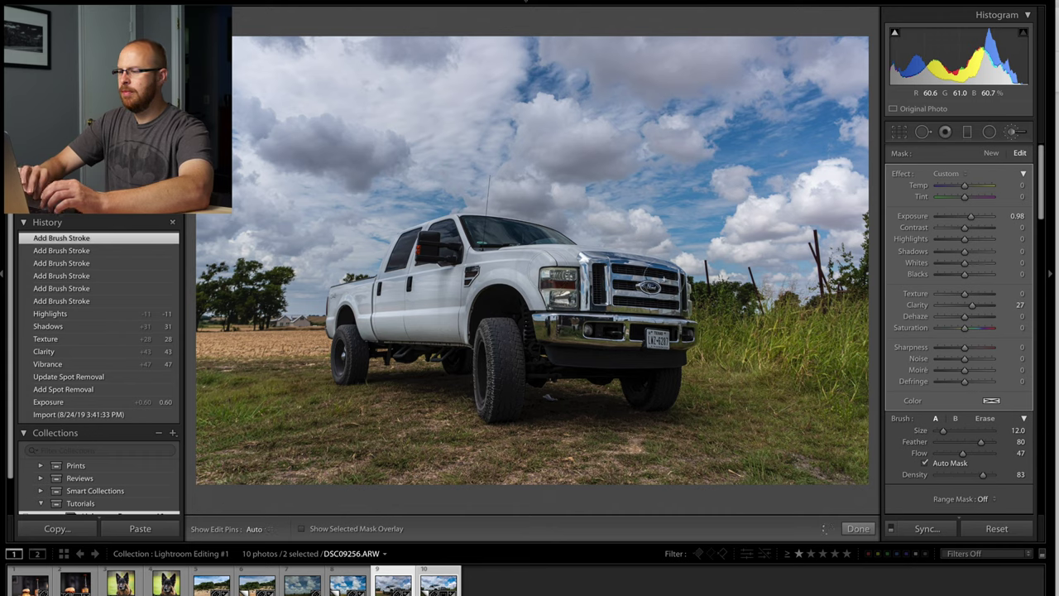
click(598, 281)
Step: Raise the Exposure of the truck's brush mask to 1.25
drag(971, 219, 974, 219)
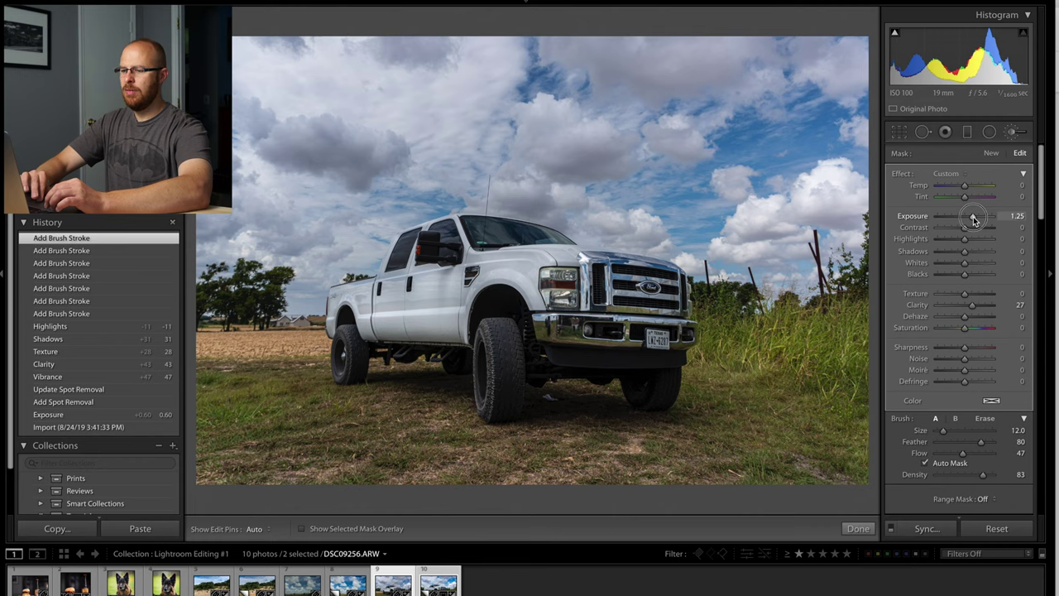
drag(973, 219, 974, 219)
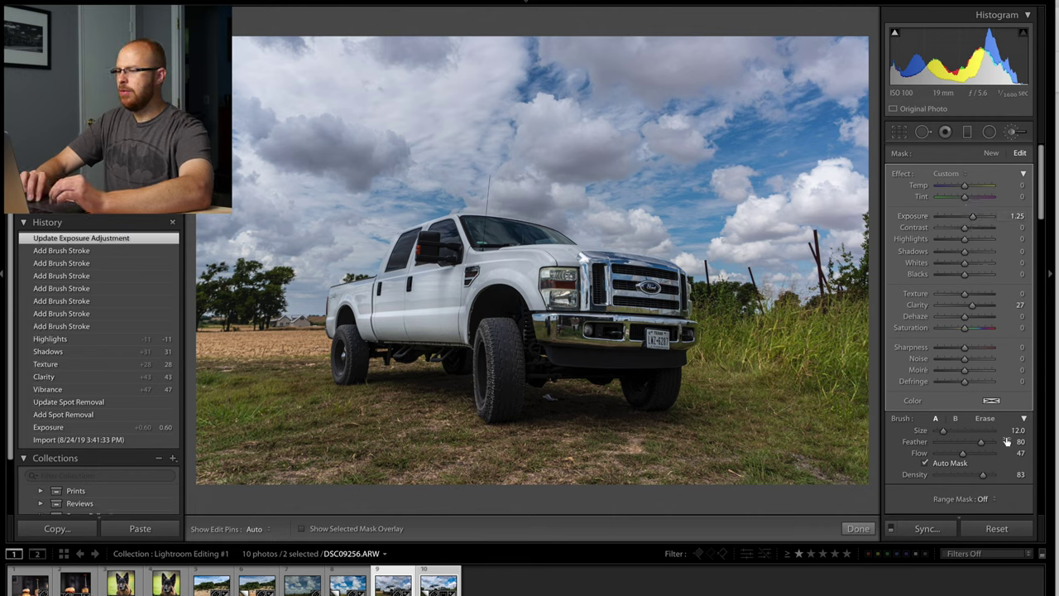
scroll(1004, 435, down, 2)
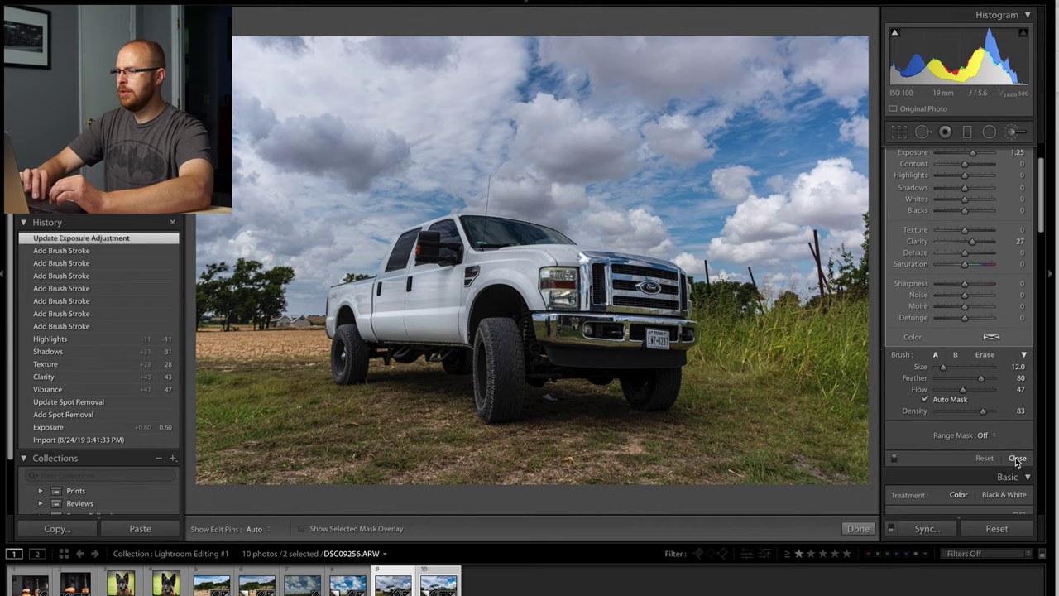
scroll(1000, 407, up, 2)
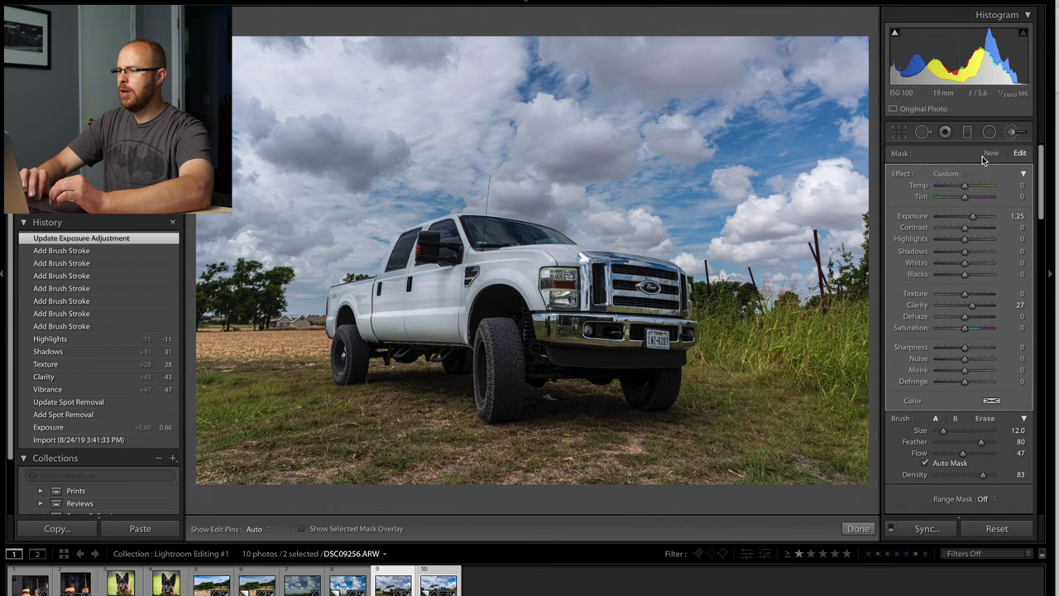
Step: Start a new adjustment brush mask with Exposure -0.98 and Clarity 27, using brush size 8.0 and Feather 80
click(992, 152)
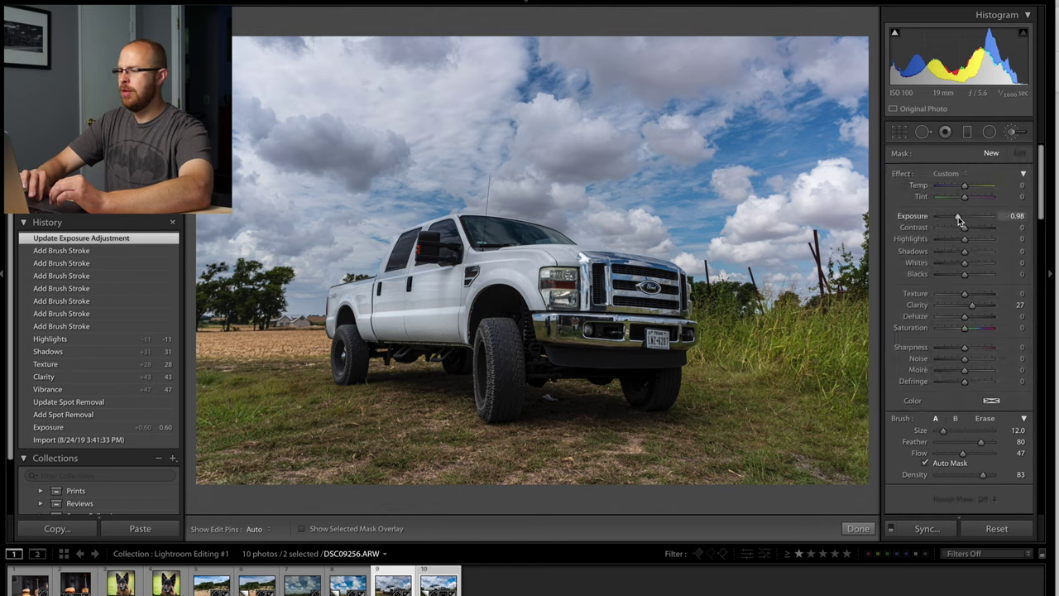
key(bracketleft)
key(bracketleft)
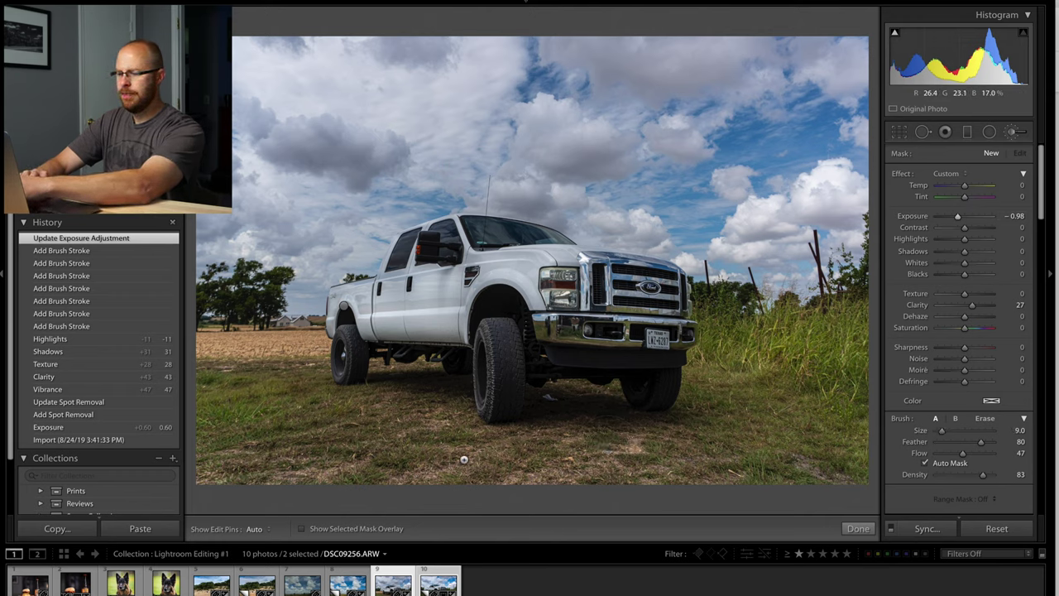
key(h)
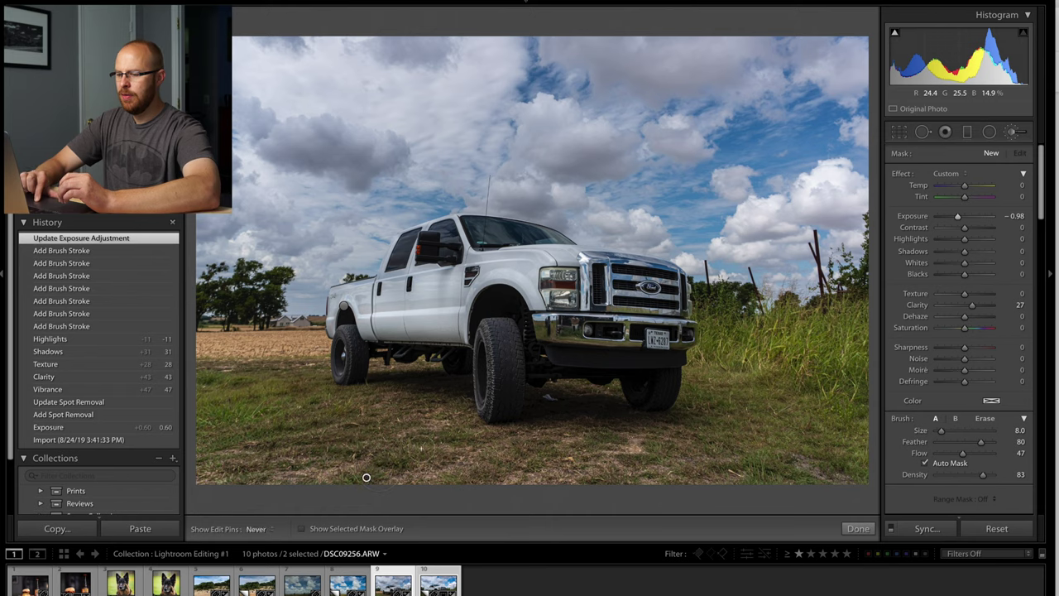
Step: Paint the darkening mask over the foreground grass in front of and on both sides of the truck
mouse_move(374, 480)
mouse_down()
mouse_move(462, 479)
mouse_move(545, 437)
mouse_up()
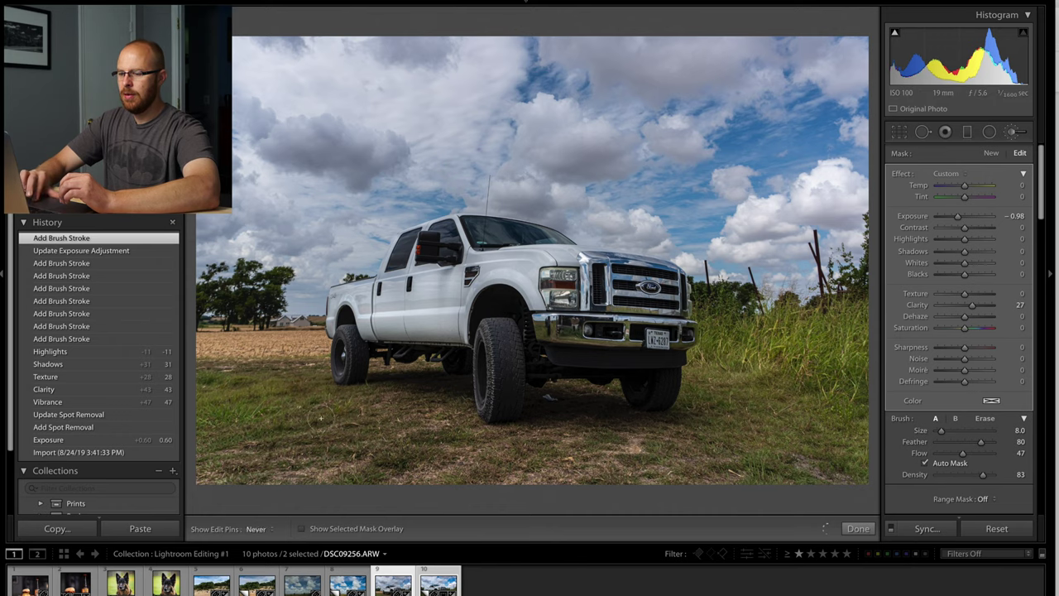
click(335, 410)
click(334, 411)
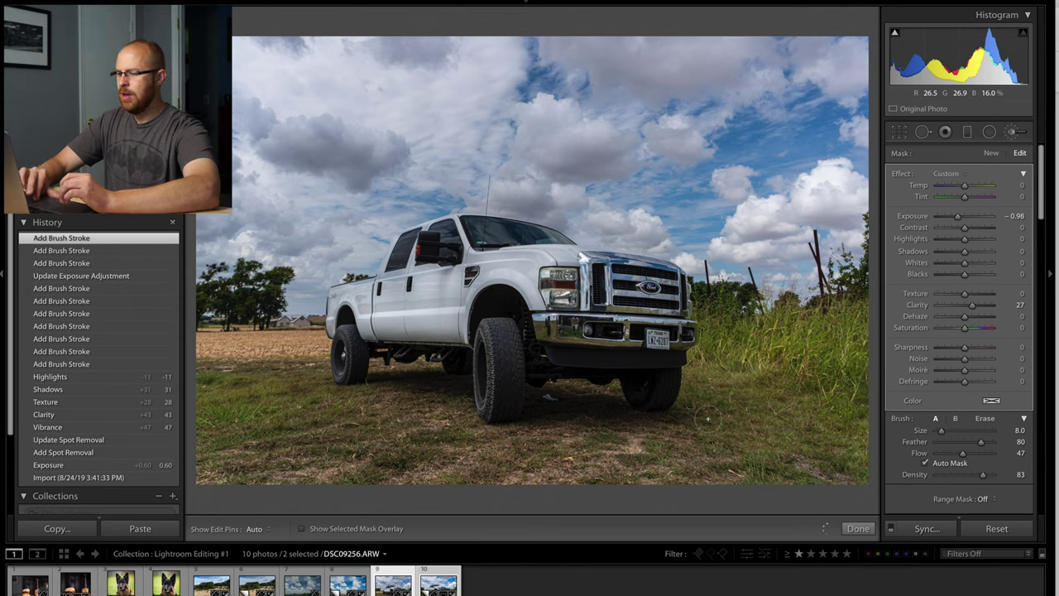
click(834, 407)
click(848, 420)
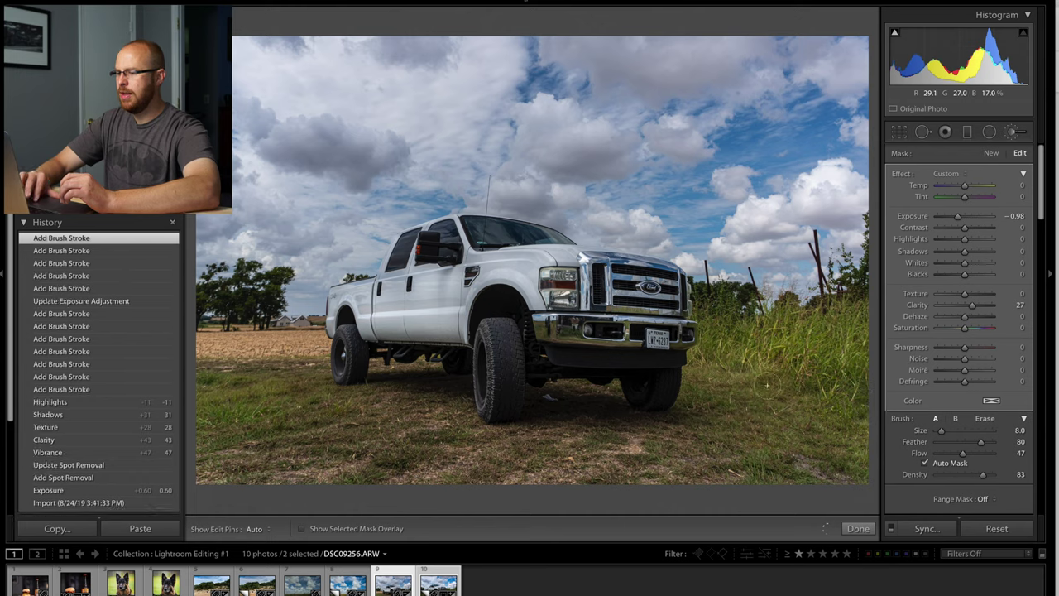
click(771, 478)
click(747, 412)
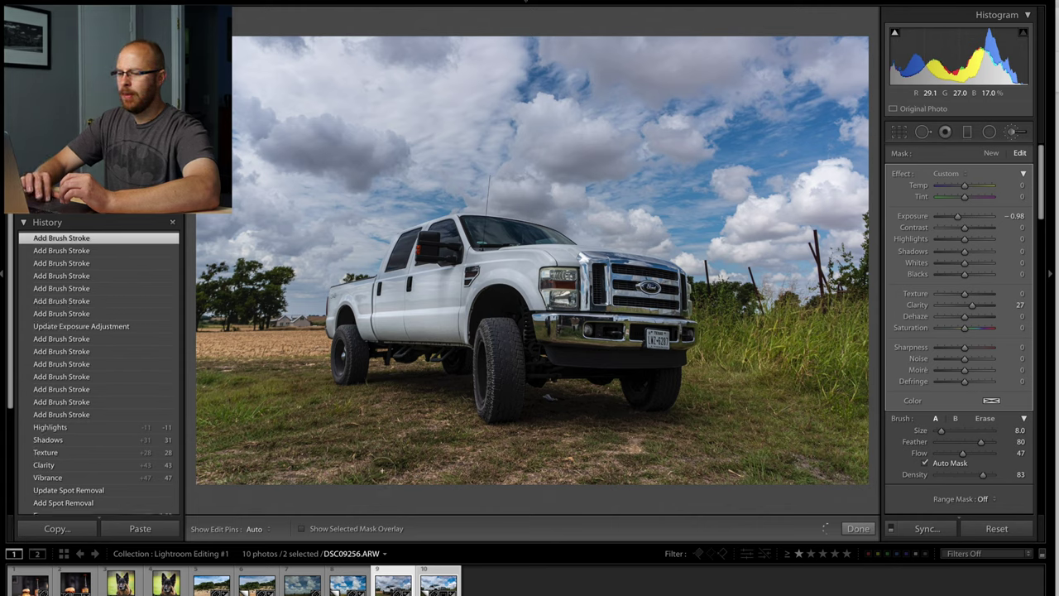
click(242, 433)
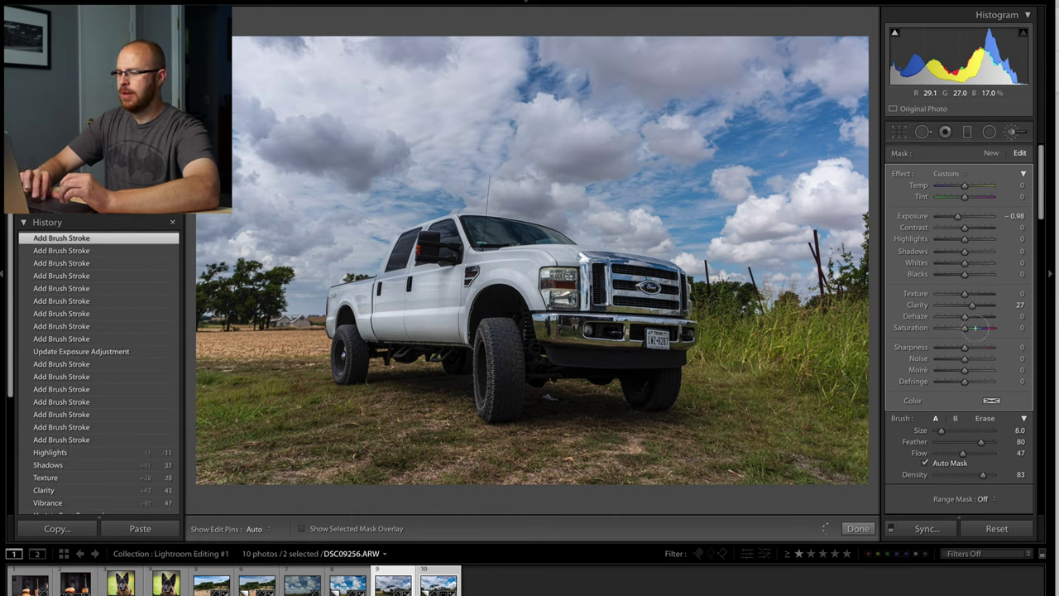
Step: Set the foreground mask's Saturation to 14, Clarity to 36 and Exposure to -1.29
drag(974, 328, 975, 308)
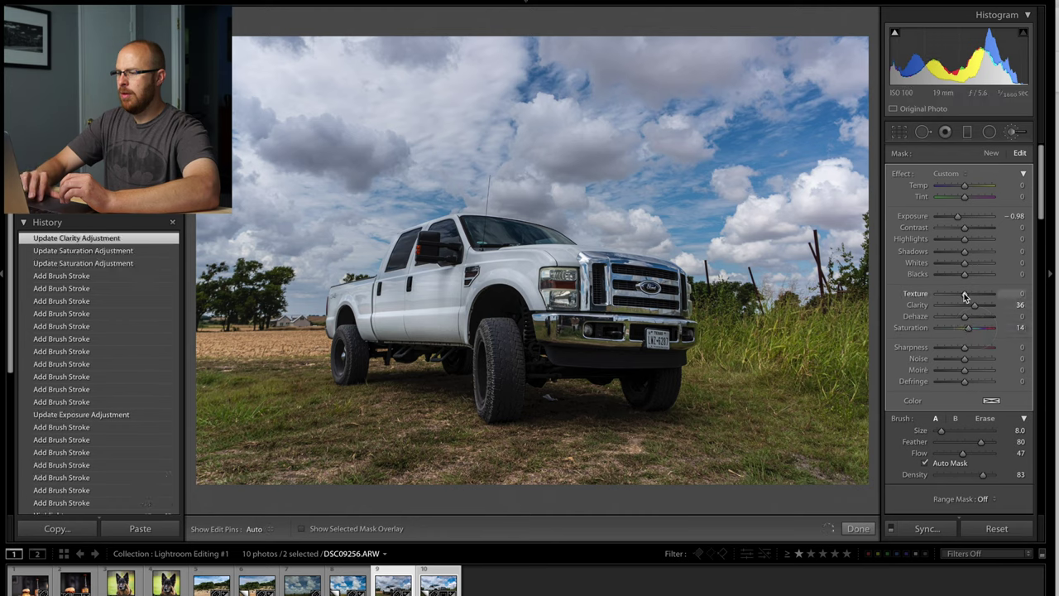
drag(958, 217, 956, 216)
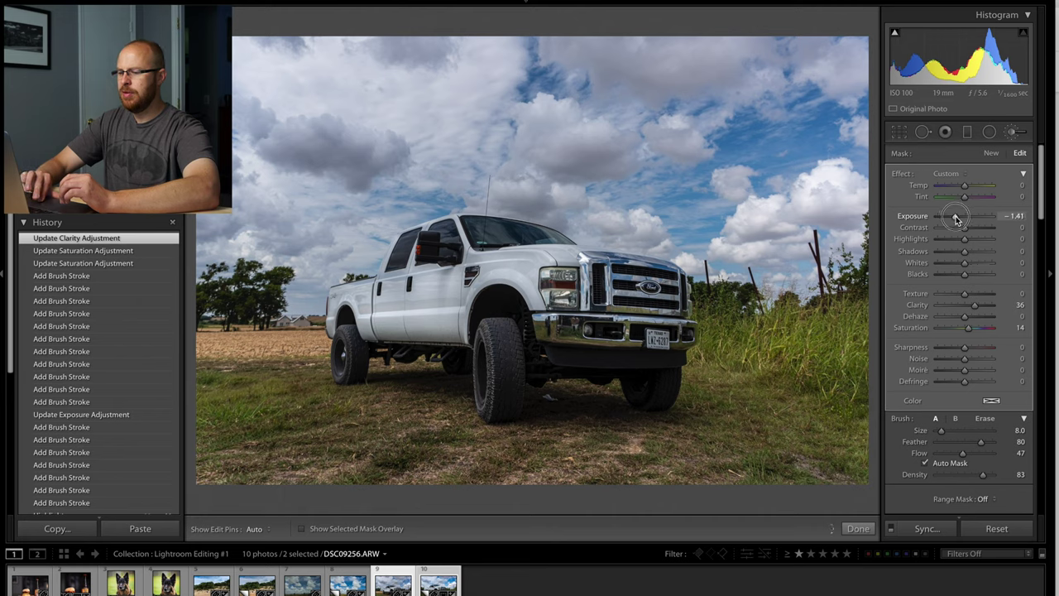
drag(957, 218, 956, 218)
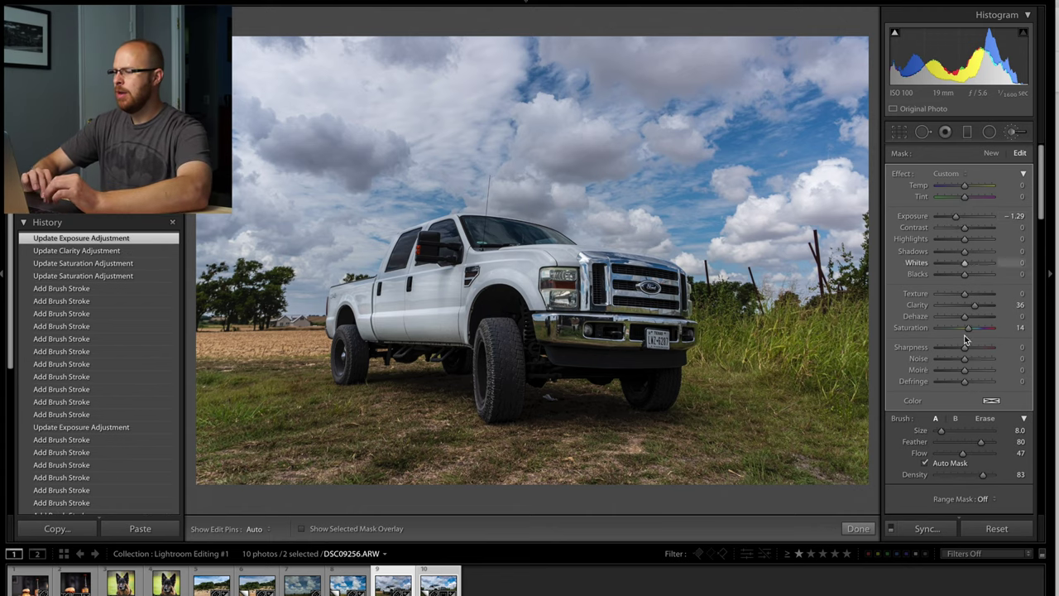
Step: Set the truck photo's Sharpening amount to 60 with edge Masking at 41
scroll(949, 463, down, 5)
scroll(950, 457, down, 3)
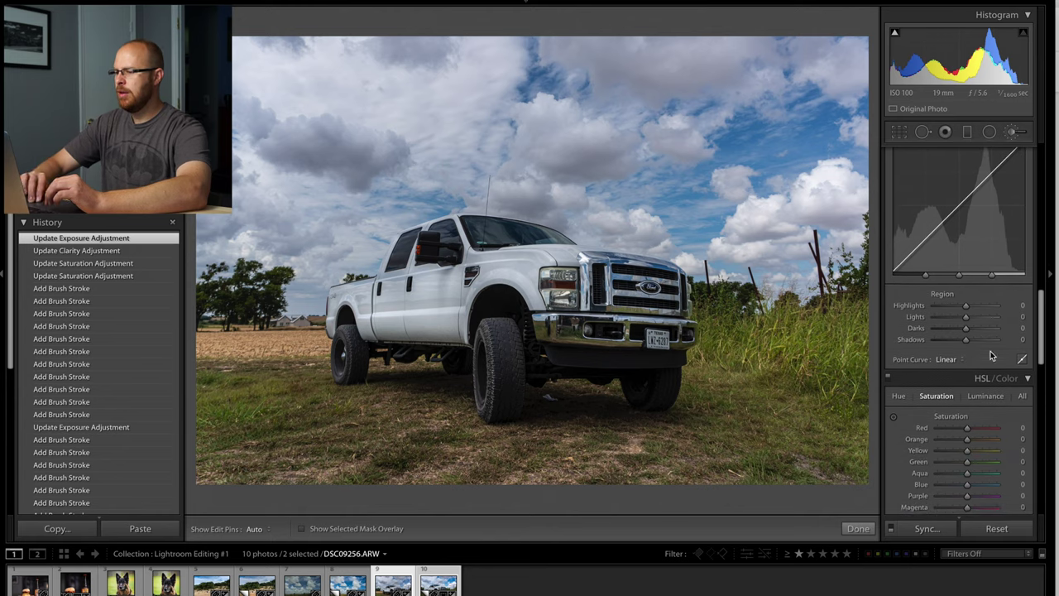
scroll(984, 356, down, 10)
drag(951, 304, 960, 336)
Step: Add a post-crop vignette with Amount -26, Midpoint 62 and Feather 63, and set the overall Vibrance to +49
scroll(964, 410, down, 6)
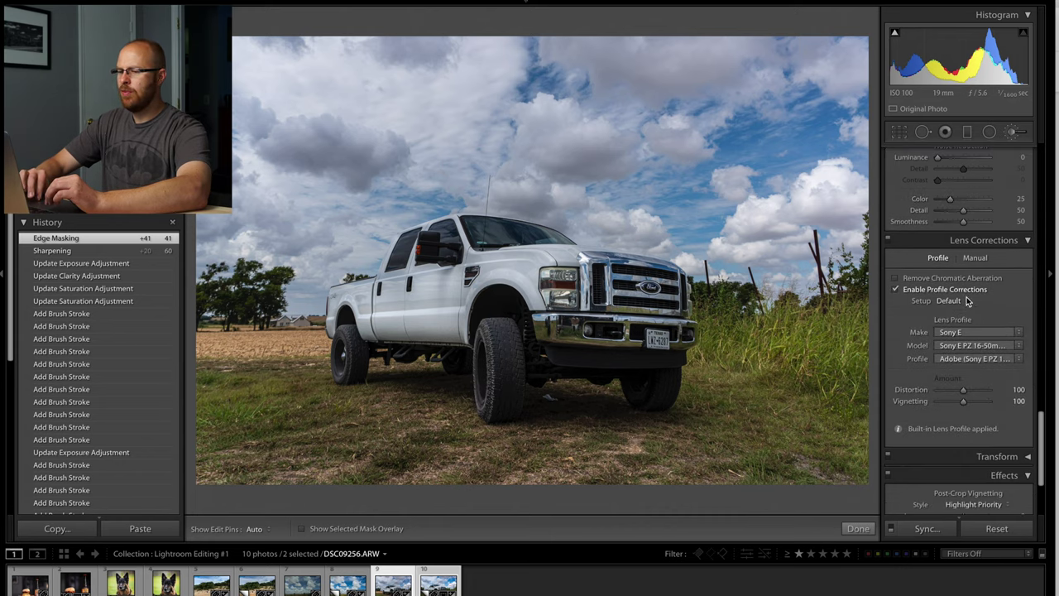
scroll(968, 373, down, 3)
scroll(964, 331, up, 1)
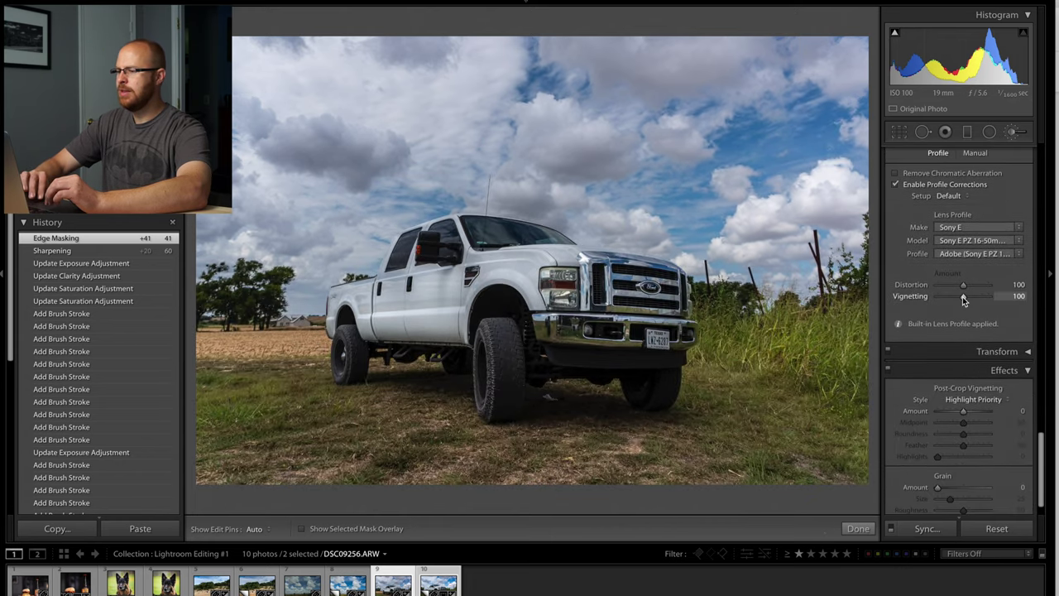
scroll(973, 304, down, 2)
drag(963, 381, 977, 417)
drag(958, 382, 975, 356)
scroll(963, 356, up, 10)
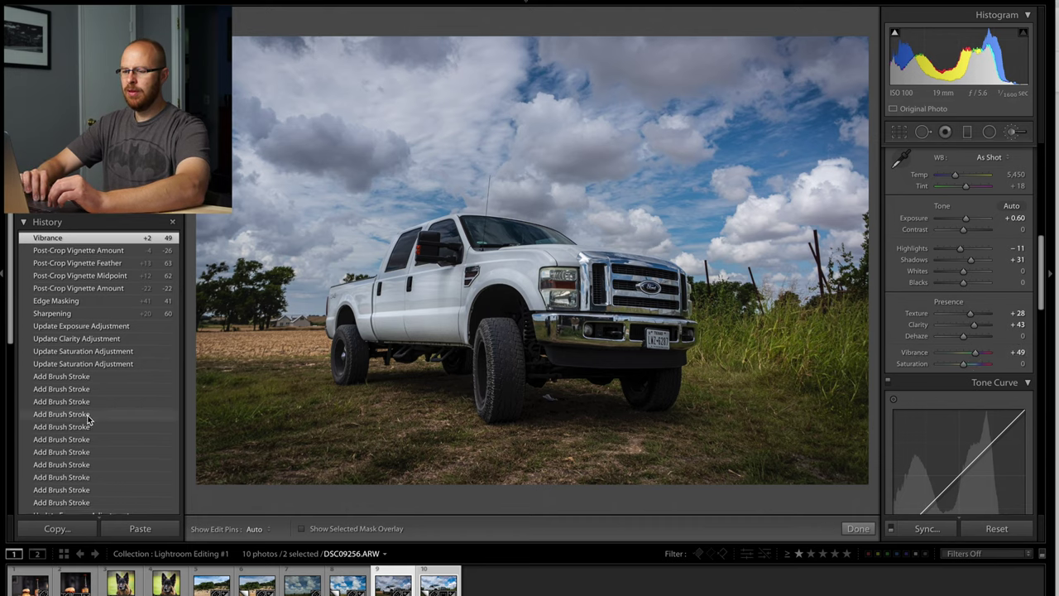
Step: Compare the truck photo's original import state with its latest edit in the history, ending on the latest Vibrance state
scroll(91, 417, down, 2)
scroll(88, 420, down, 8)
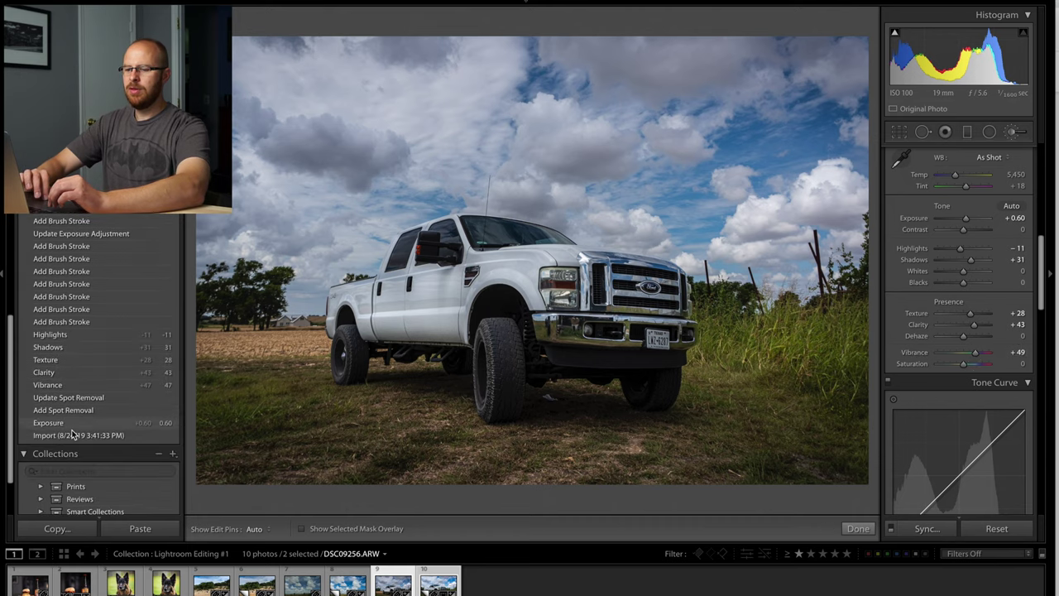
click(73, 435)
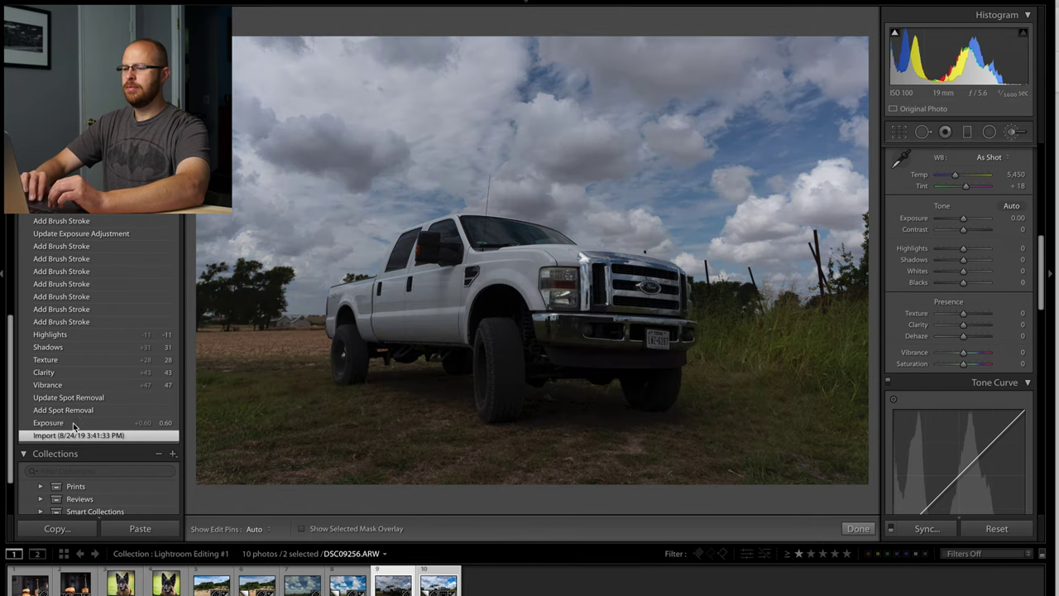
scroll(87, 333, up, 10)
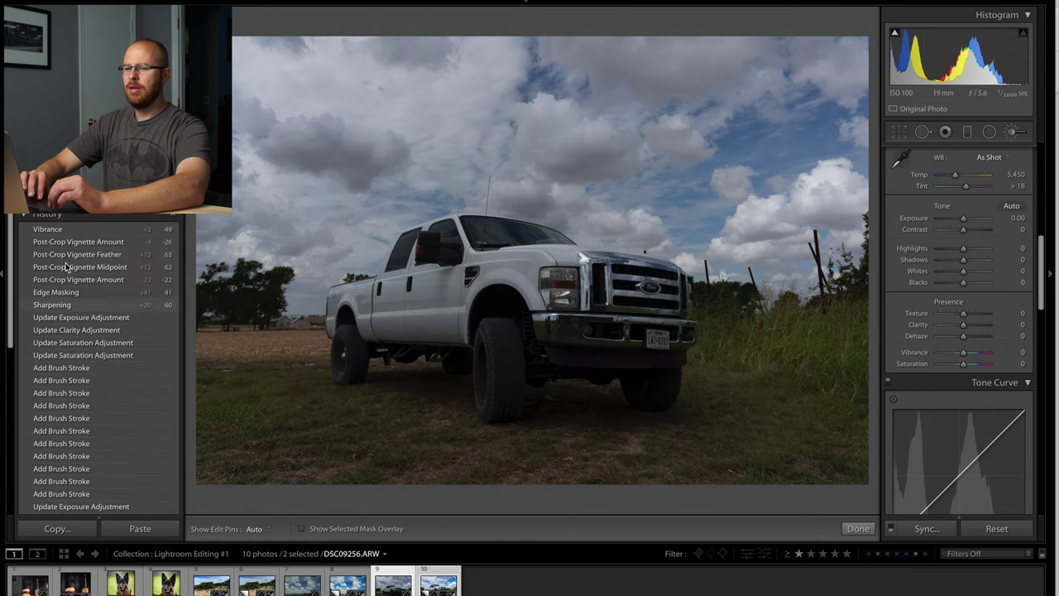
click(62, 229)
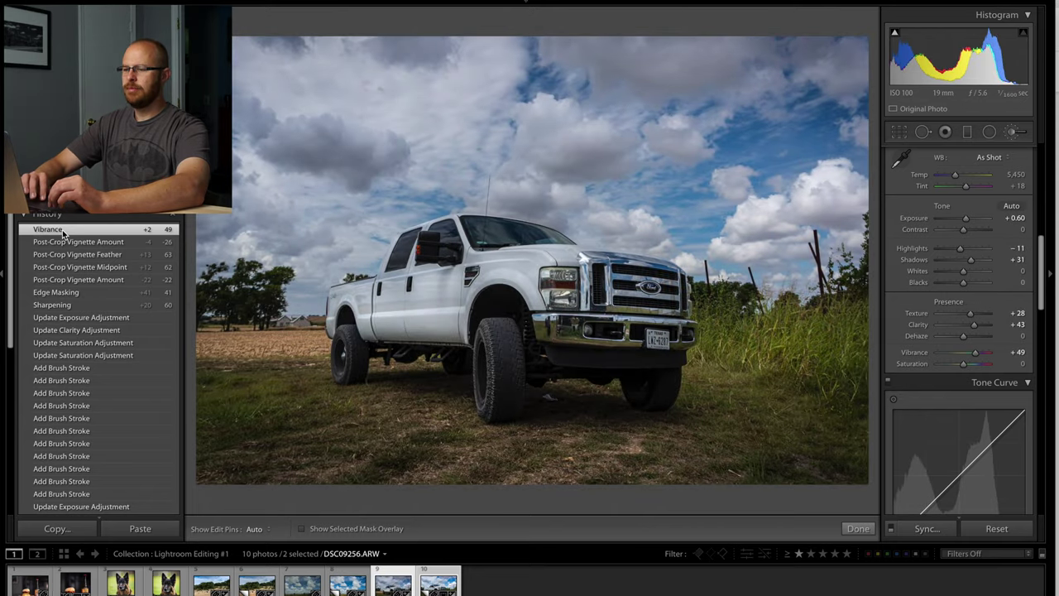